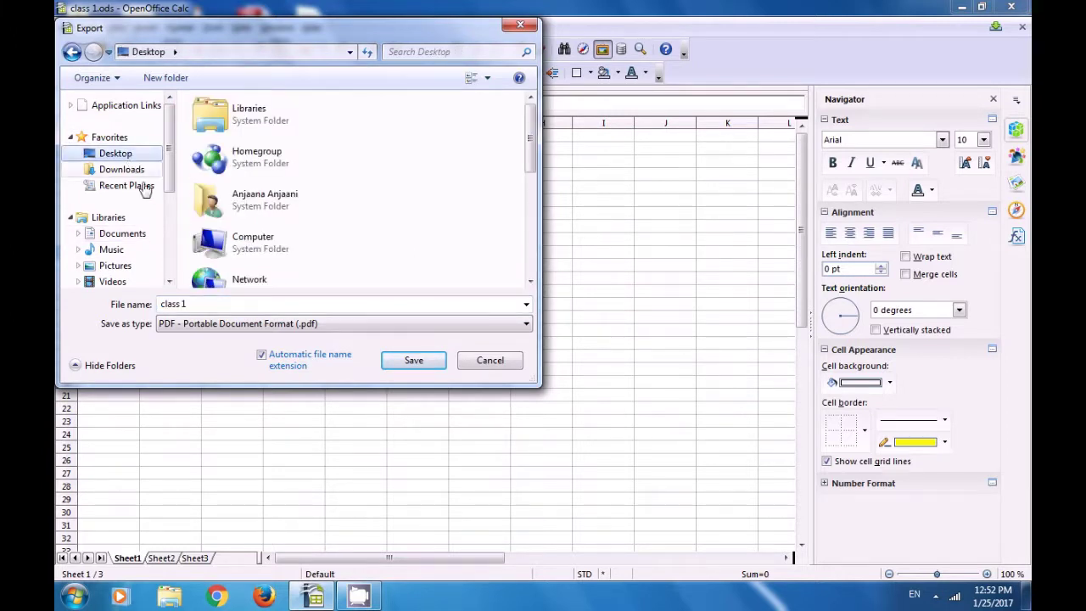
Prefix the export file name with 'calc' to make 'calc class 1' and save the PDF to the Desktop.
click(199, 303)
click(199, 304)
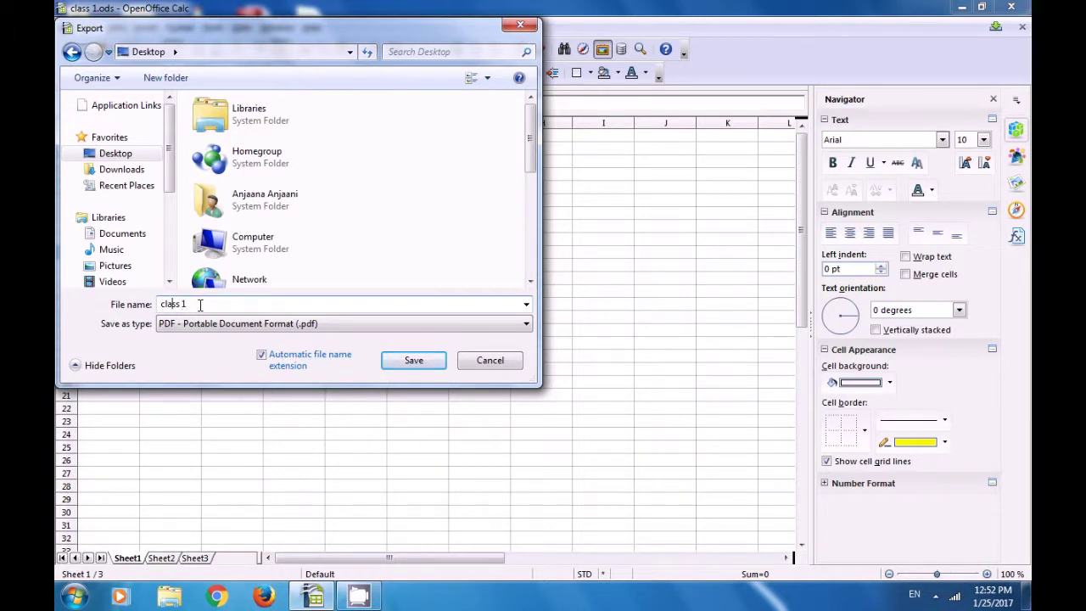
key(Home)
text(calc)
click(410, 361)
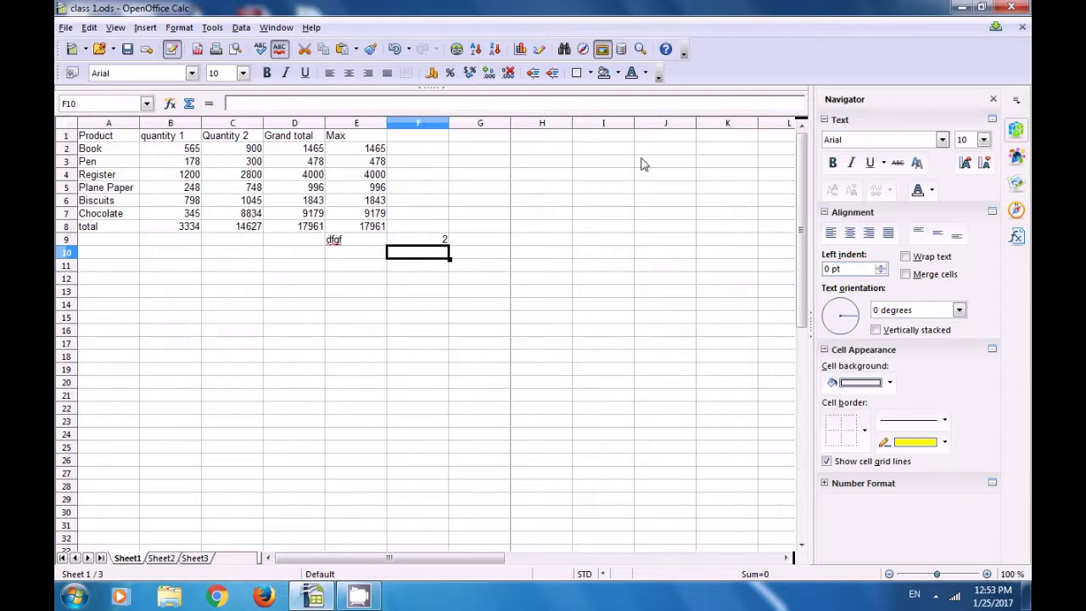
Minimize Calc and select the 'calc class 1' PDF on the desktop.
click(960, 10)
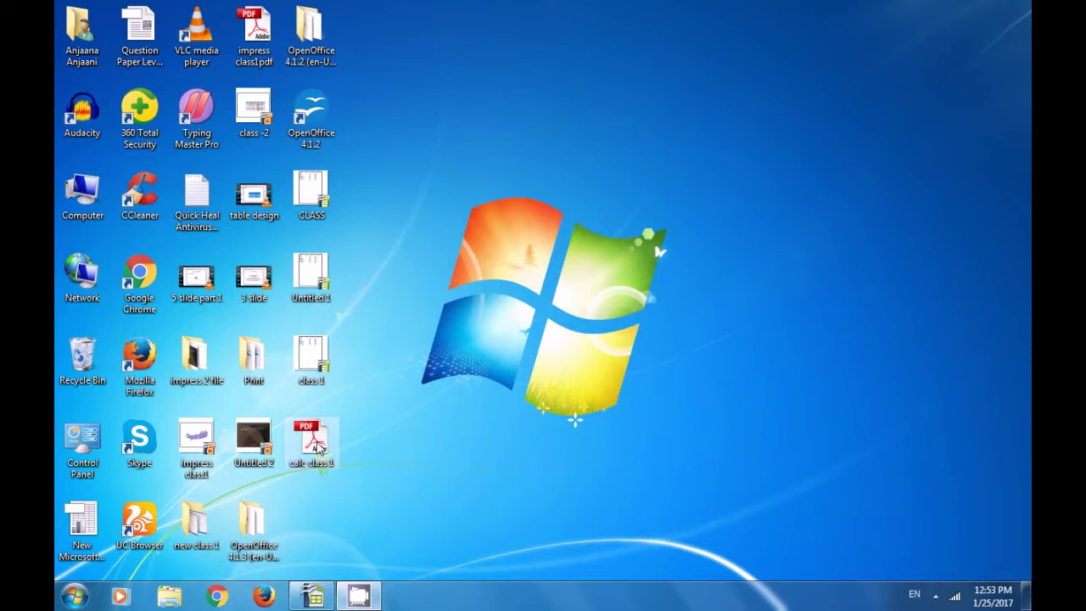
click(318, 447)
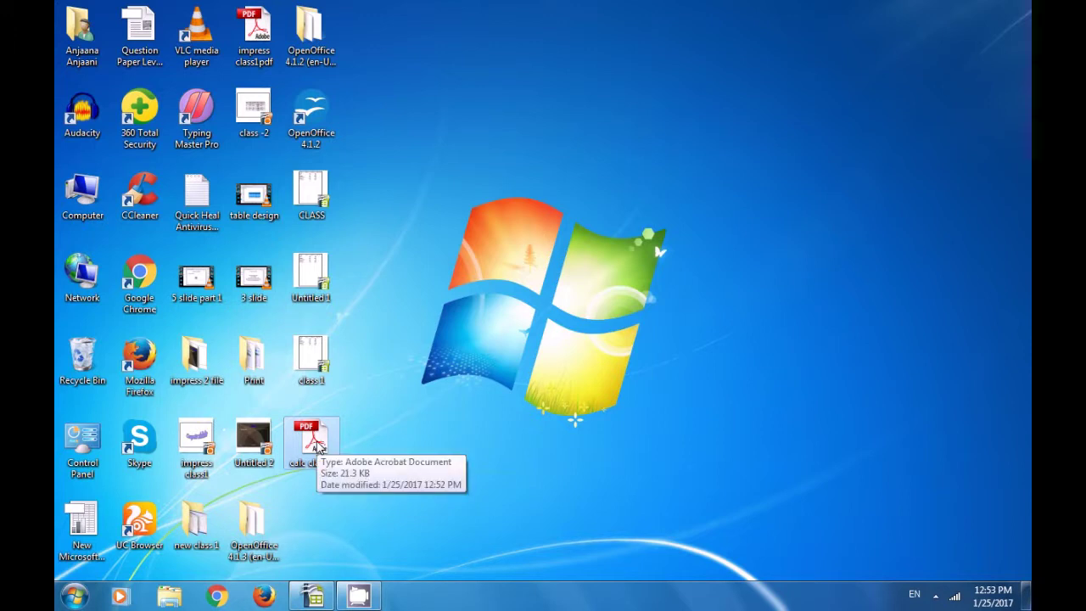
double_click(318, 448)
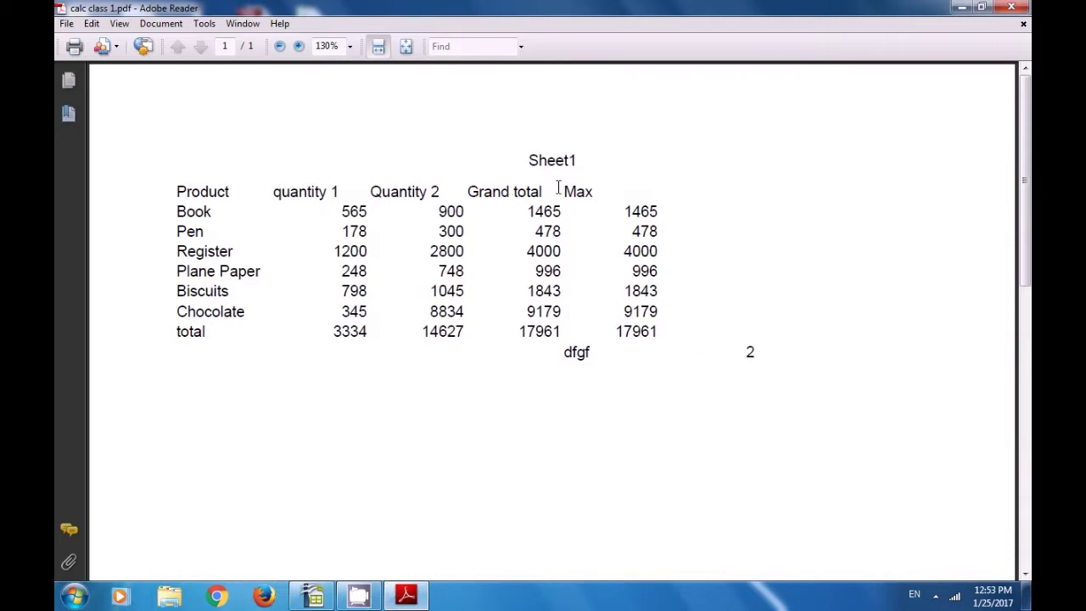
click(1010, 8)
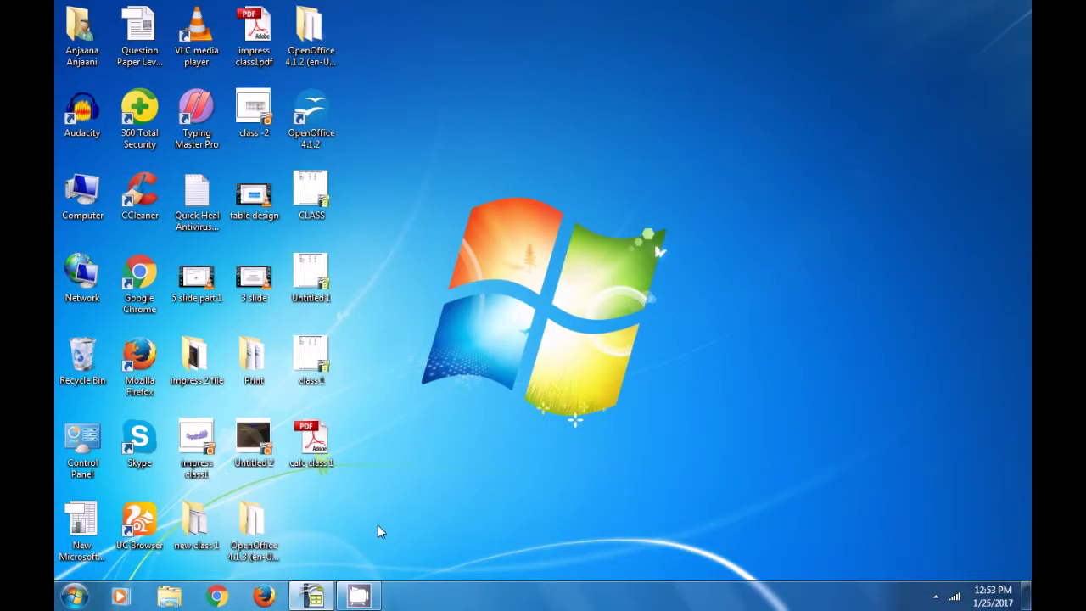
Restore the Calc window and start File > Export.
click(313, 596)
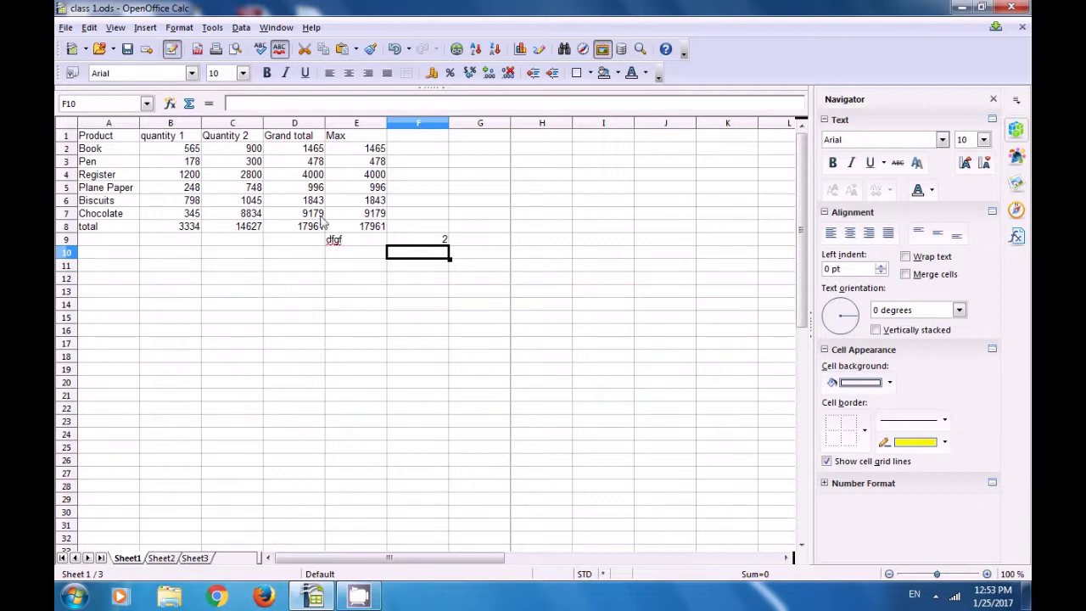
click(65, 28)
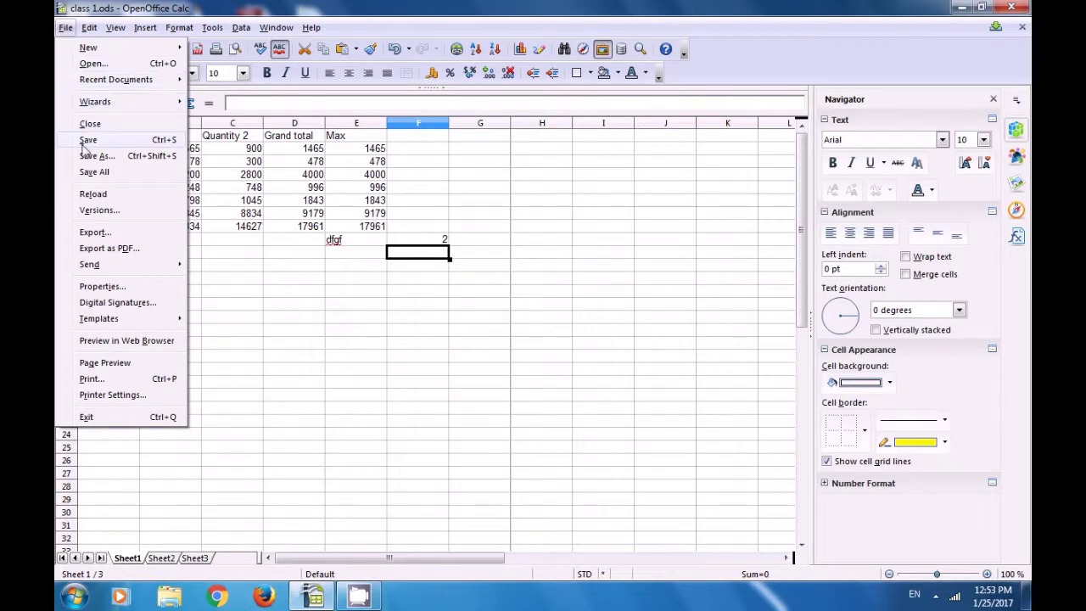
click(91, 232)
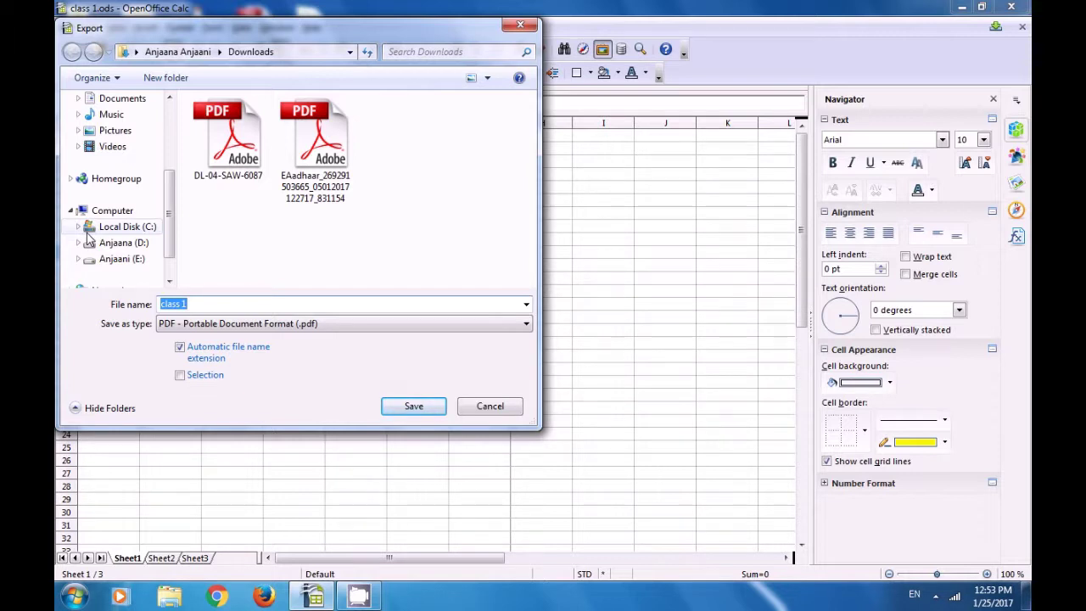
Target the Desktop folder and rename the export to 'secure class 1'.
click(136, 52)
click(143, 74)
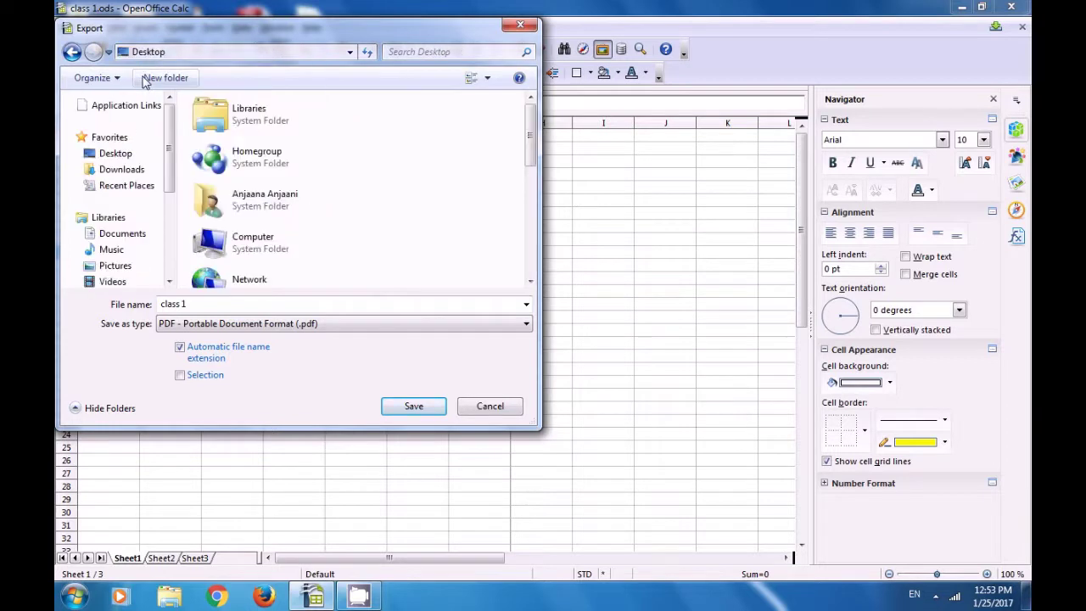
click(194, 303)
click(193, 303)
text(secure)
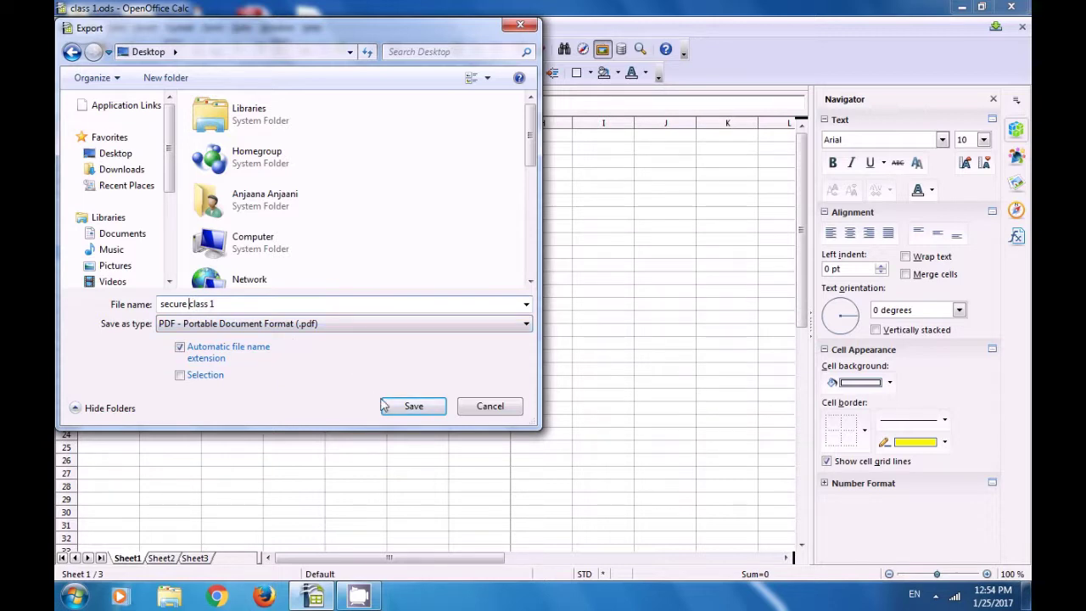
Continue to PDF Options and set and confirm a document open password under Security.
click(413, 407)
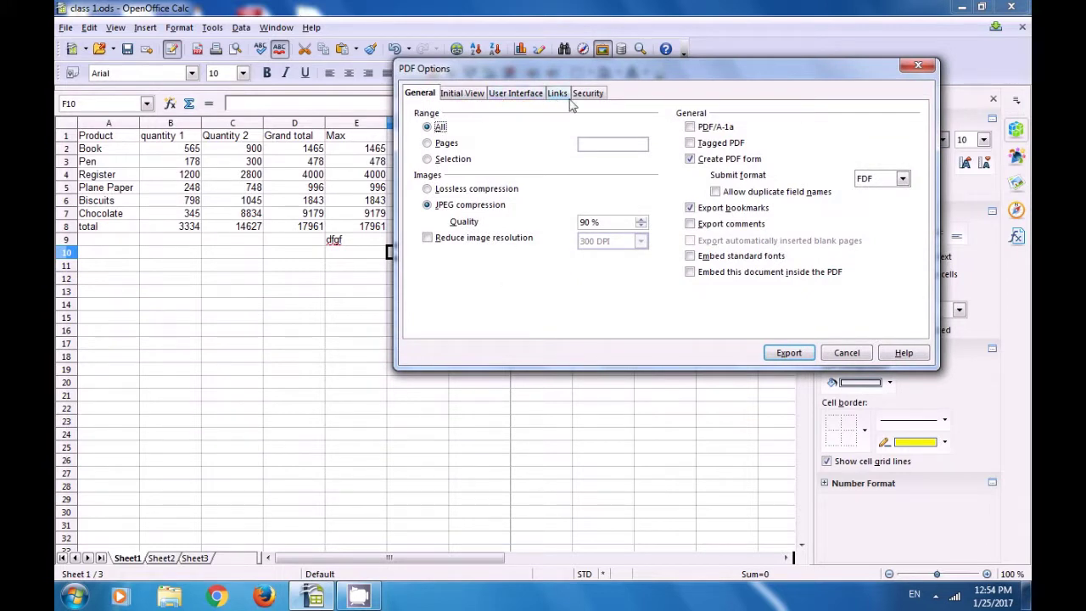
click(588, 95)
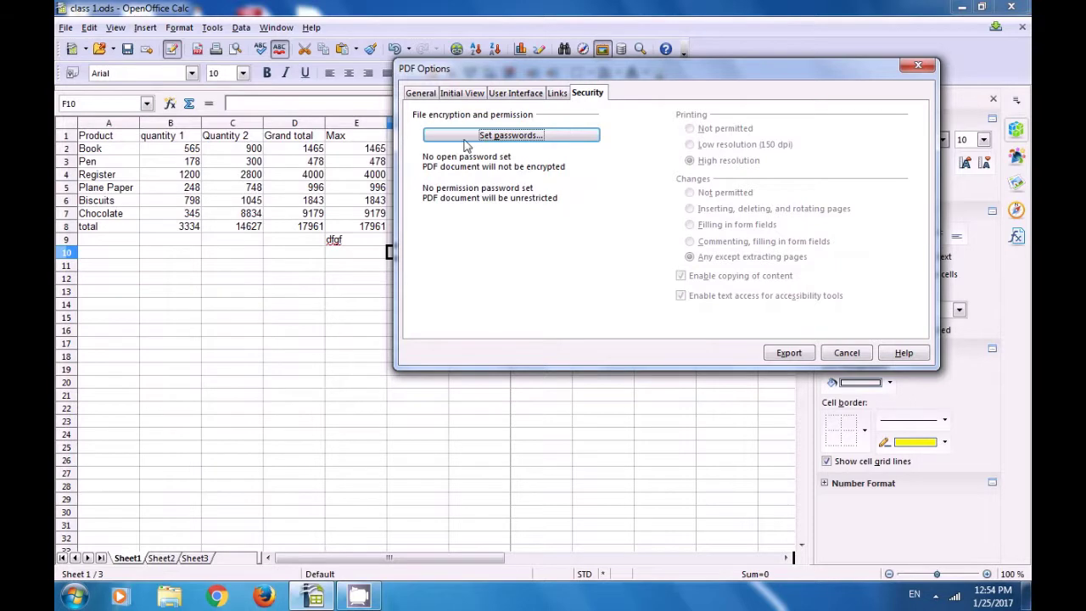
click(504, 139)
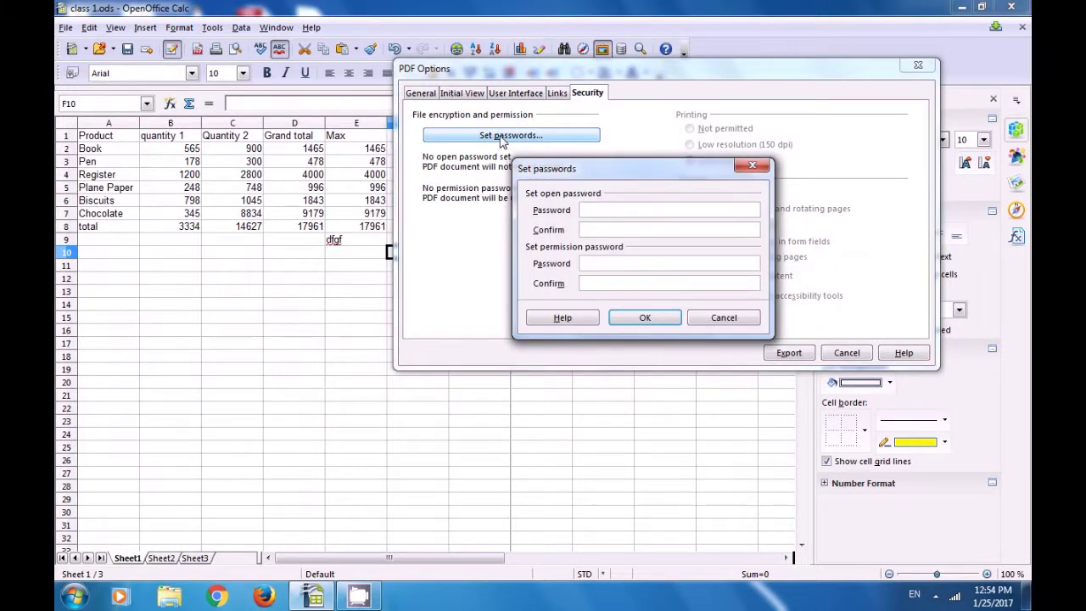
click(593, 230)
Set and confirm a permission password, accept both passwords, and export the protected PDF.
click(586, 263)
text(*)
click(591, 283)
text(****)
click(637, 319)
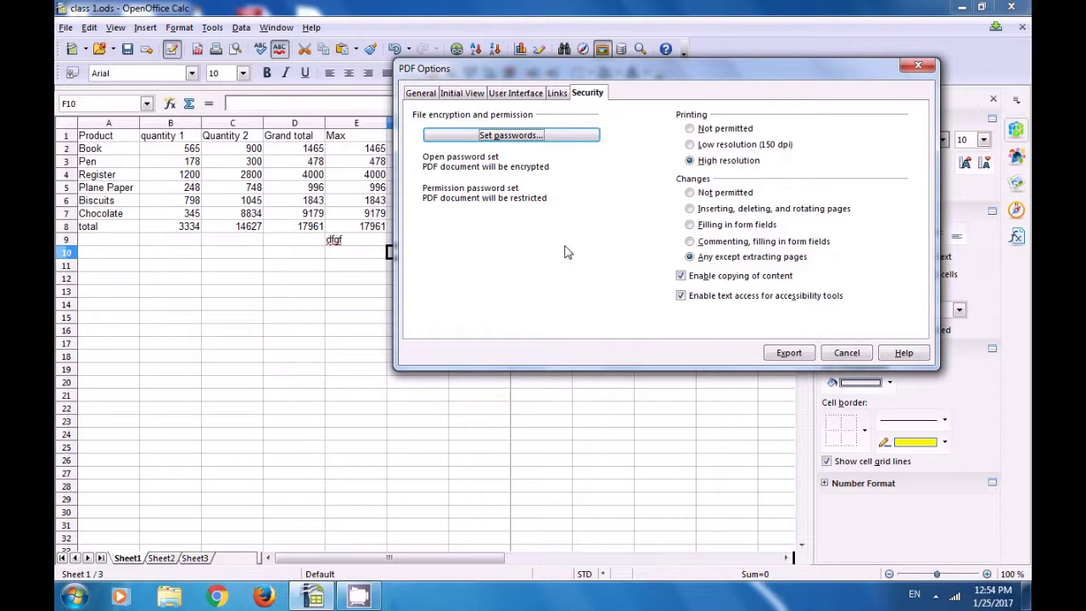
click(788, 354)
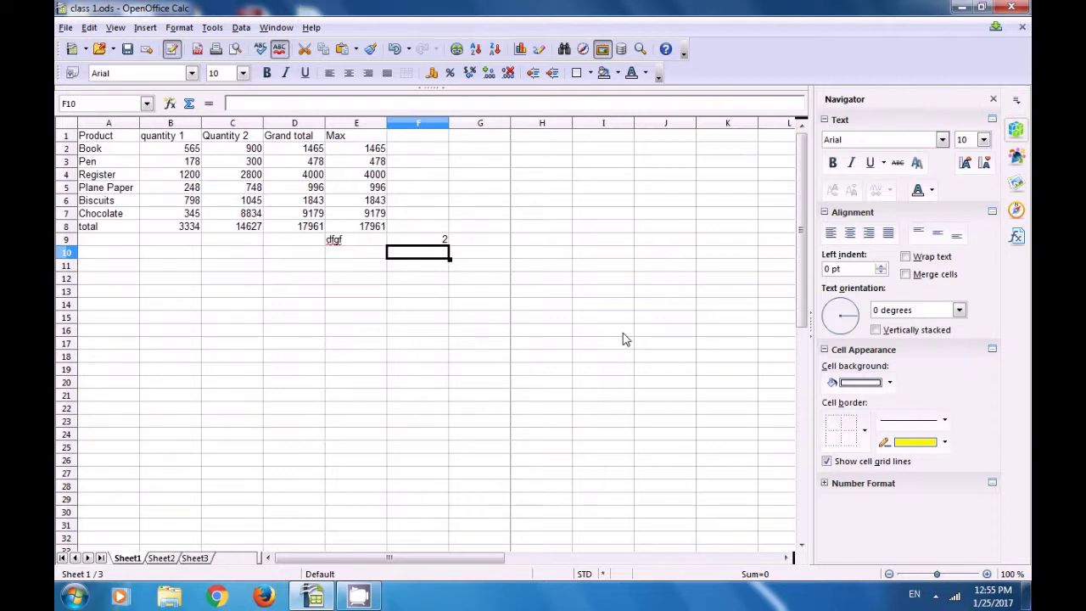
Minimize Calc and select the new 'secure class 1' PDF on the desktop.
click(832, 162)
click(961, 8)
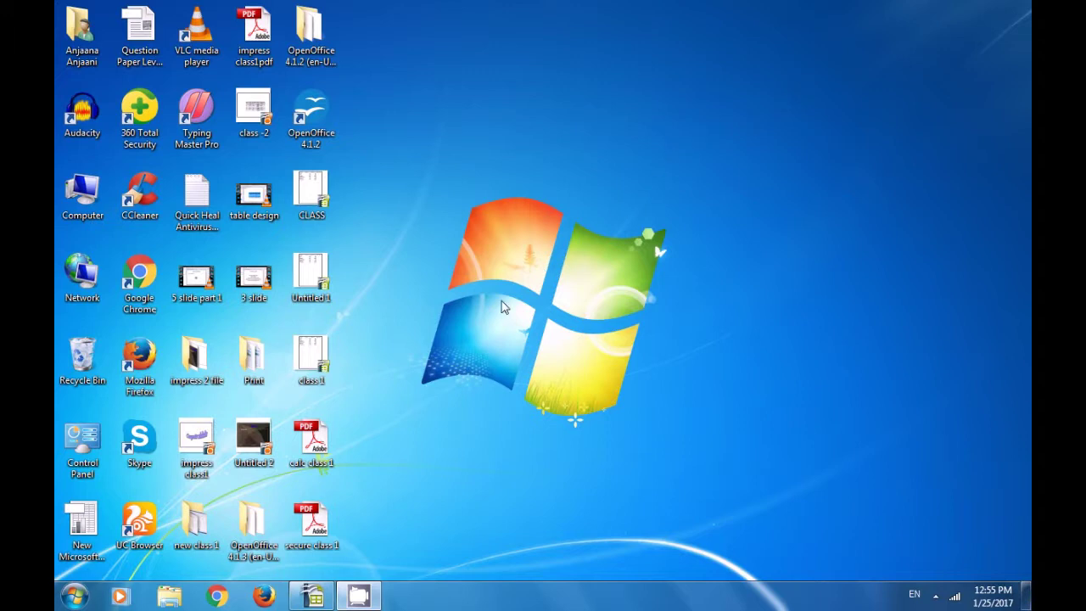
click(308, 522)
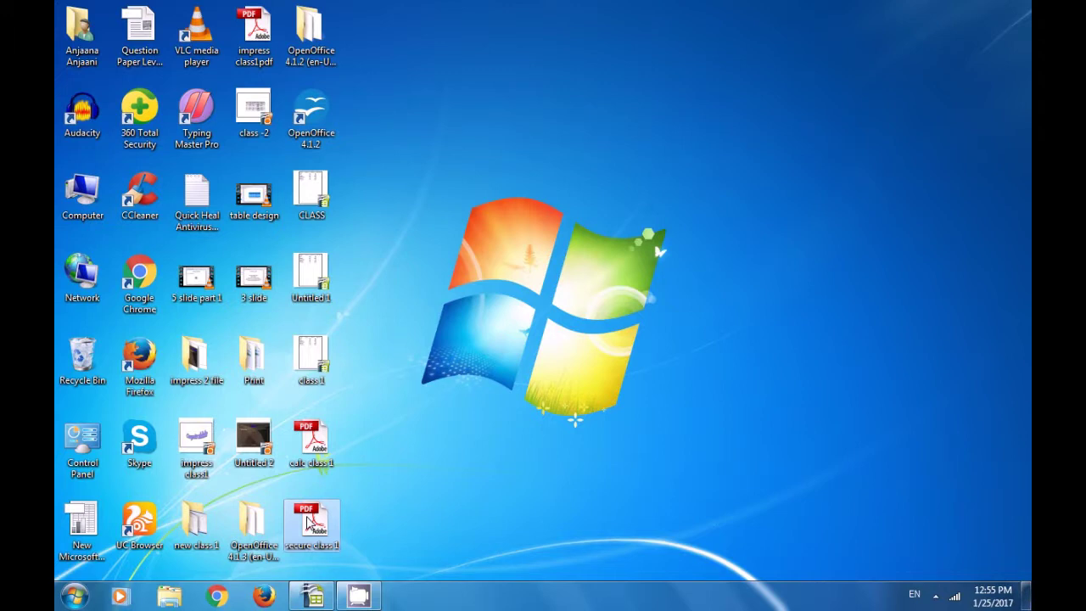
double_click(308, 521)
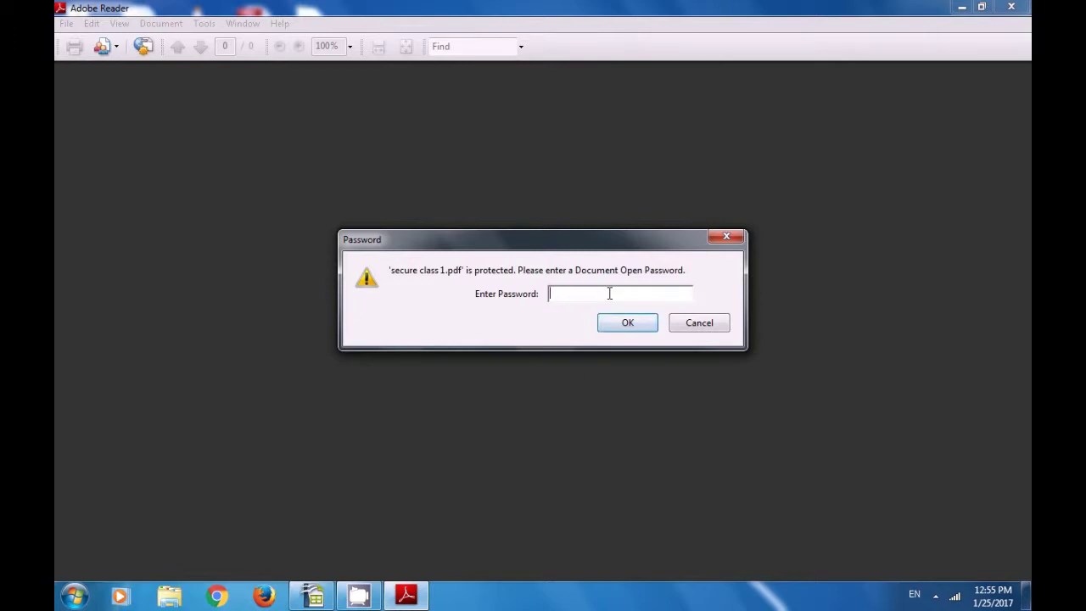
text(****)
click(625, 326)
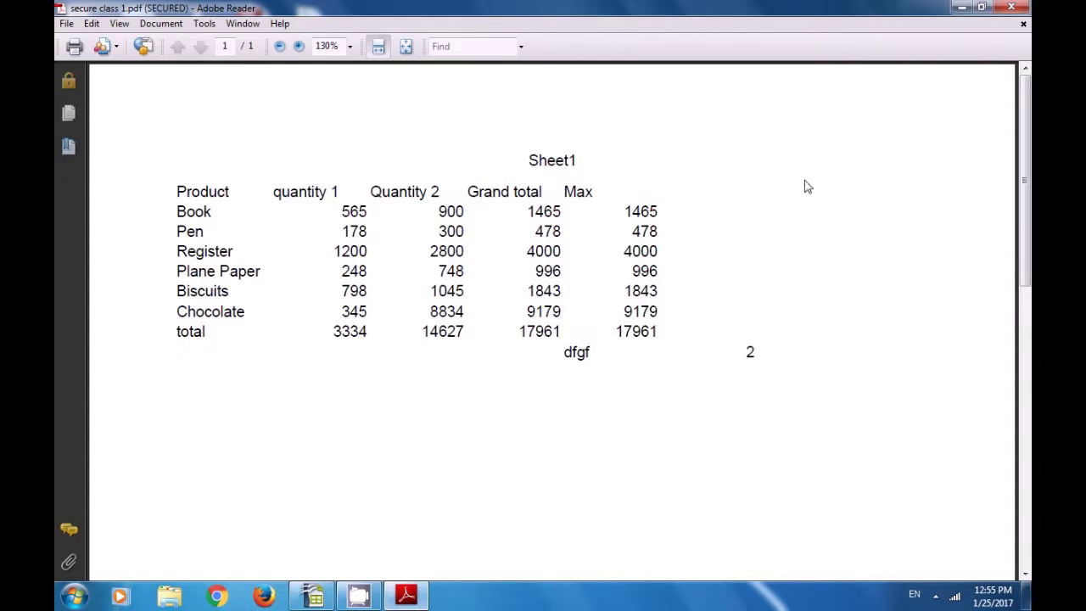
click(1010, 9)
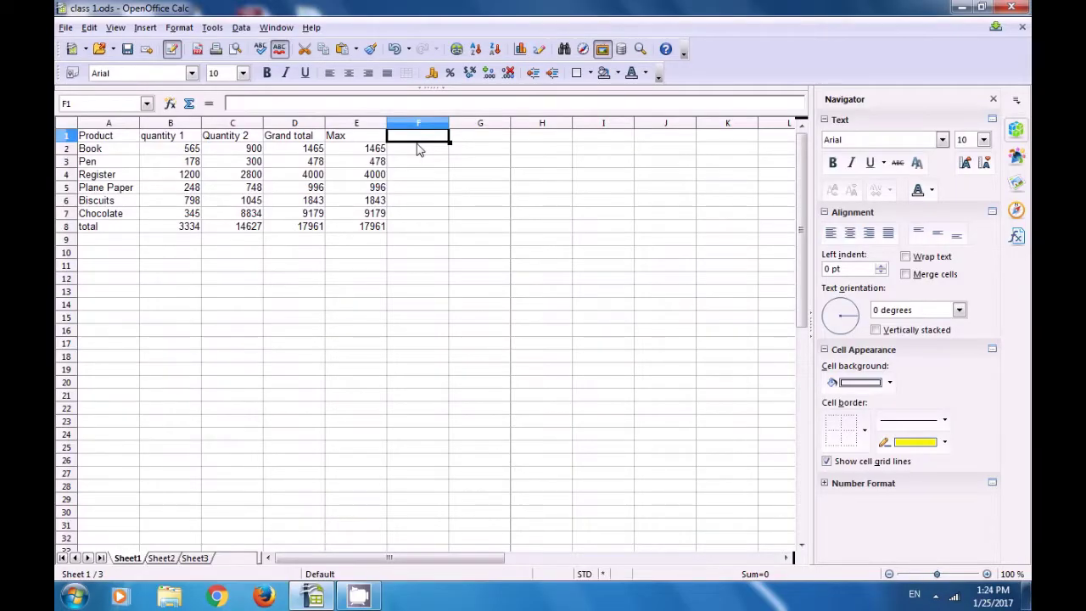
Begin typing the 'if' heading into cell F1.
text(if)
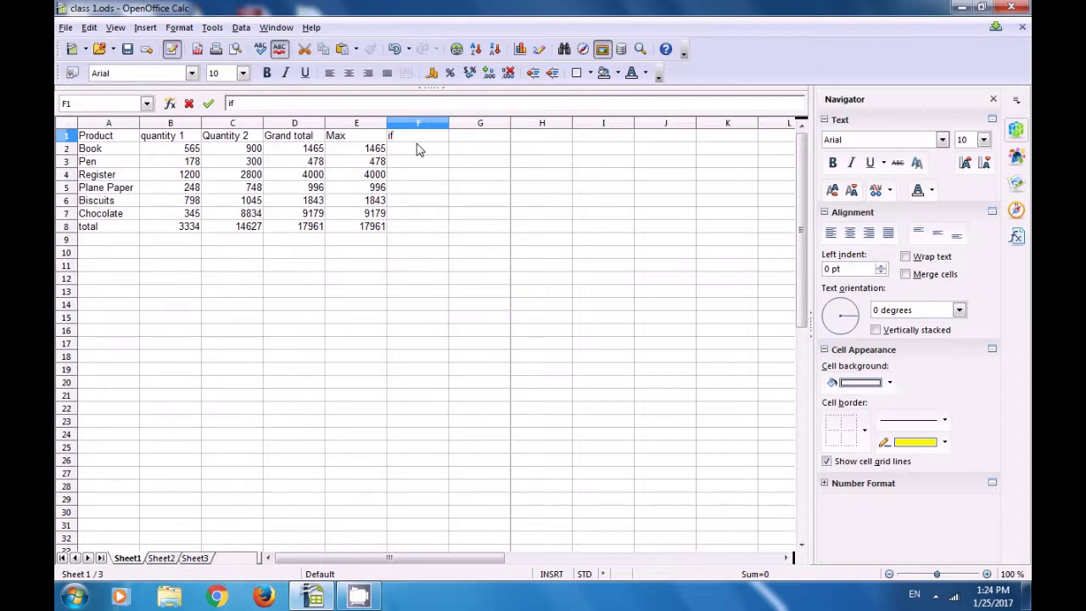
Enter =IF(D2>1000;"ok";"cancel") in F2 and fill it down through F8.
key(Return)
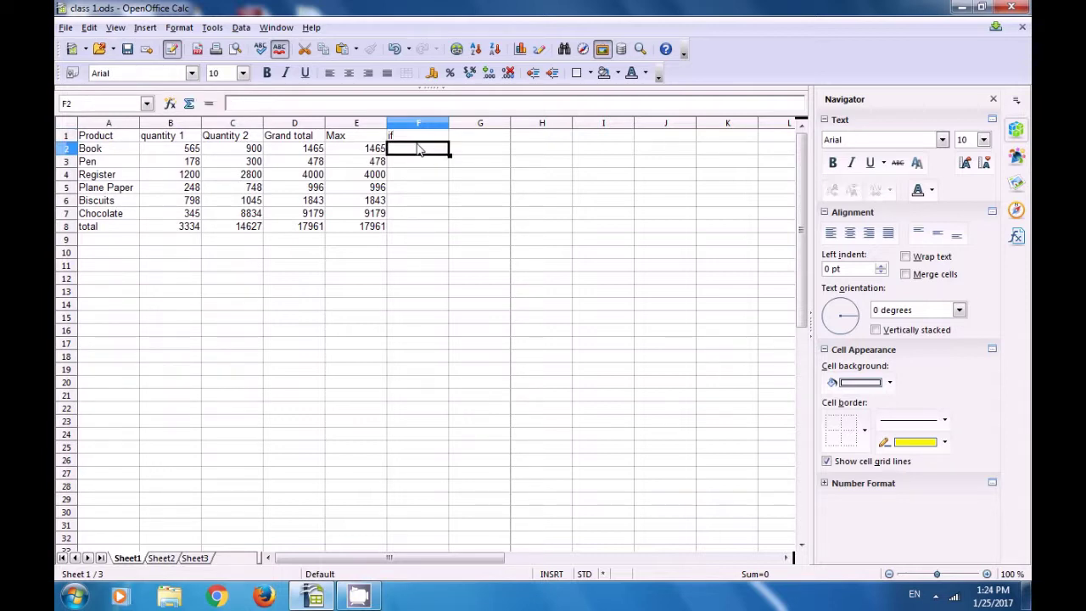
text(=if)
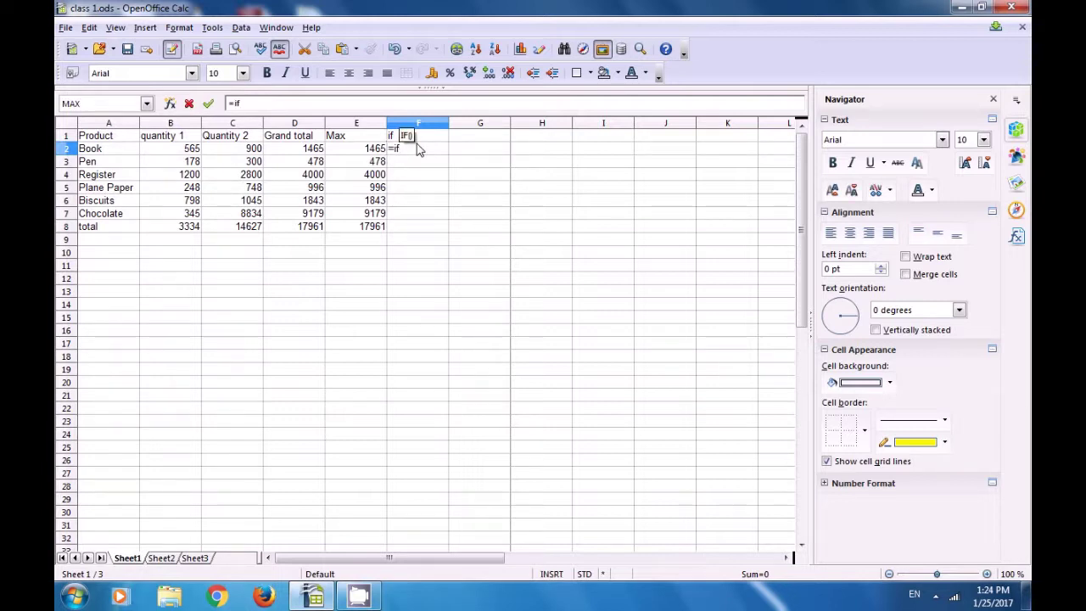
text(()
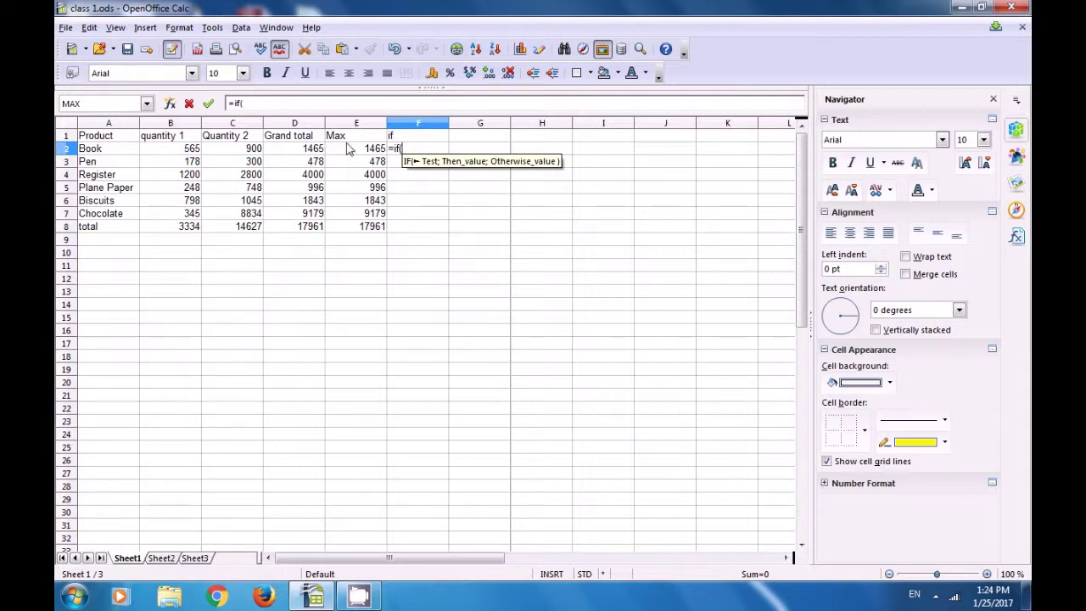
click(289, 149)
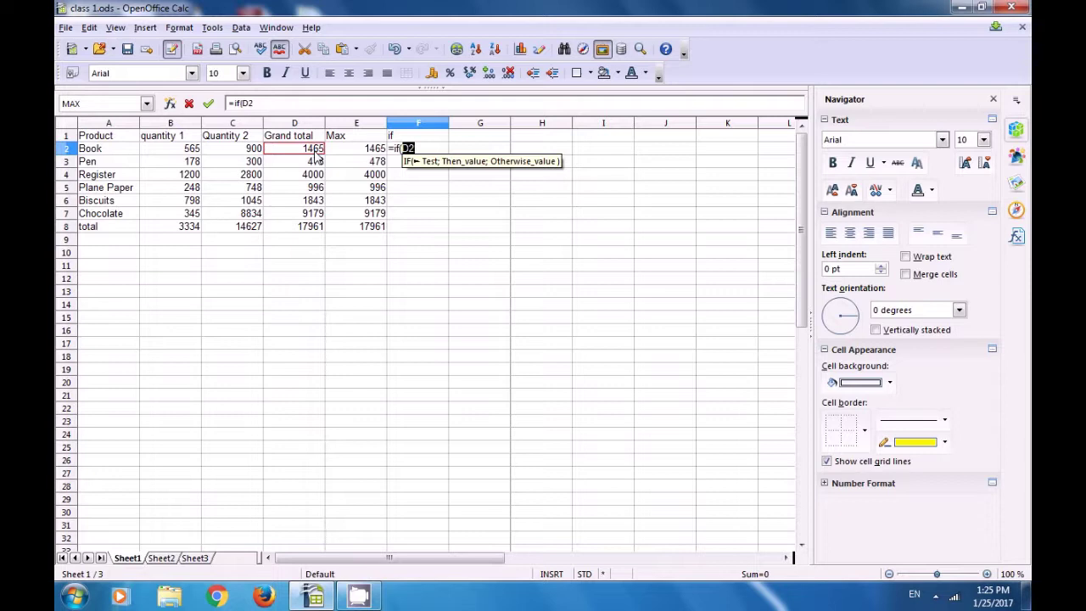
text(>1)
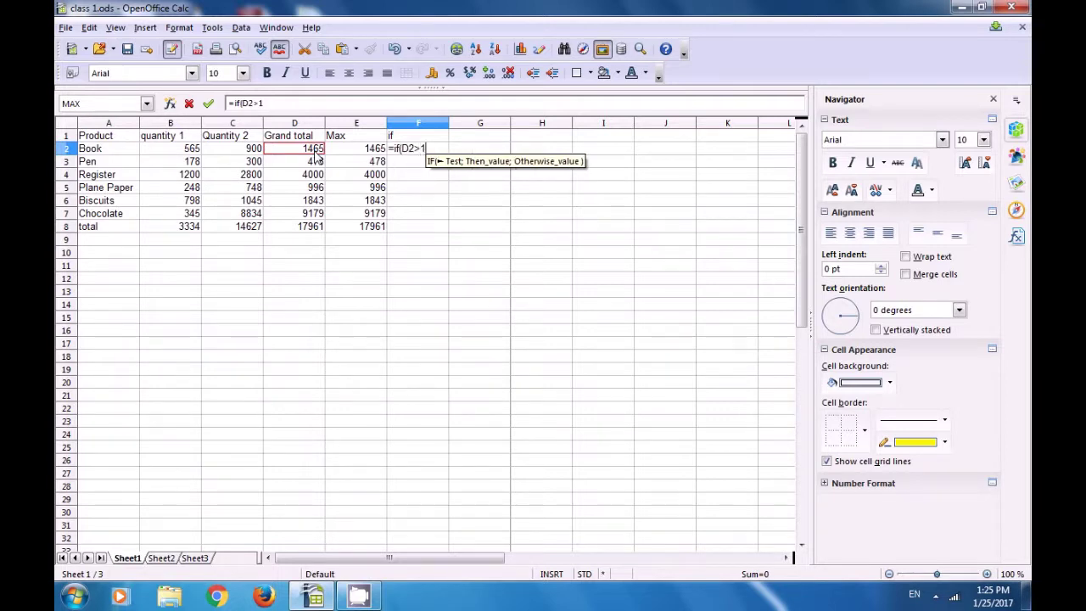
text(00)
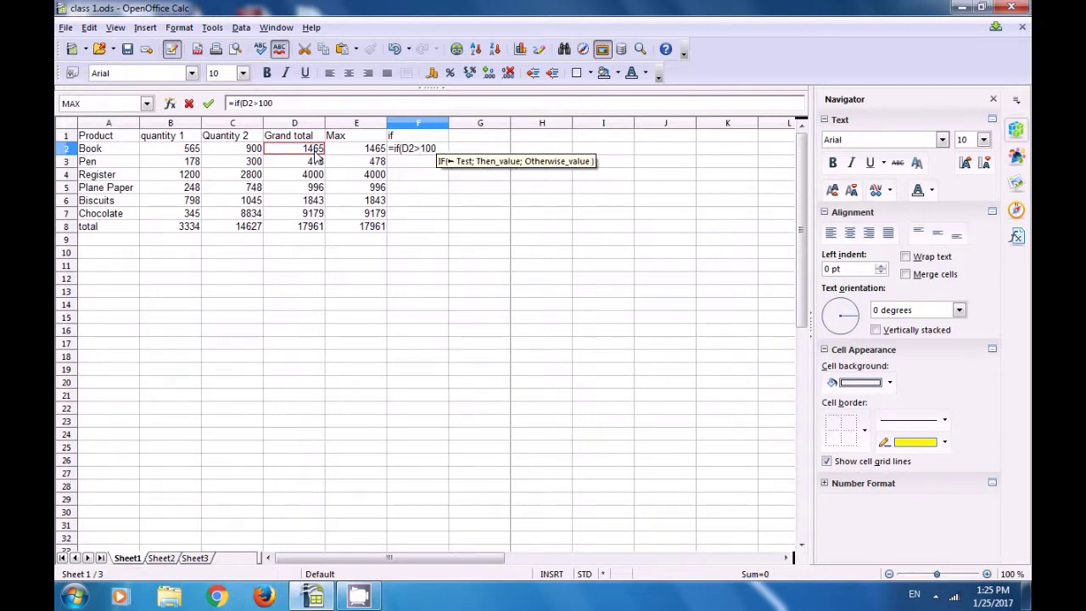
text(0)
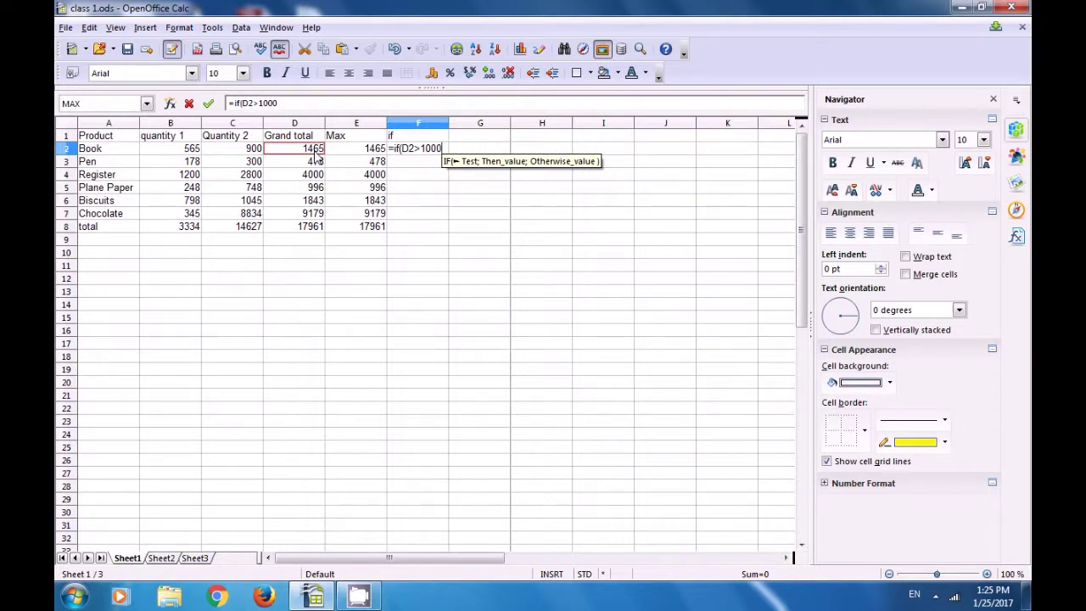
text(;)
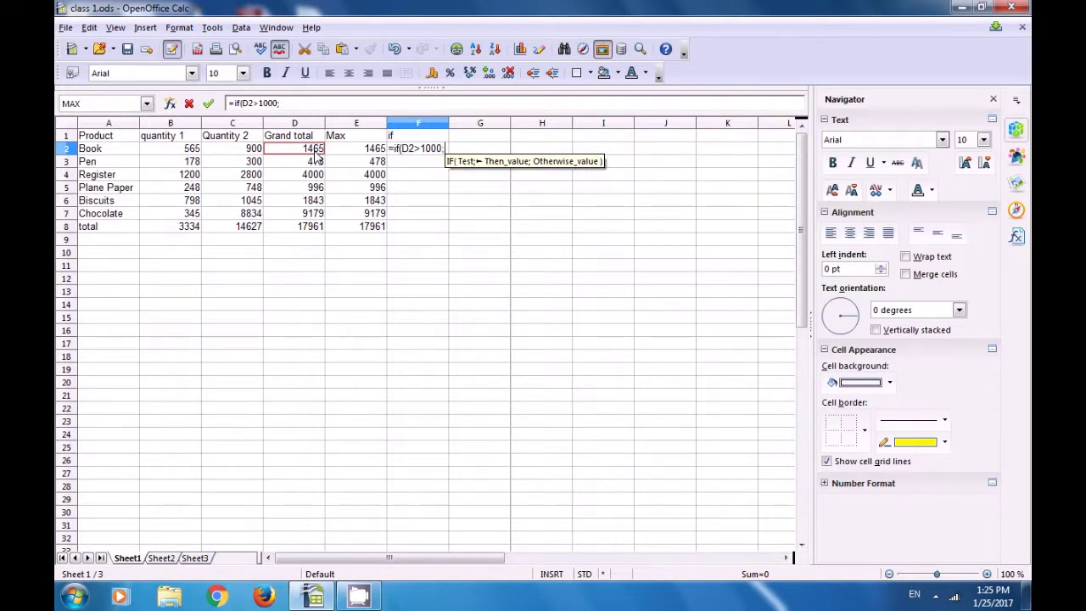
text(")
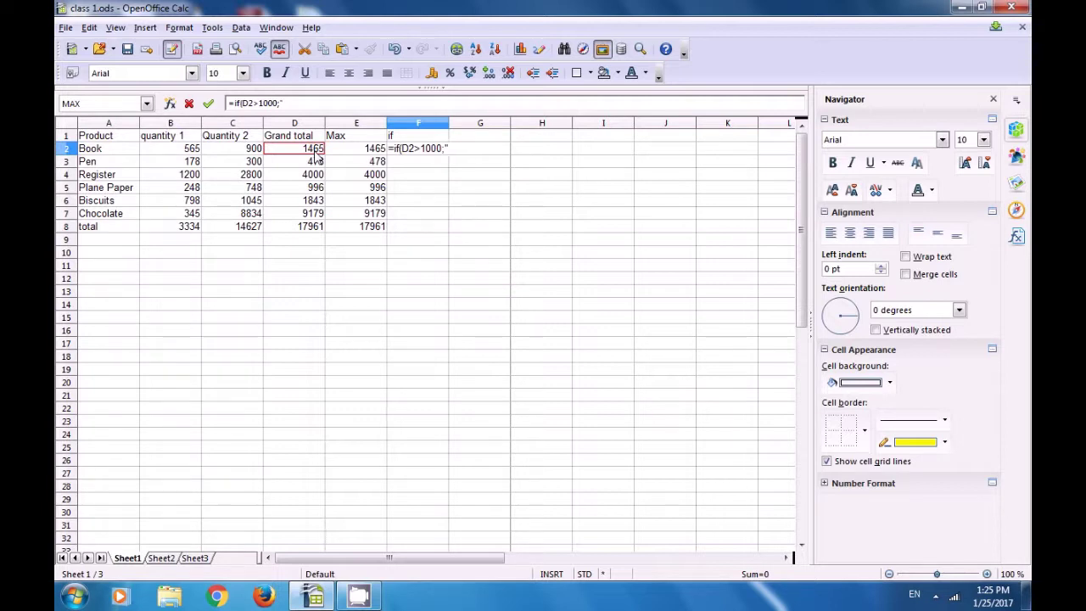
text(ok";)
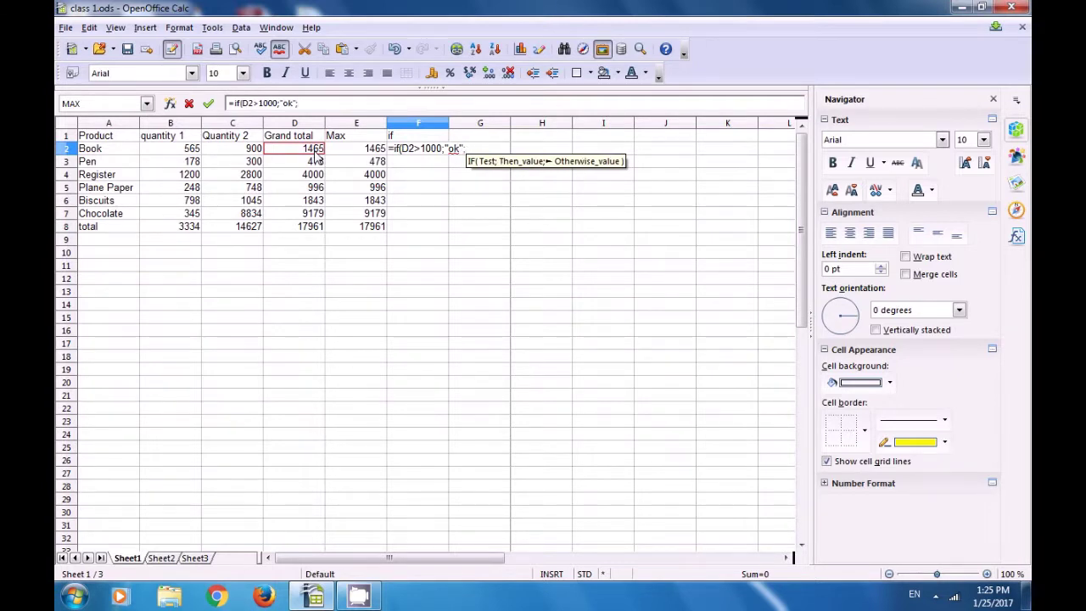
text("c)
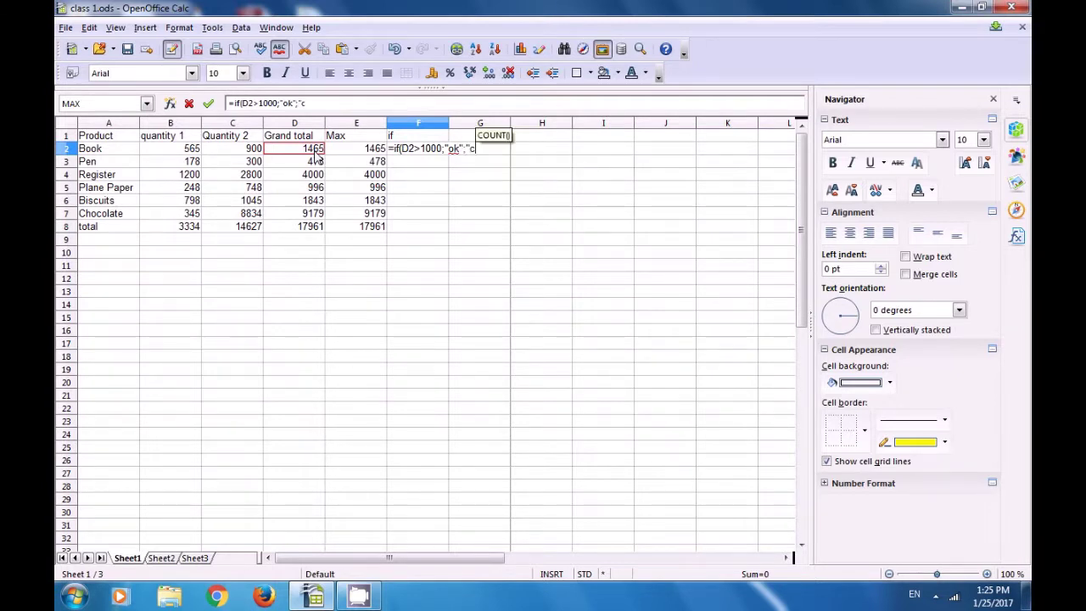
text(ance)
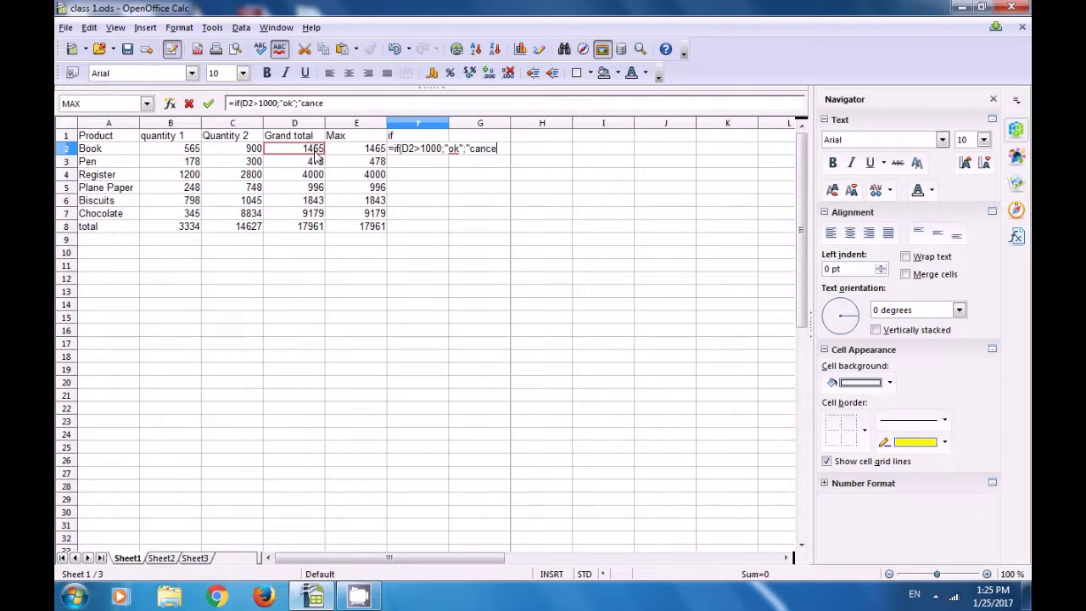
text(l")
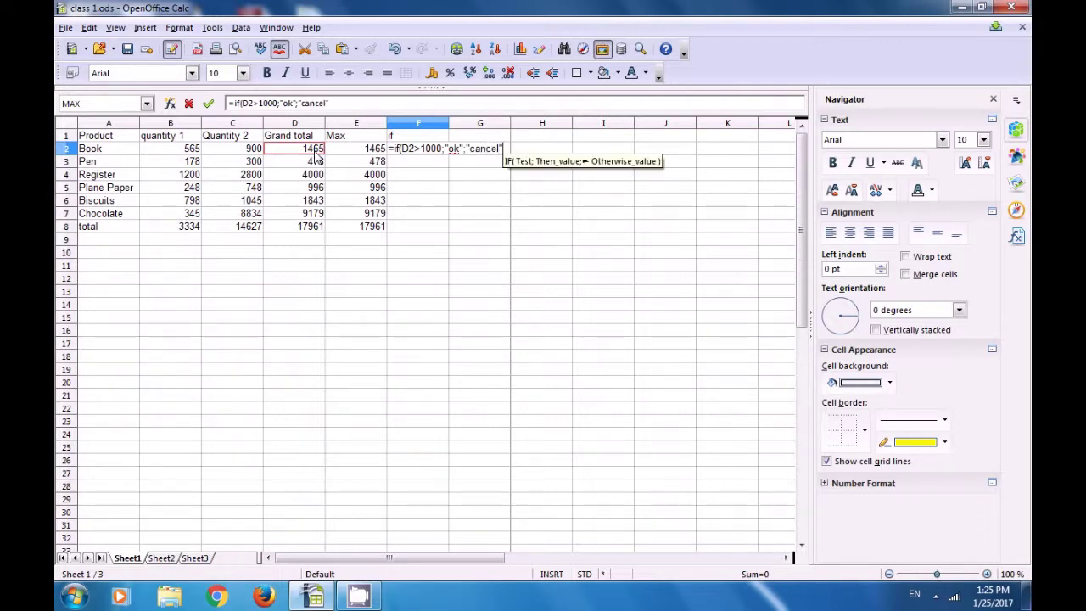
text())
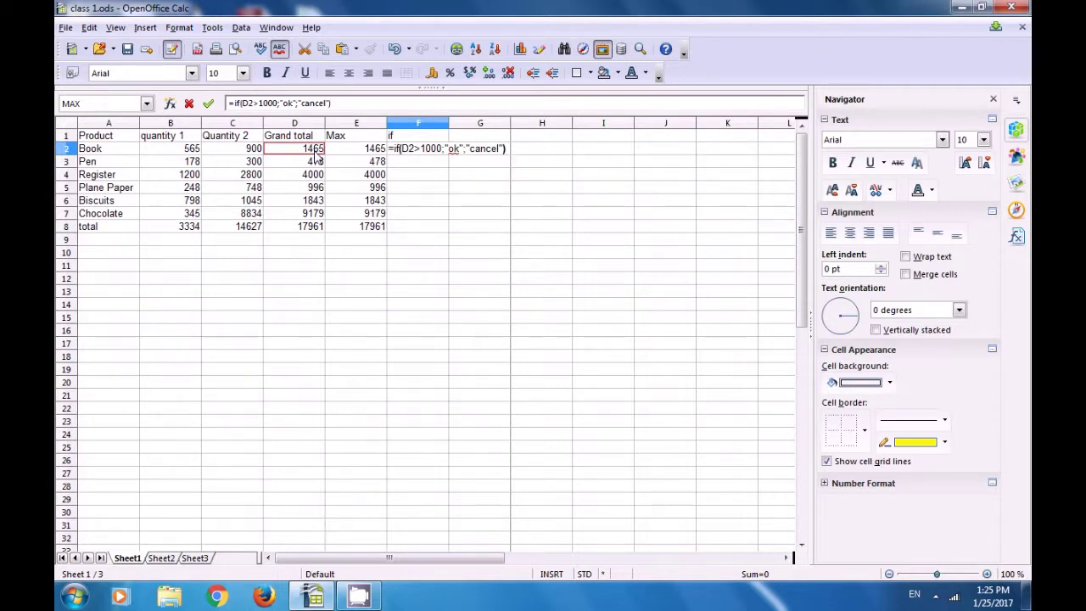
key(Return)
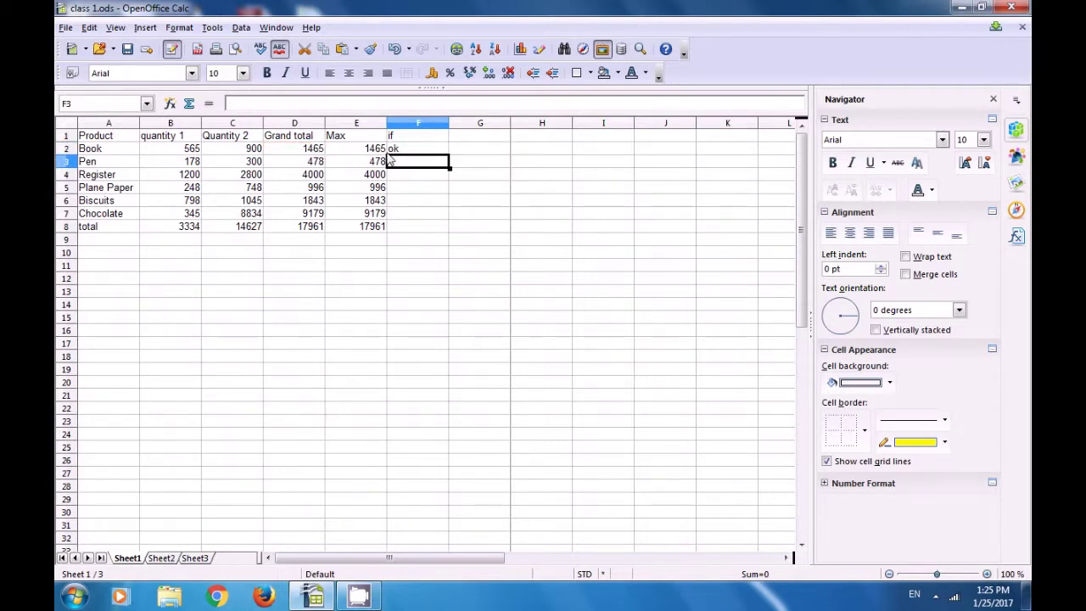
click(400, 156)
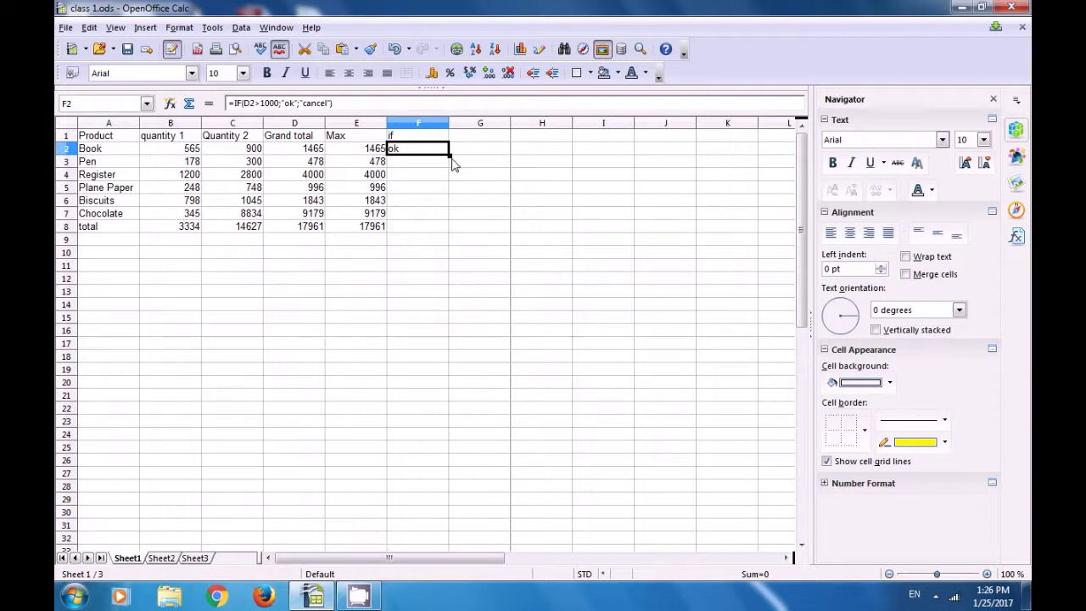
drag(450, 157, 456, 235)
click(451, 254)
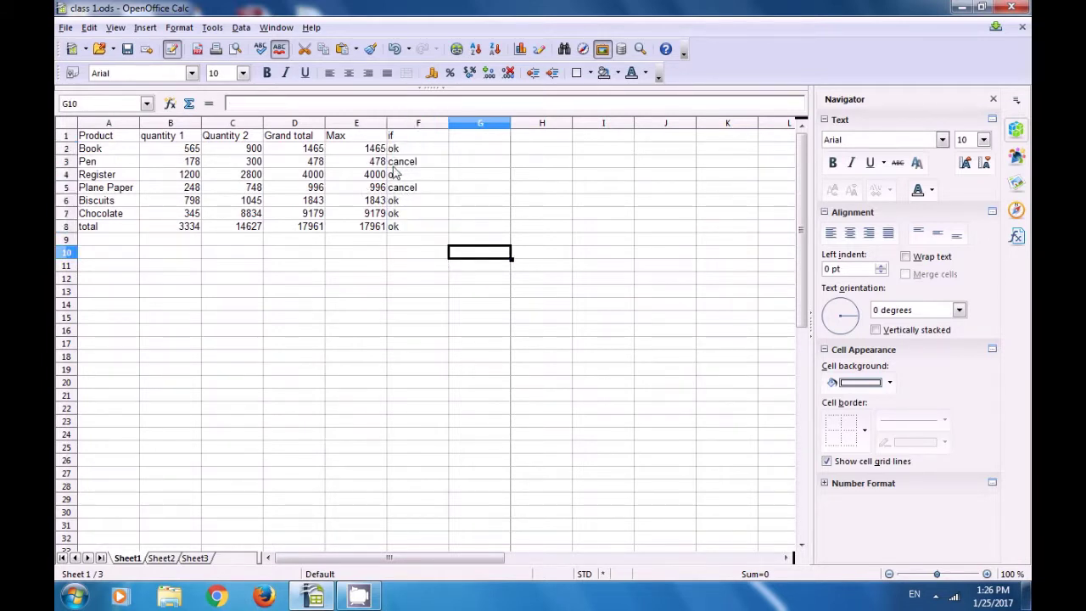
Select cell F10 and print the sheet directly with default settings.
click(402, 254)
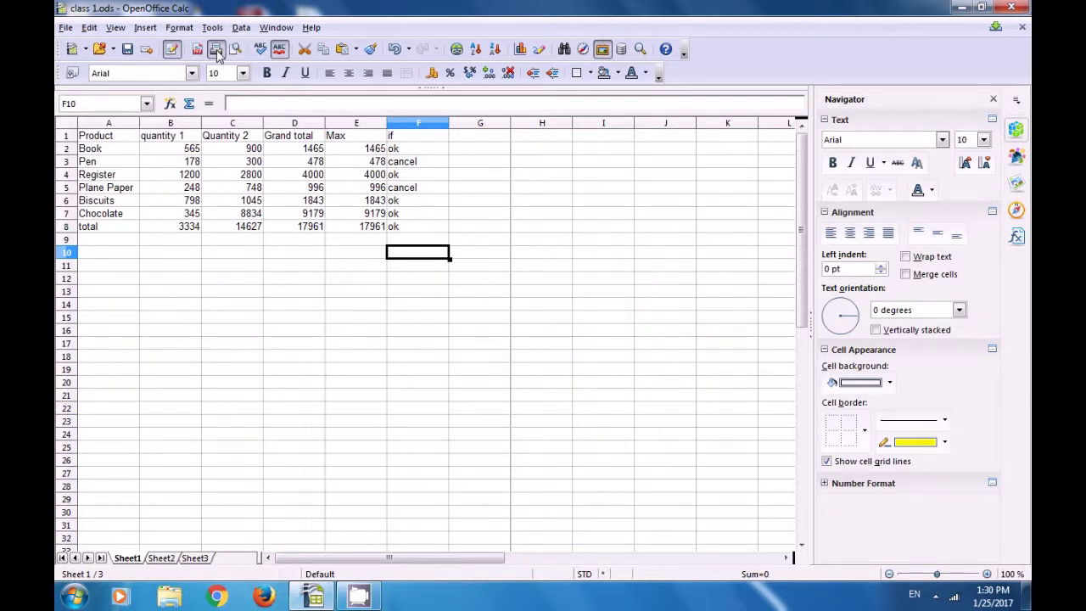
click(217, 51)
Open Page Preview and adjust the zoom with the slider and zoom buttons.
click(238, 51)
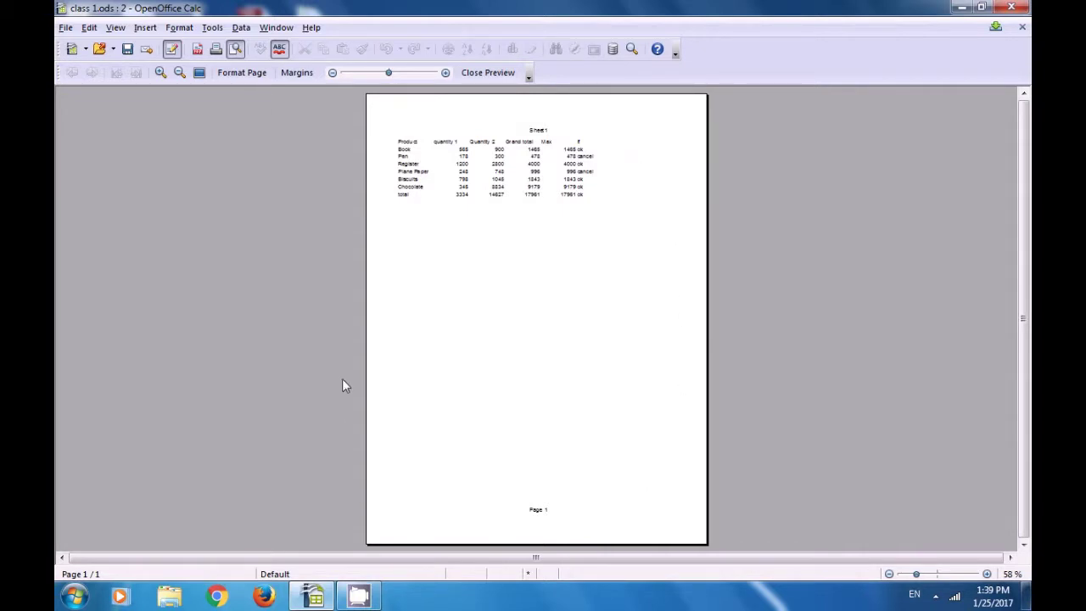
drag(379, 75, 416, 74)
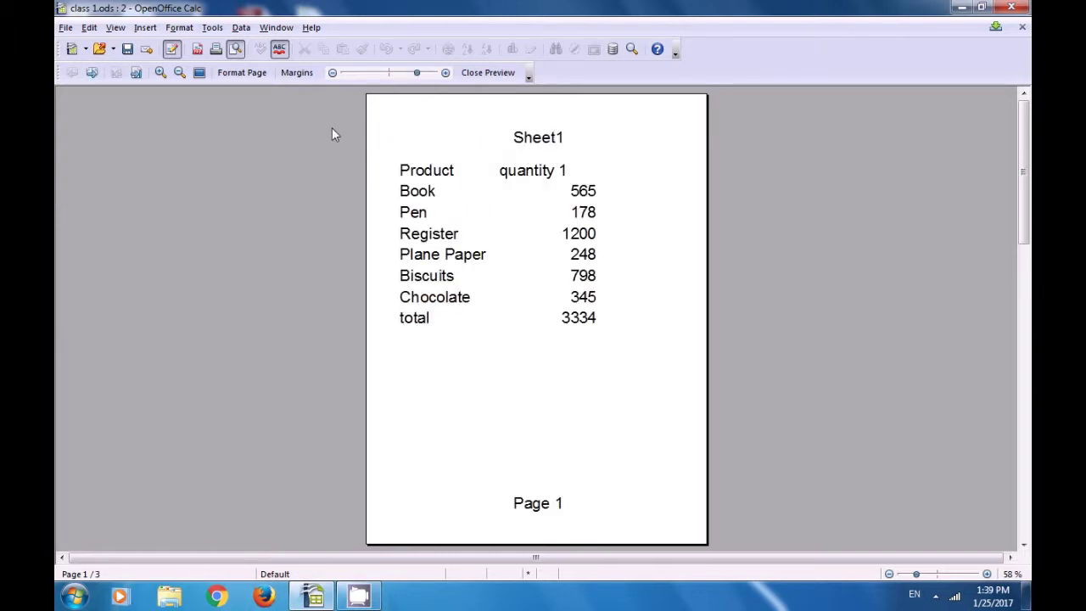
click(165, 73)
click(165, 74)
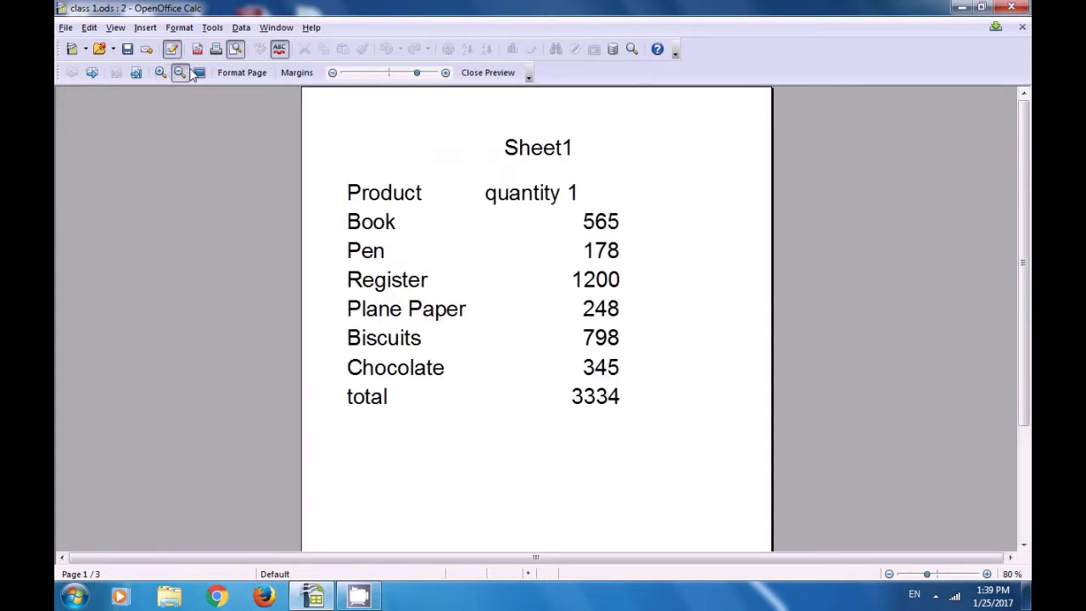
click(179, 74)
click(180, 74)
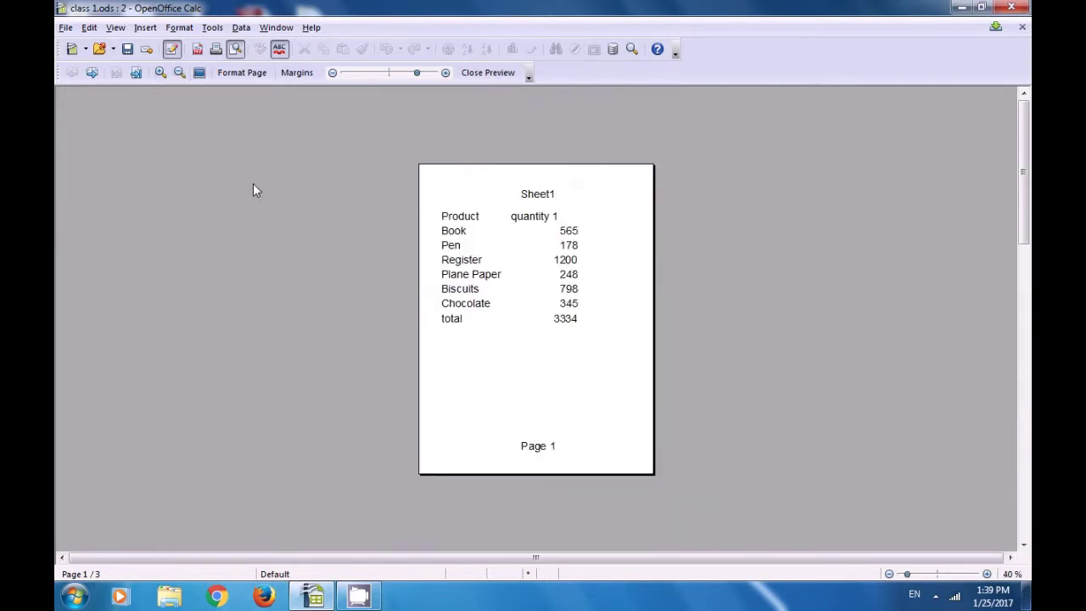
click(249, 74)
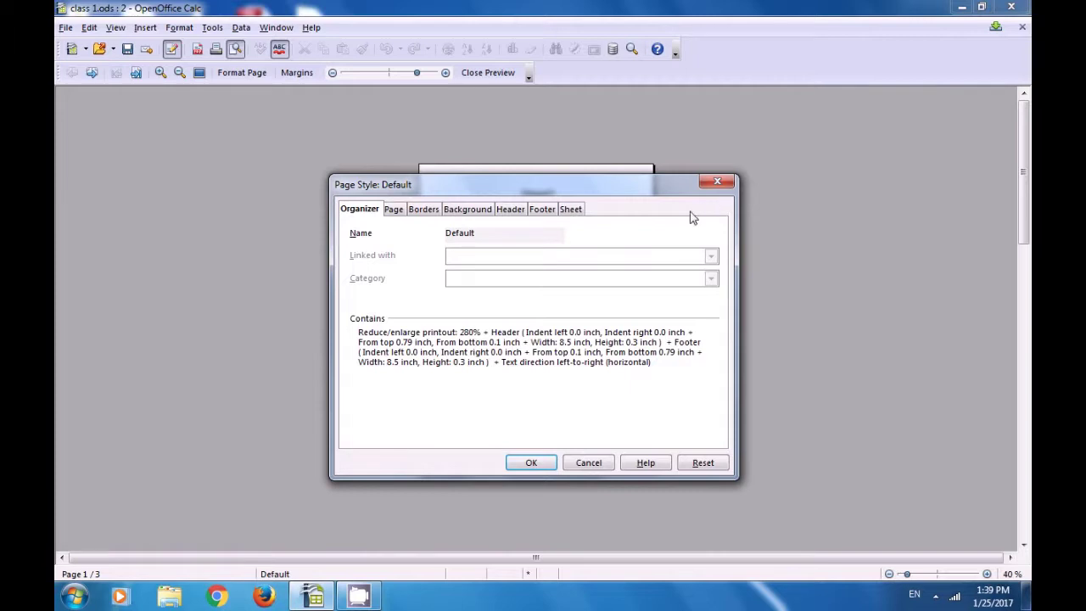
click(393, 209)
click(415, 212)
click(466, 212)
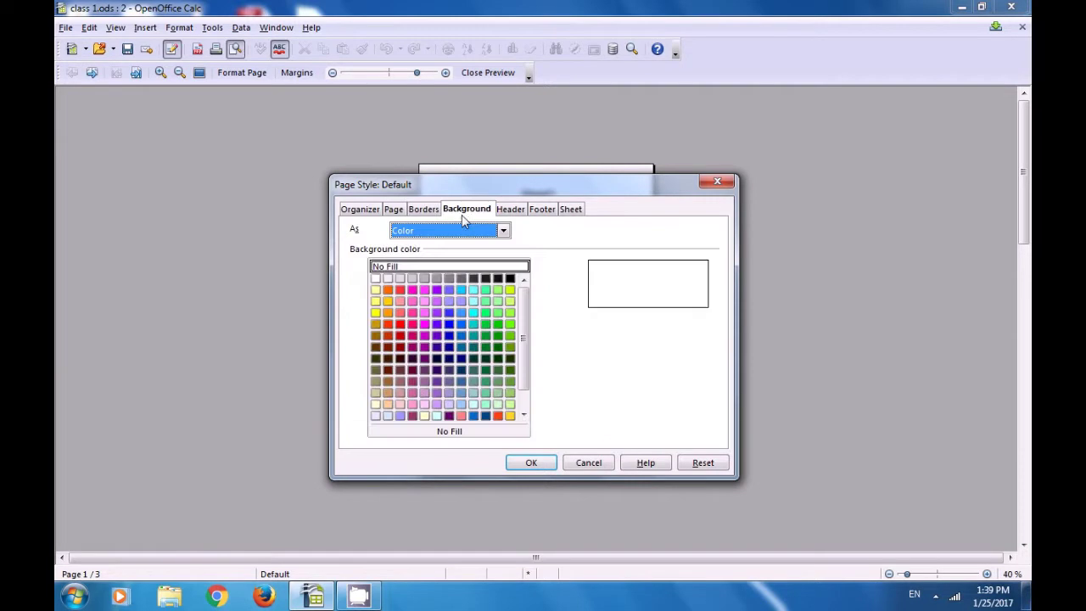
click(511, 212)
click(538, 212)
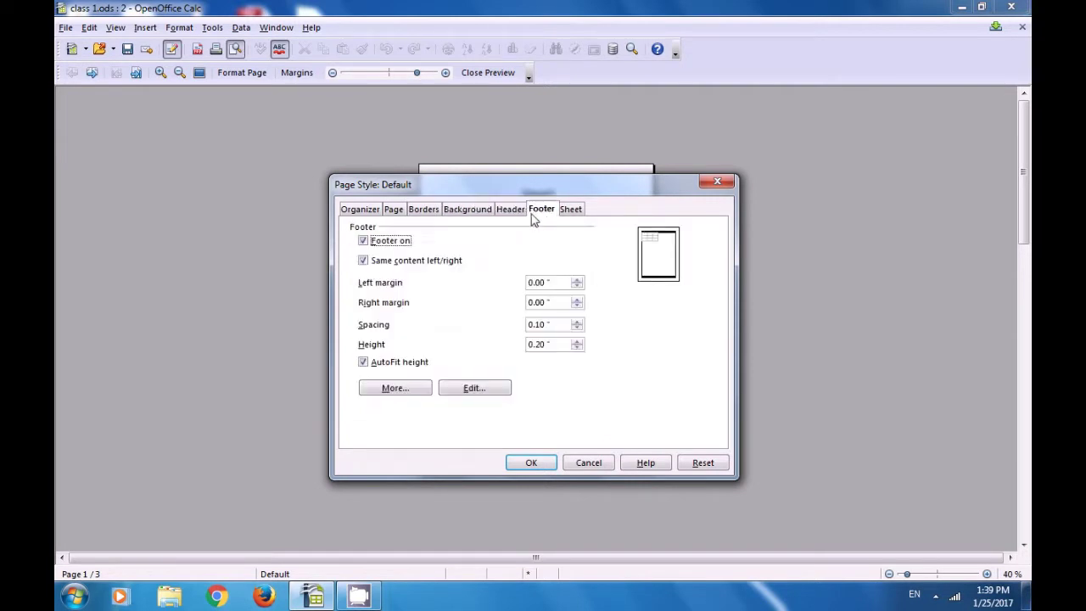
click(566, 212)
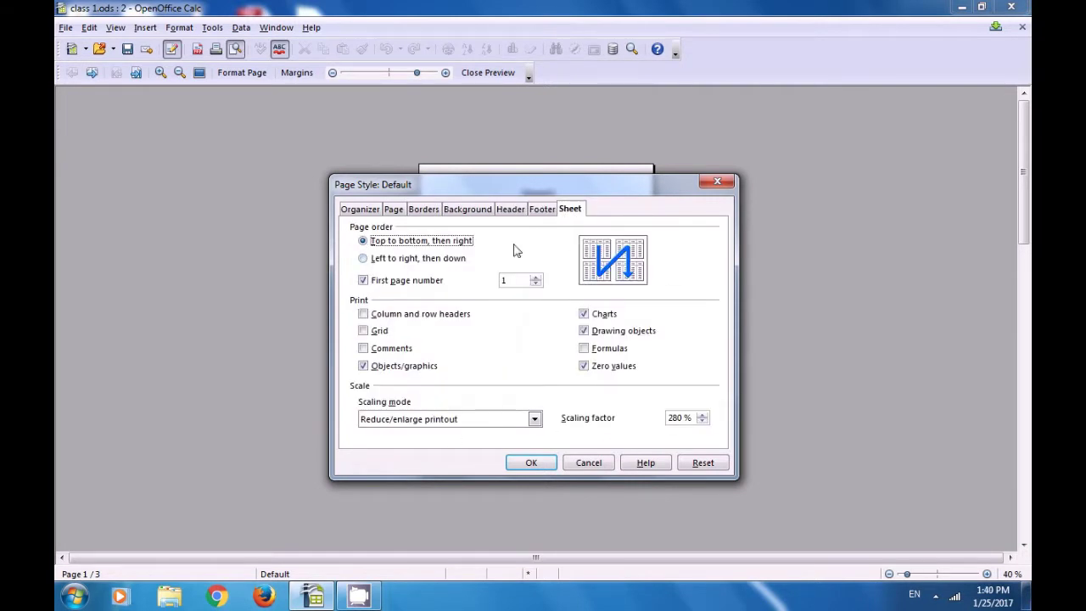
click(716, 184)
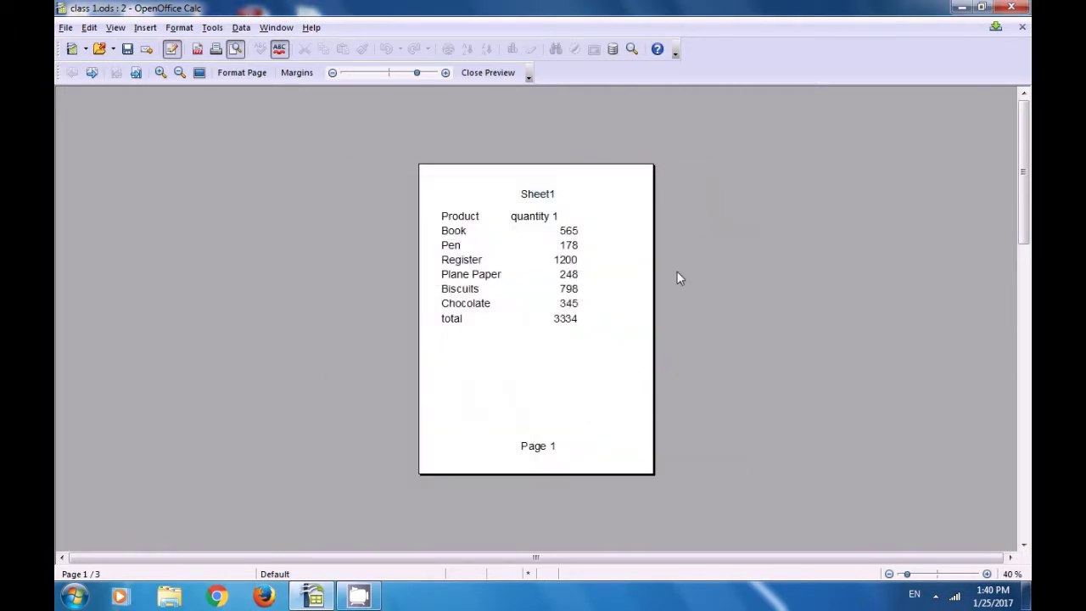
click(487, 73)
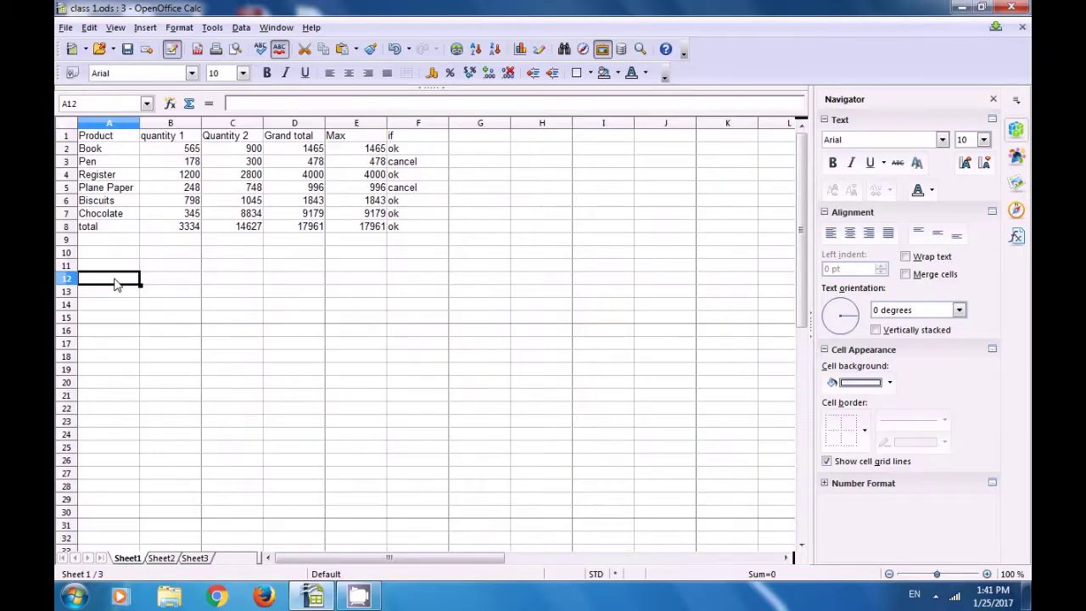
Type the misspelled word 'spreadshet' into cell A12.
text(spreadshet)
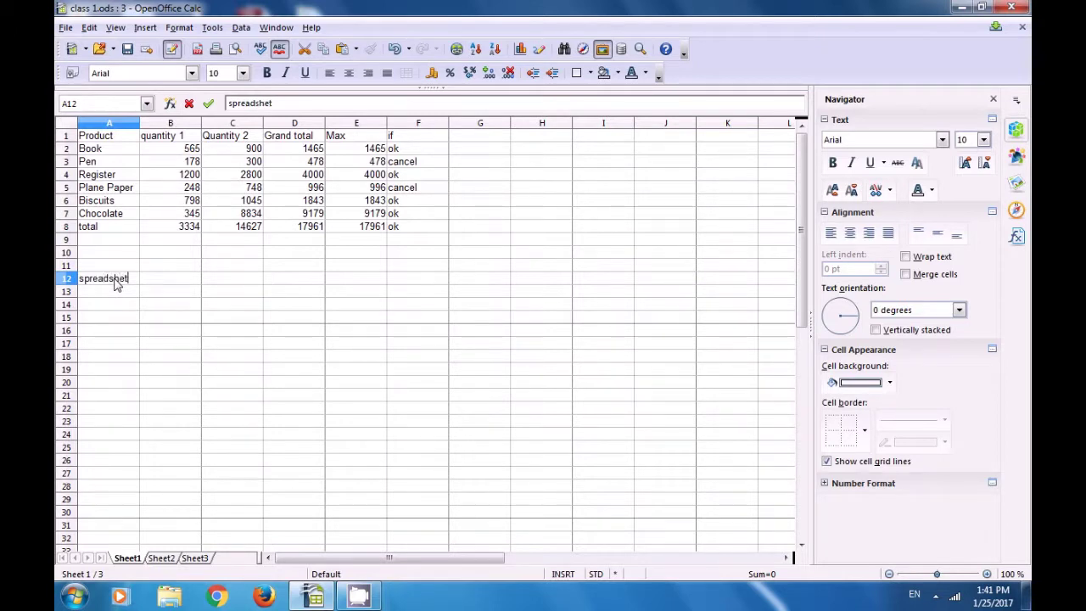
Commit 'spreadshet' in A12, then delete it so A12 is empty again.
key(Return)
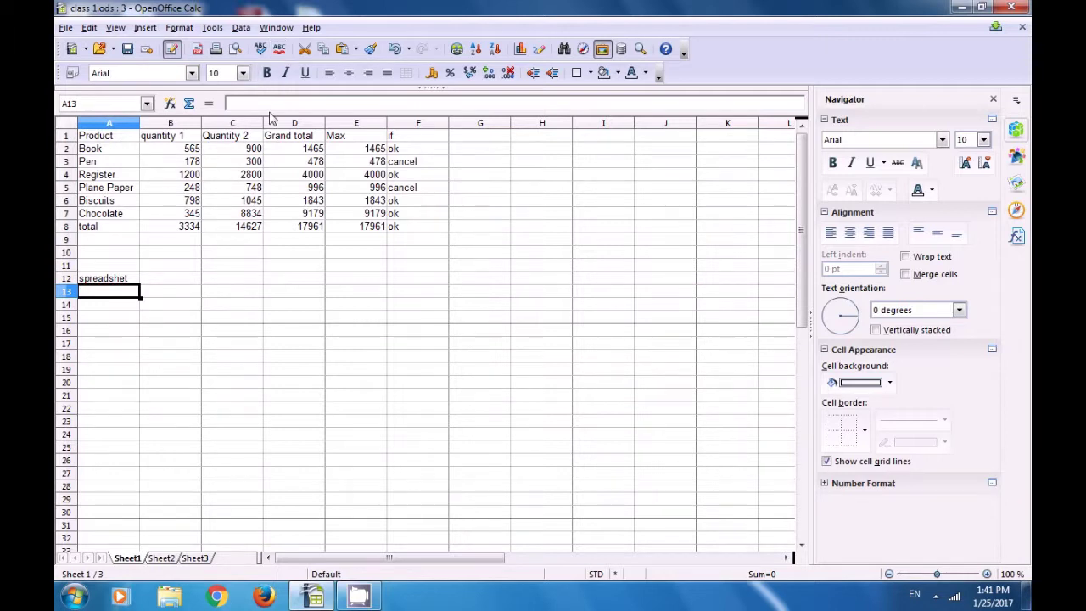
click(173, 283)
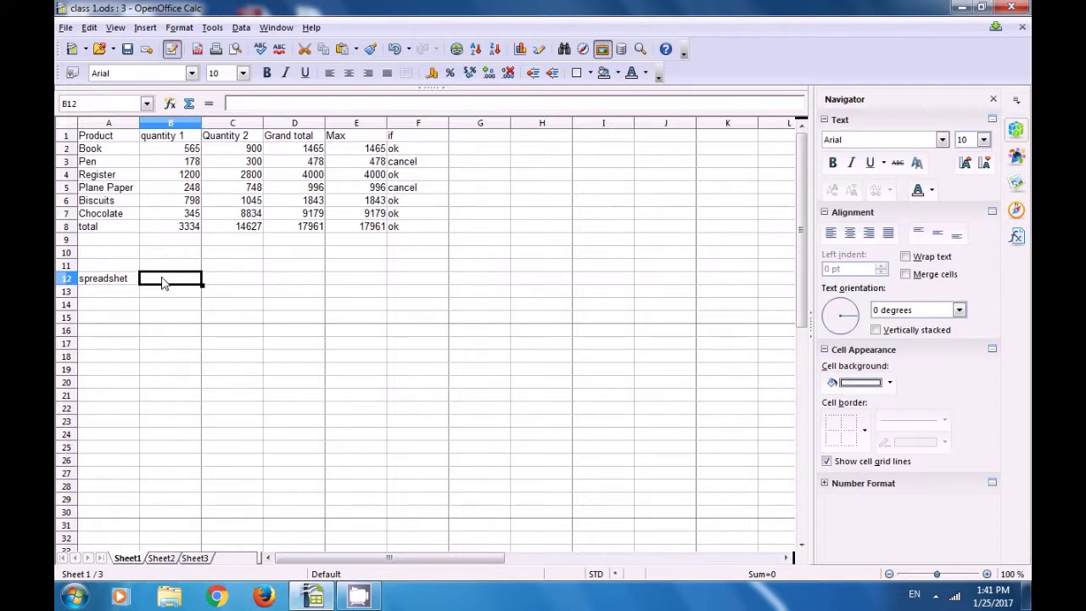
click(113, 283)
key(Delete)
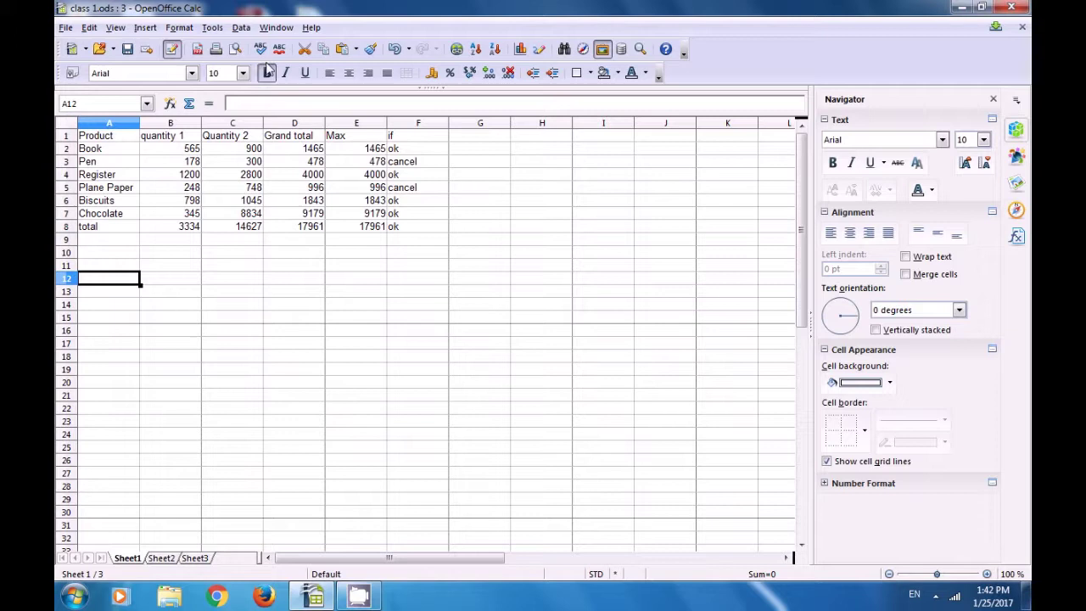
Turn on AutoSpellcheck and enter the misspelled word 'Computr' in cell B12.
click(279, 51)
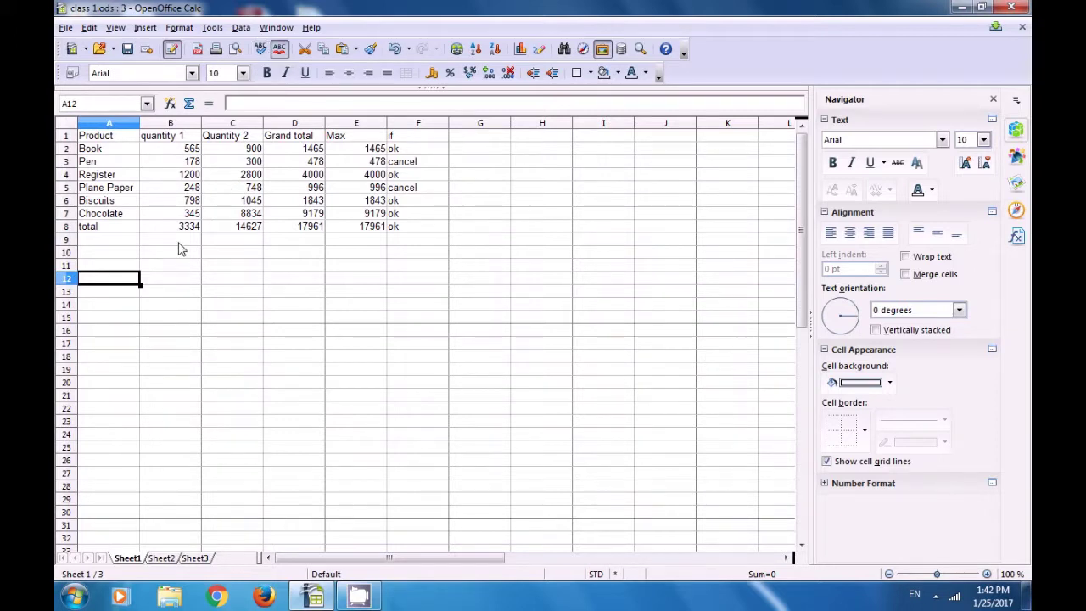
click(157, 281)
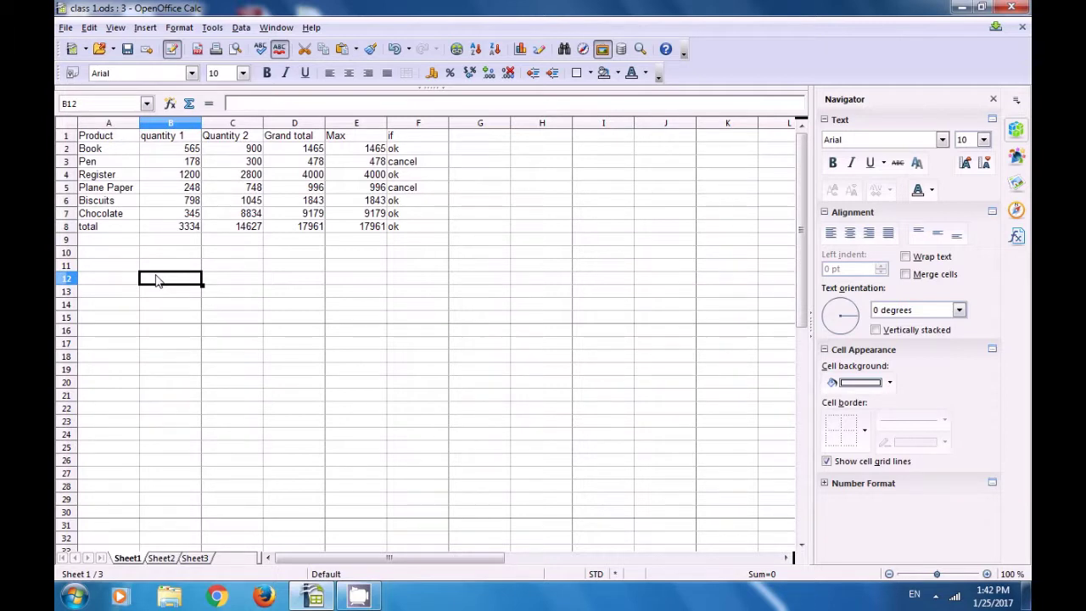
text(Comput)
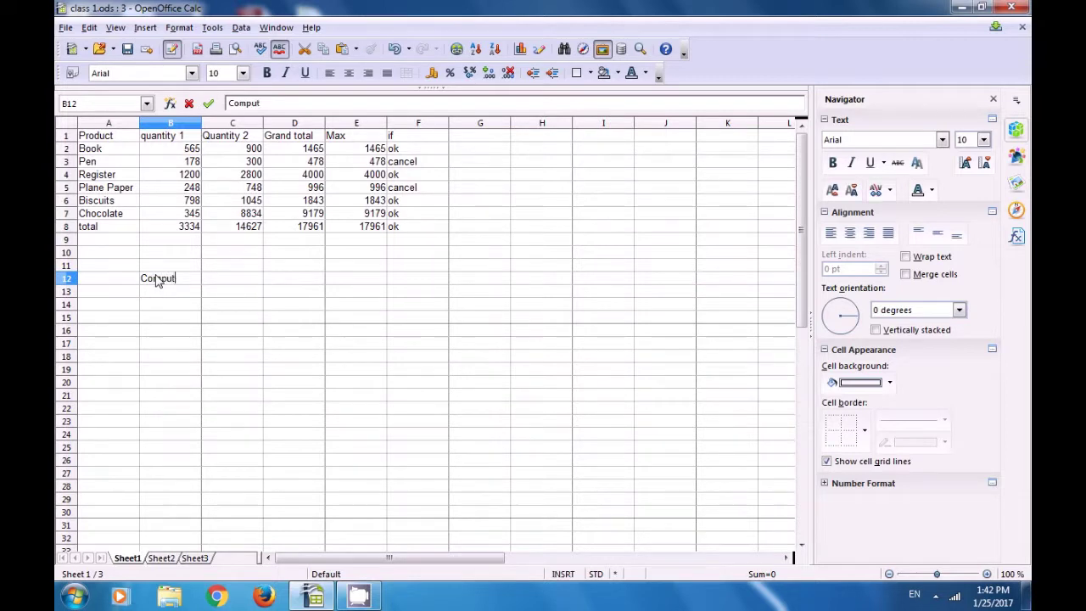
text(r)
Run the spellcheck, changing 'Computr' to 'Computer' and checking the whole sheet to completion.
click(260, 49)
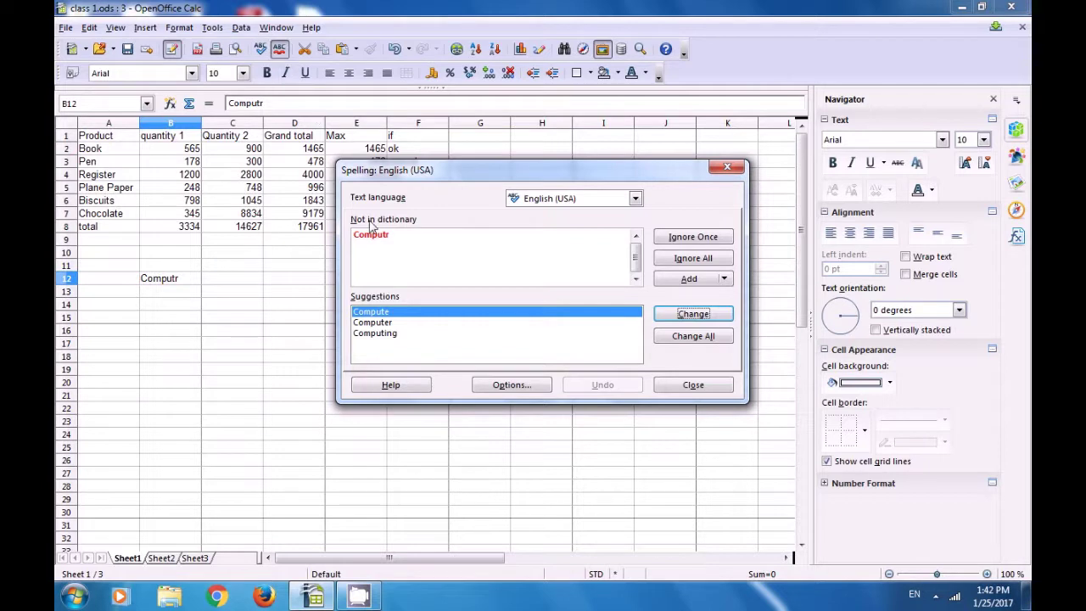
click(382, 323)
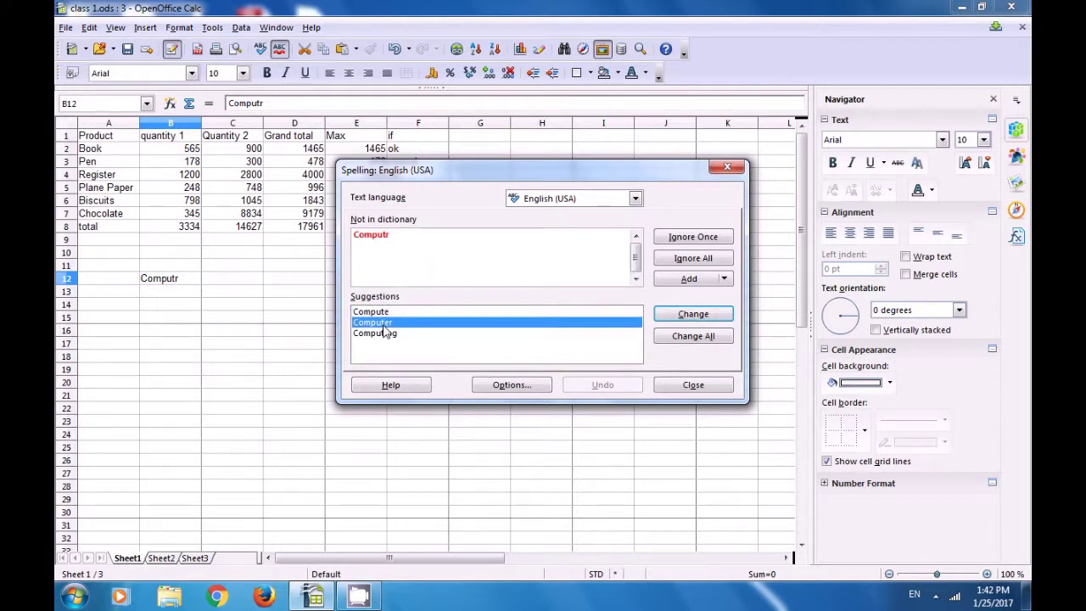
click(689, 316)
click(519, 302)
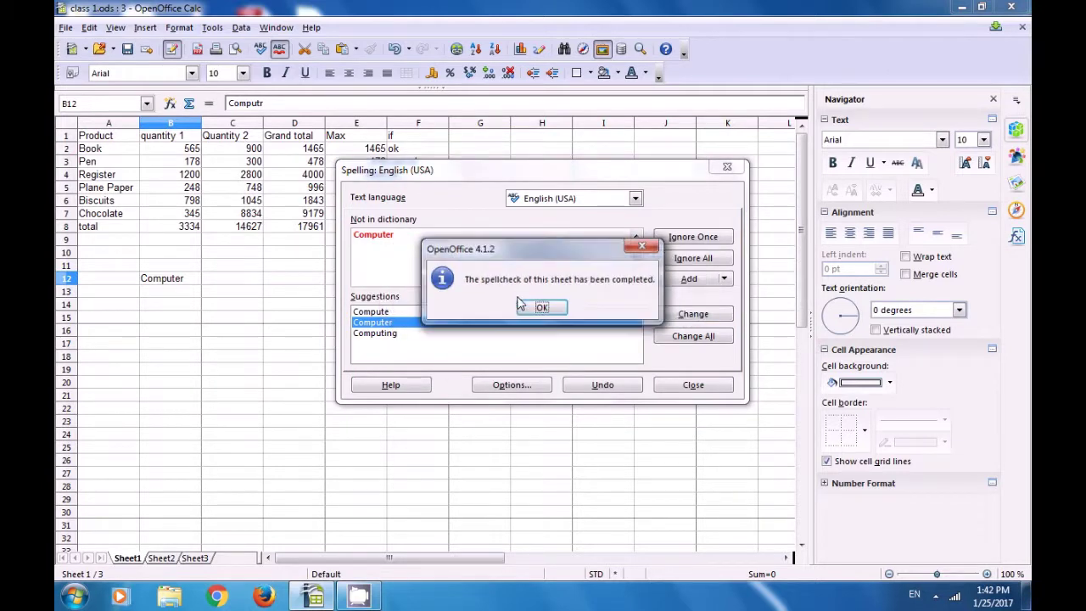
click(533, 307)
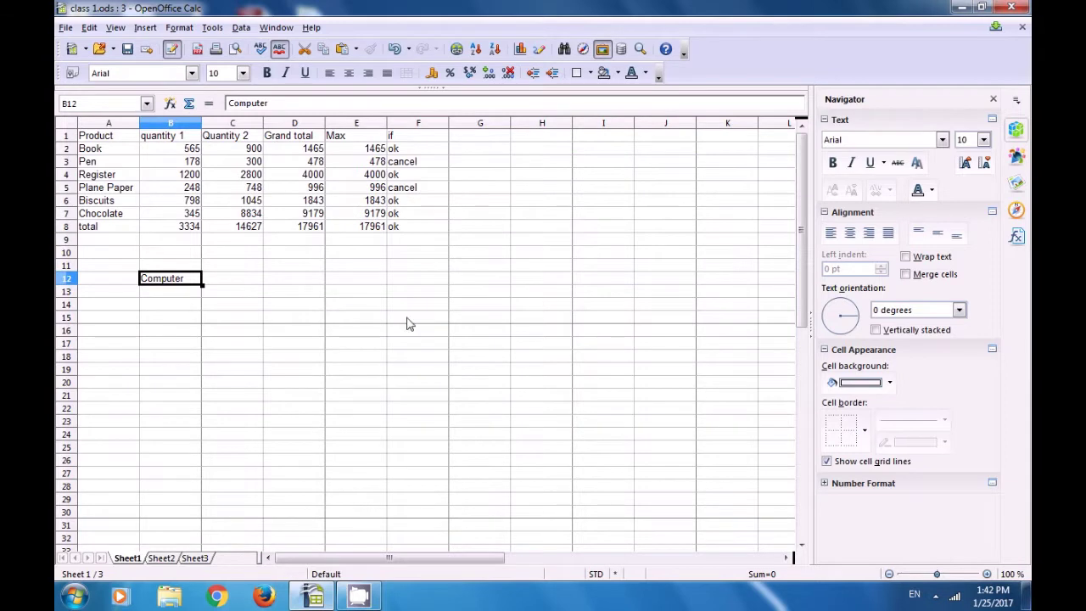
click(219, 307)
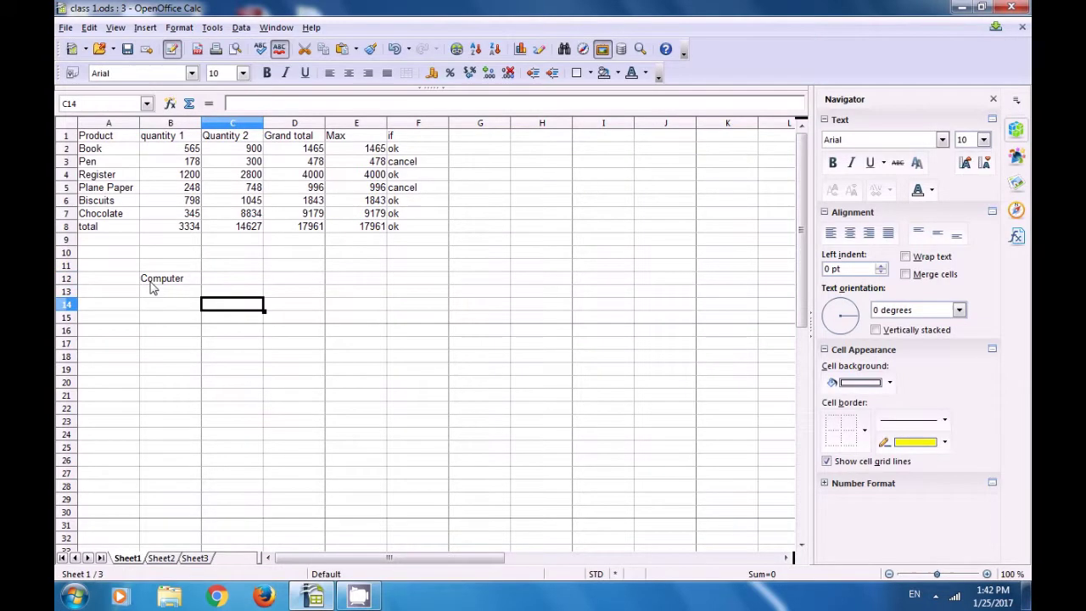
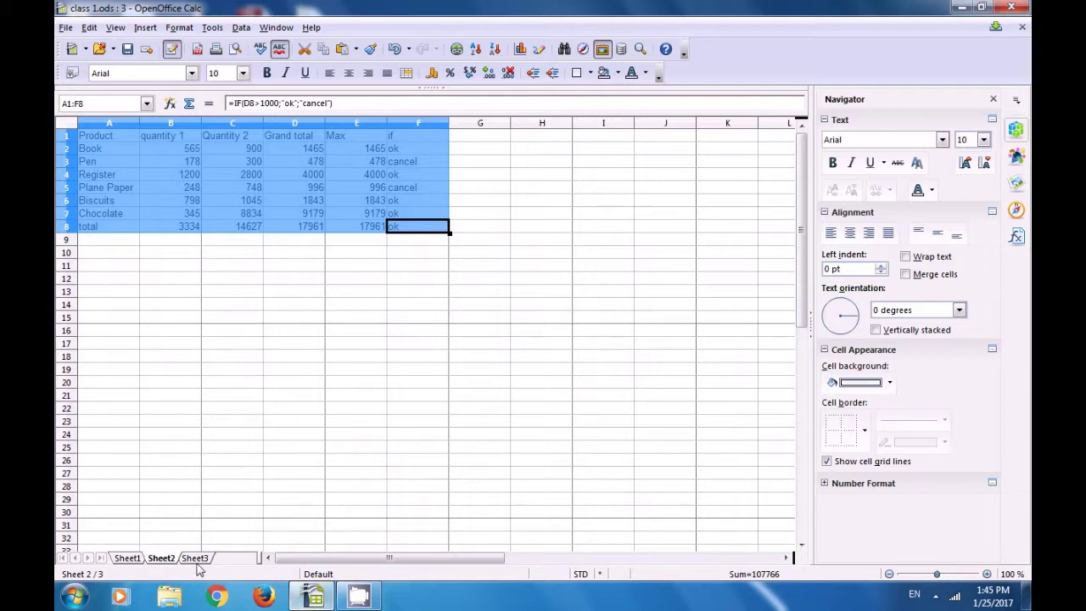
Paste the product table on Sheet1, then clear the misplaced copy from F8:K15.
click(127, 558)
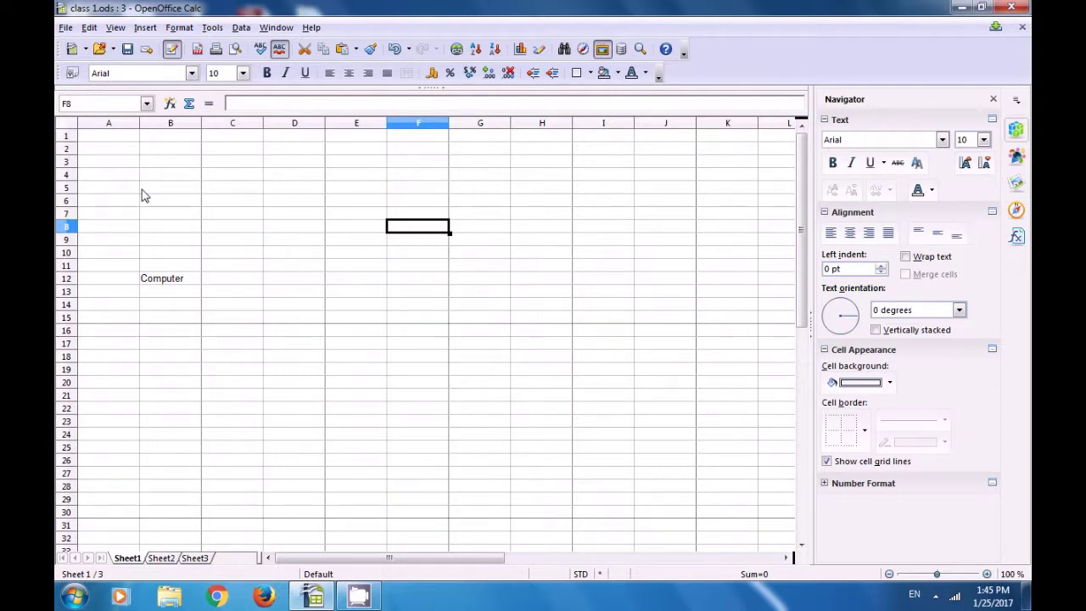
key(ctrl+v)
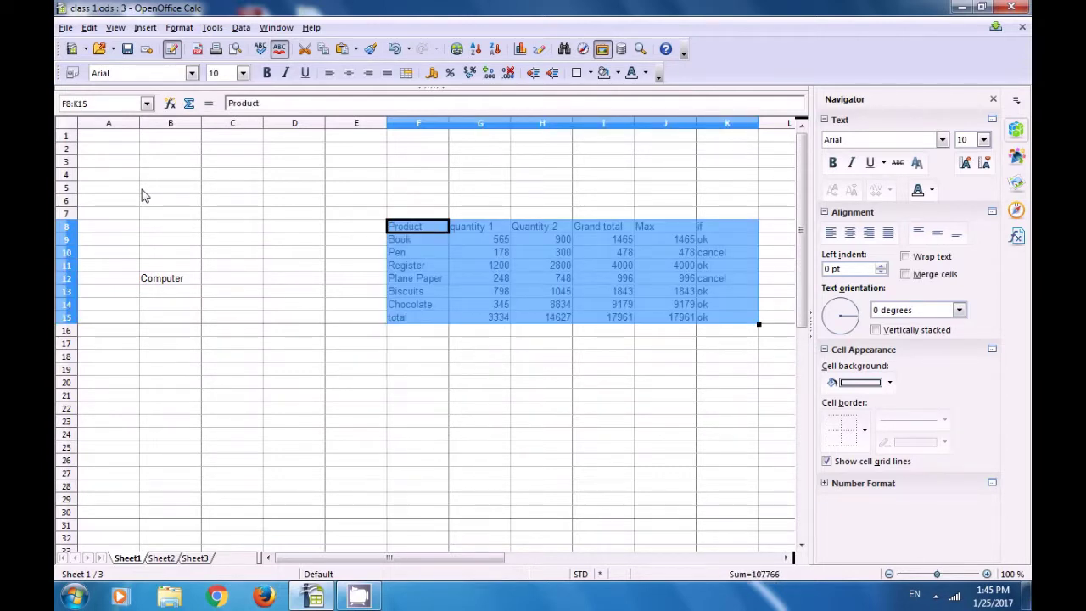
click(570, 408)
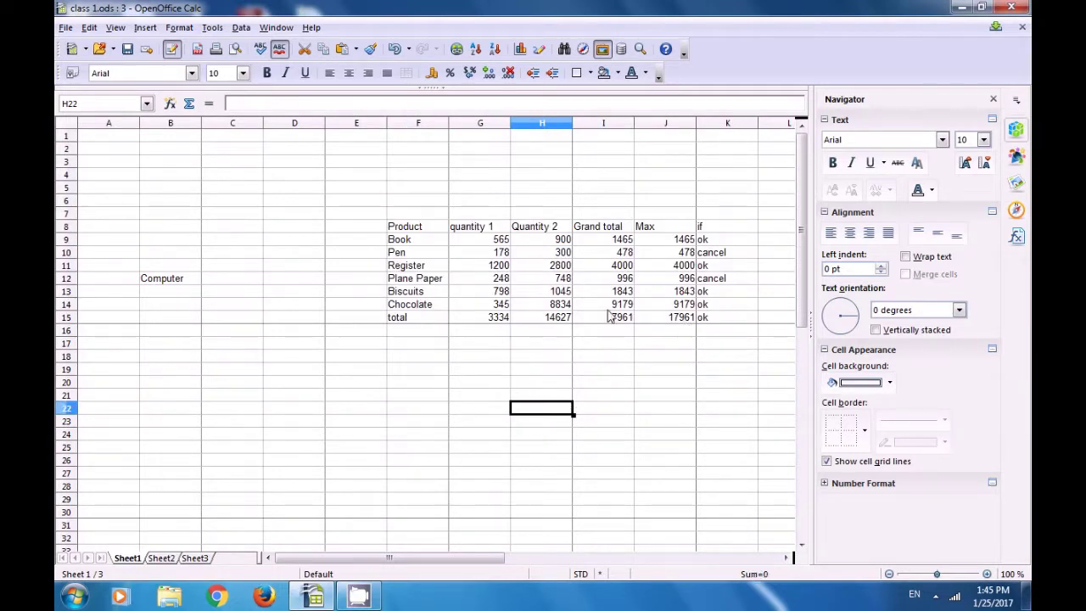
drag(402, 230, 710, 319)
key(ctrl+c)
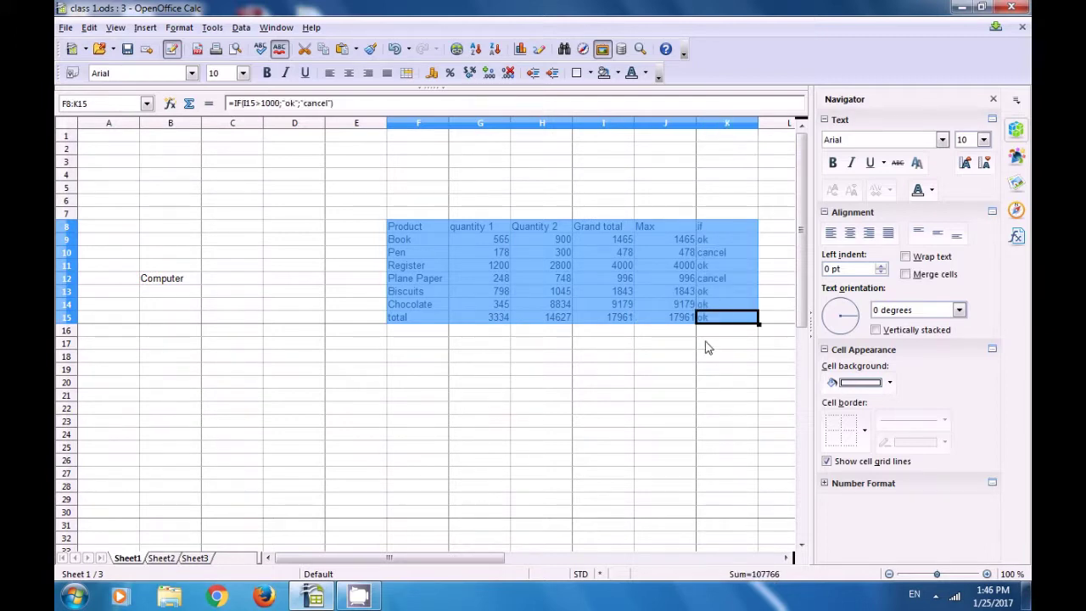
key(Delete)
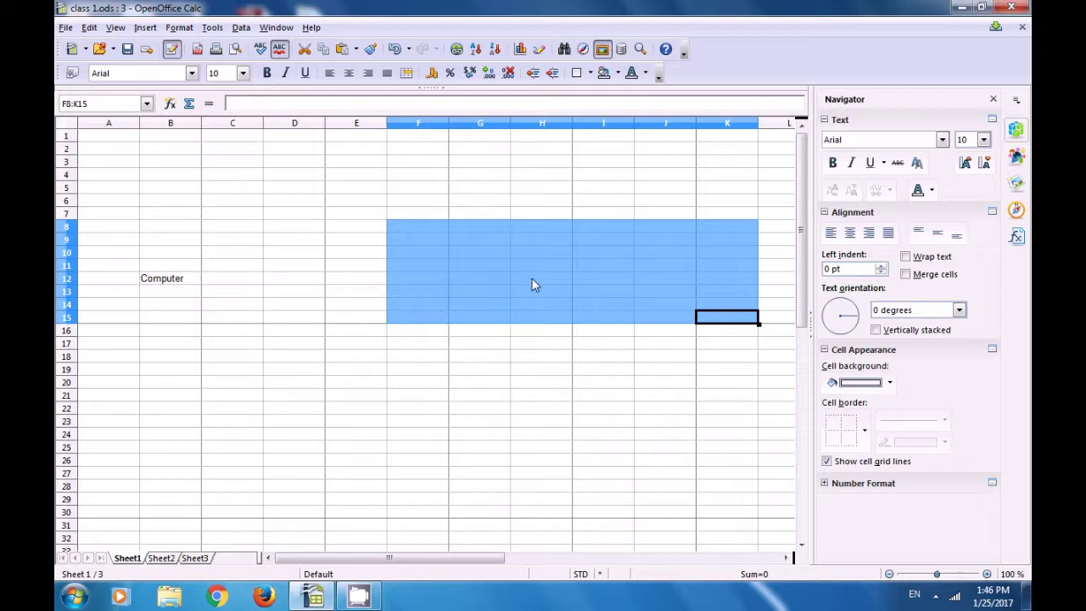
Paste the product table into Sheet1 starting at A1 so it fills A1:F8.
click(108, 141)
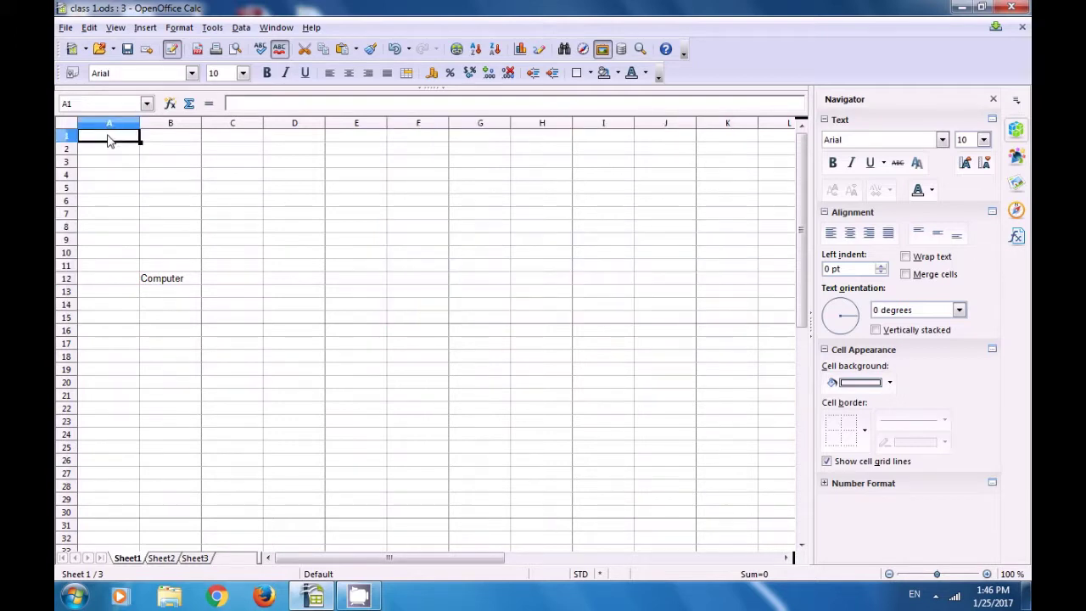
key(ctrl+v)
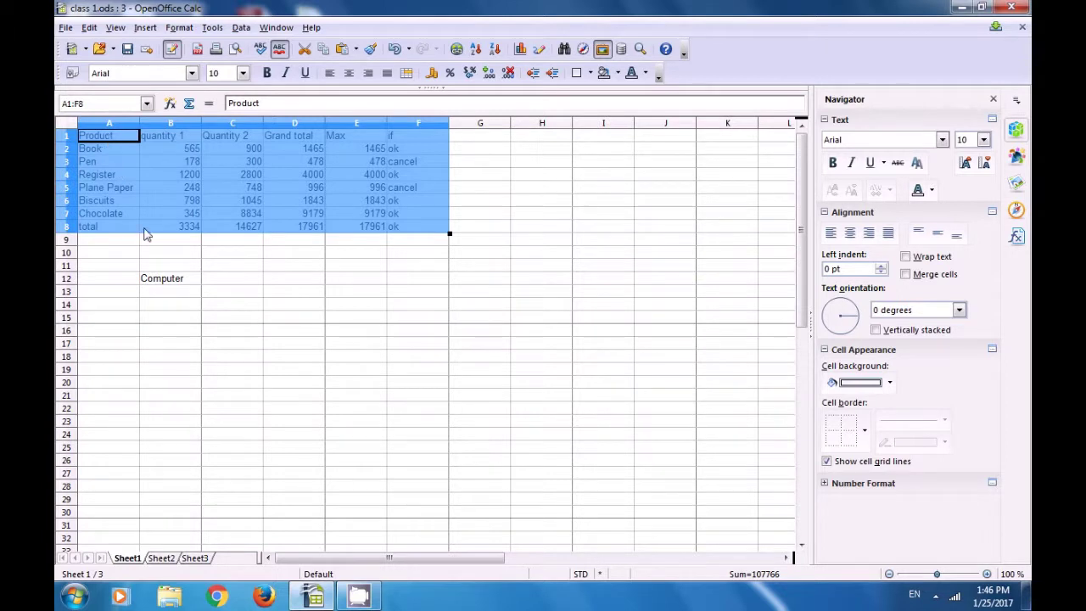
click(247, 291)
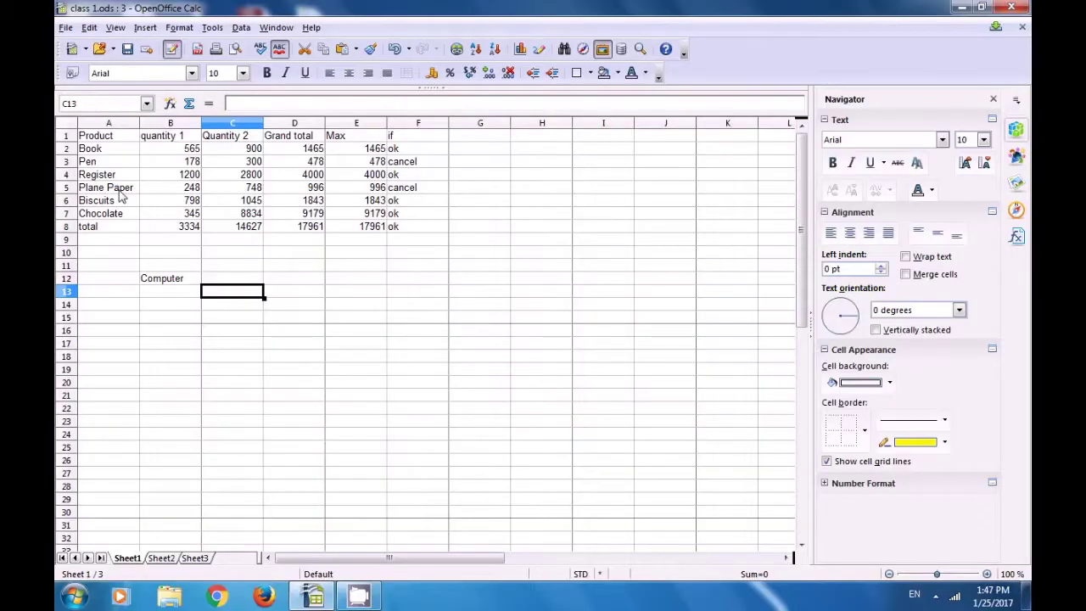
Fill the product table A1:F8 on Sheet1 with a yellow background.
click(95, 139)
drag(96, 153, 419, 227)
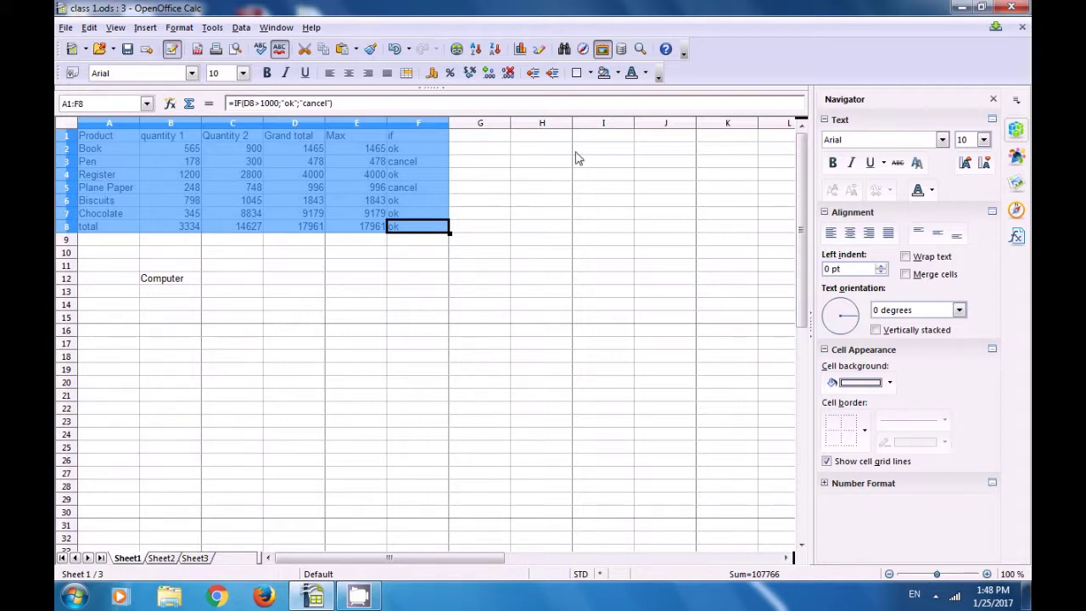
click(607, 76)
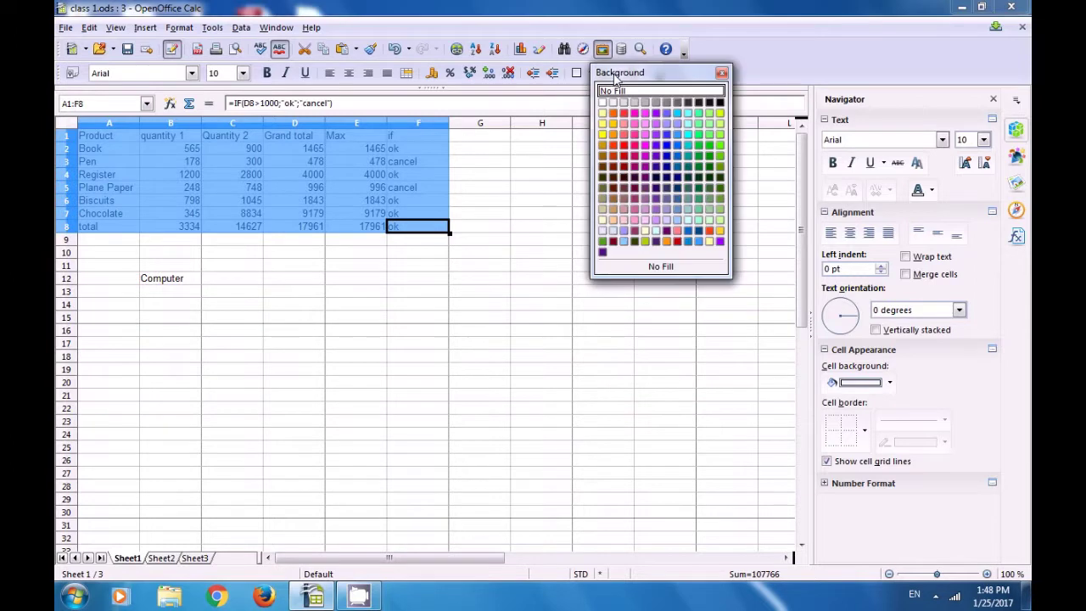
click(602, 134)
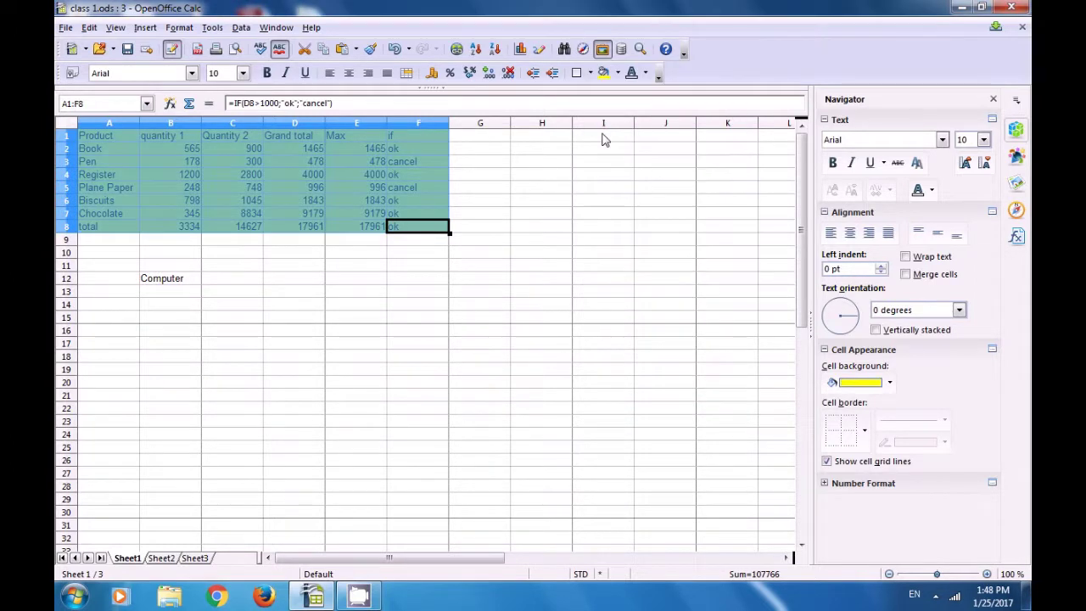
click(315, 267)
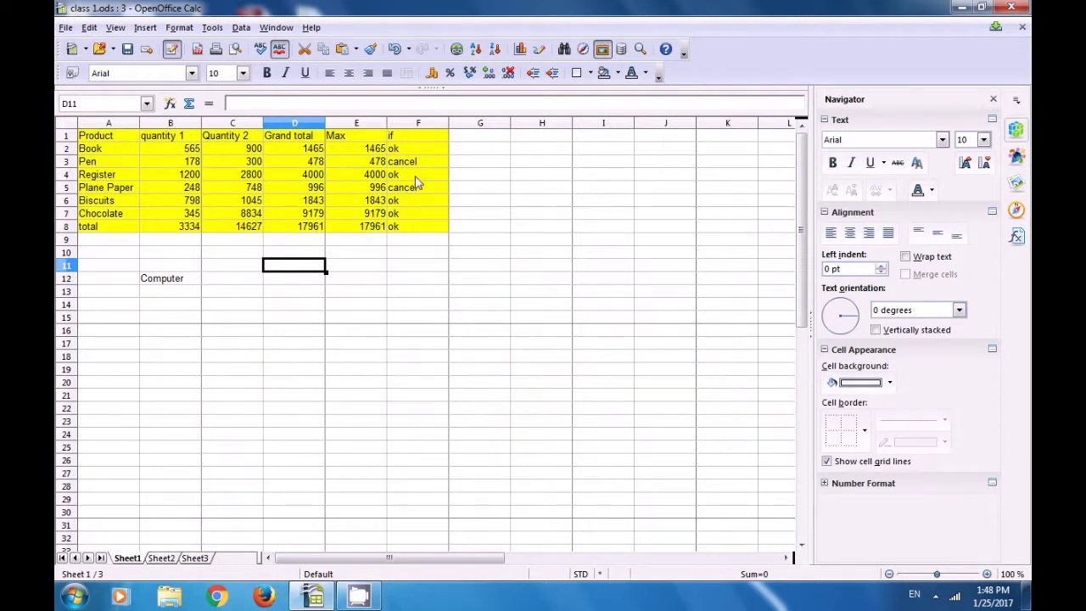
click(97, 282)
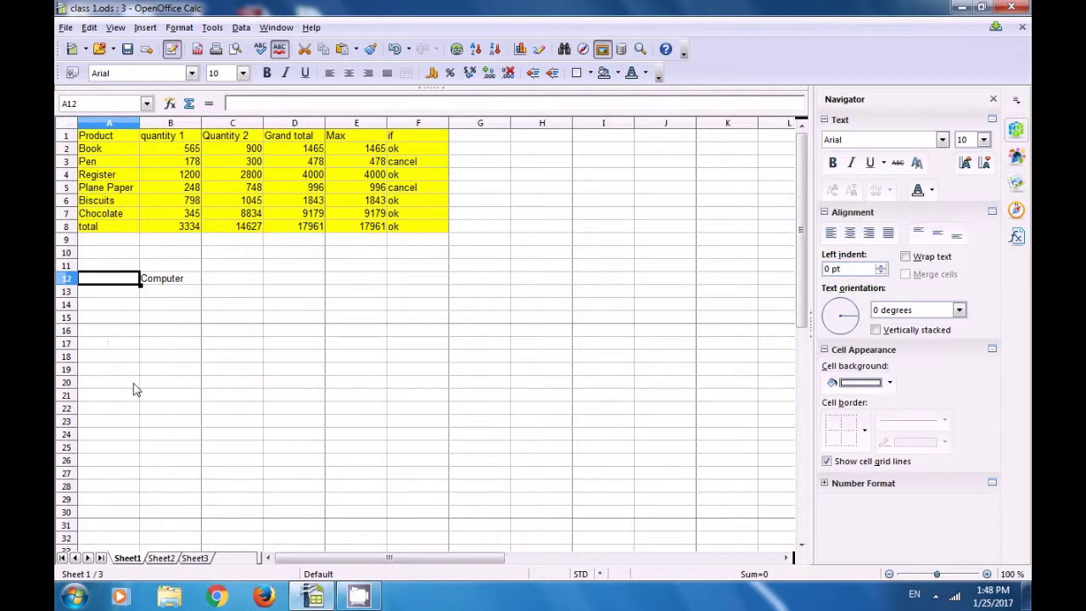
Use Clone Formatting to copy the yellow fill onto Sheet2's product table.
click(165, 559)
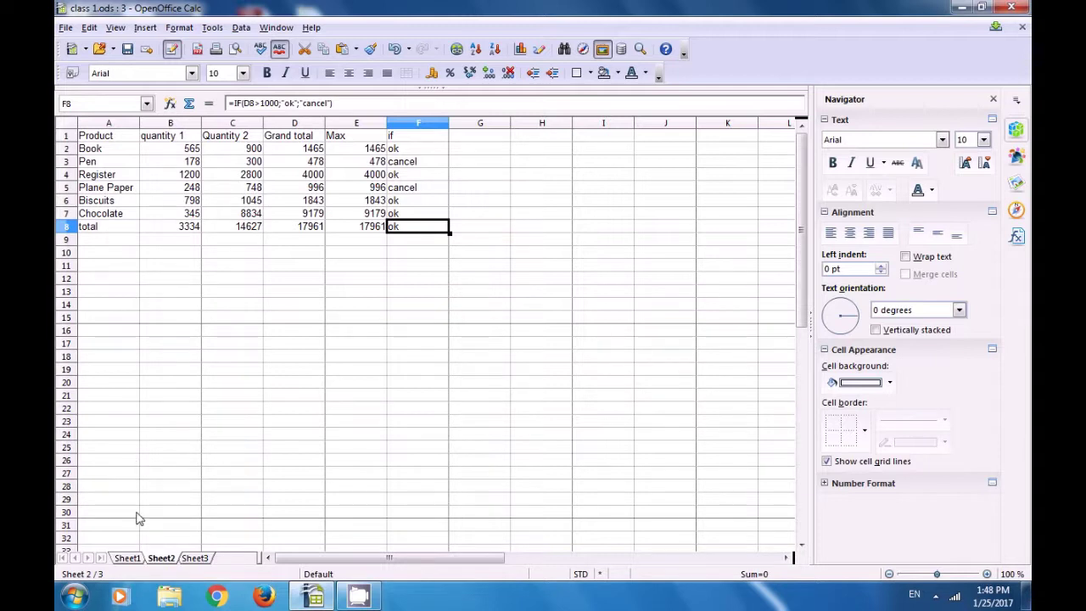
click(135, 558)
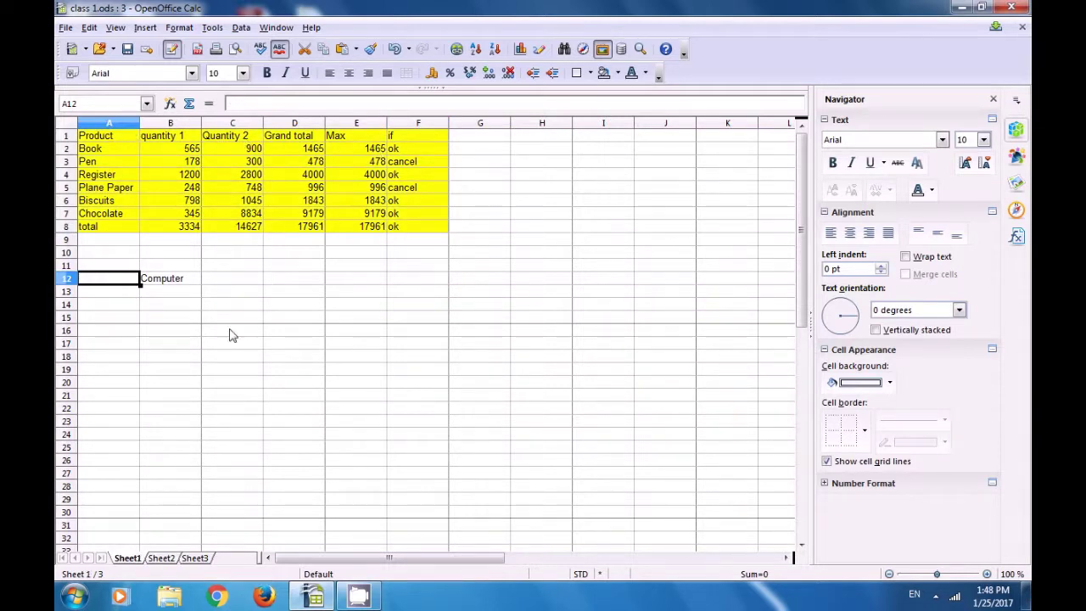
drag(95, 136, 417, 232)
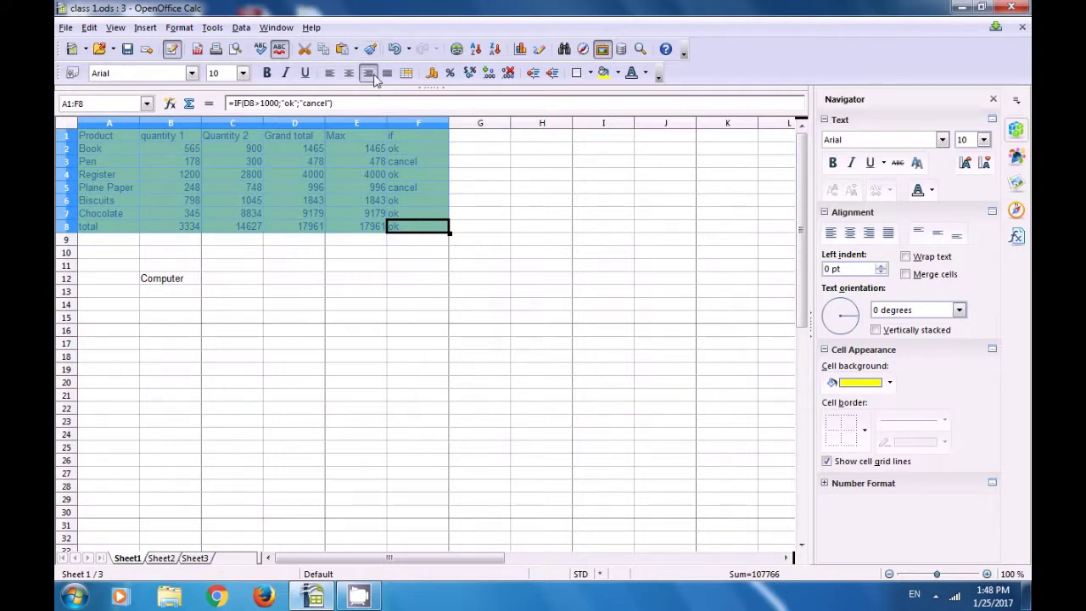
click(371, 50)
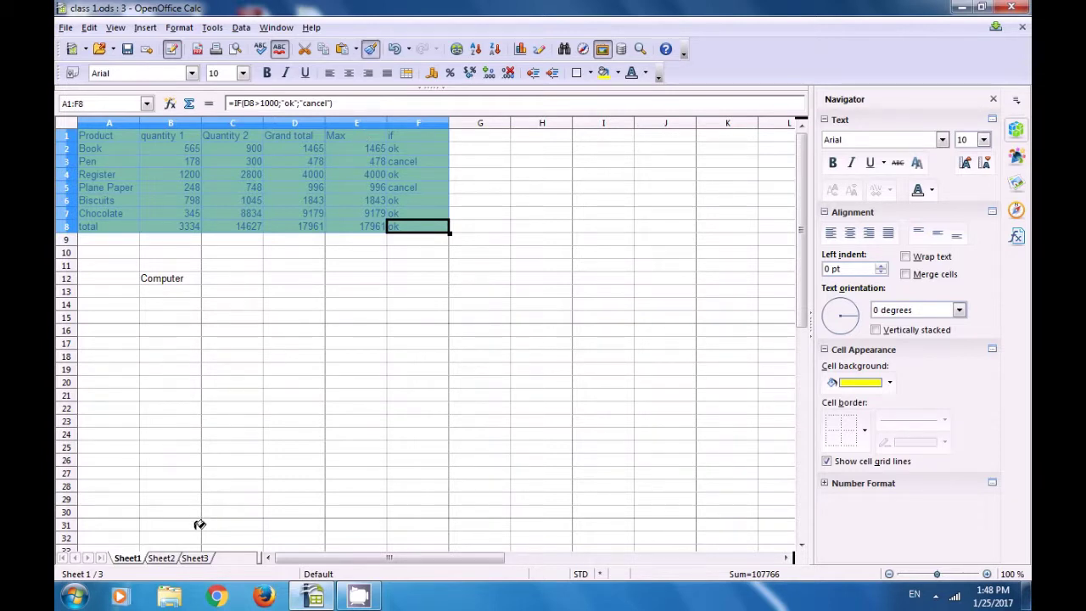
click(171, 562)
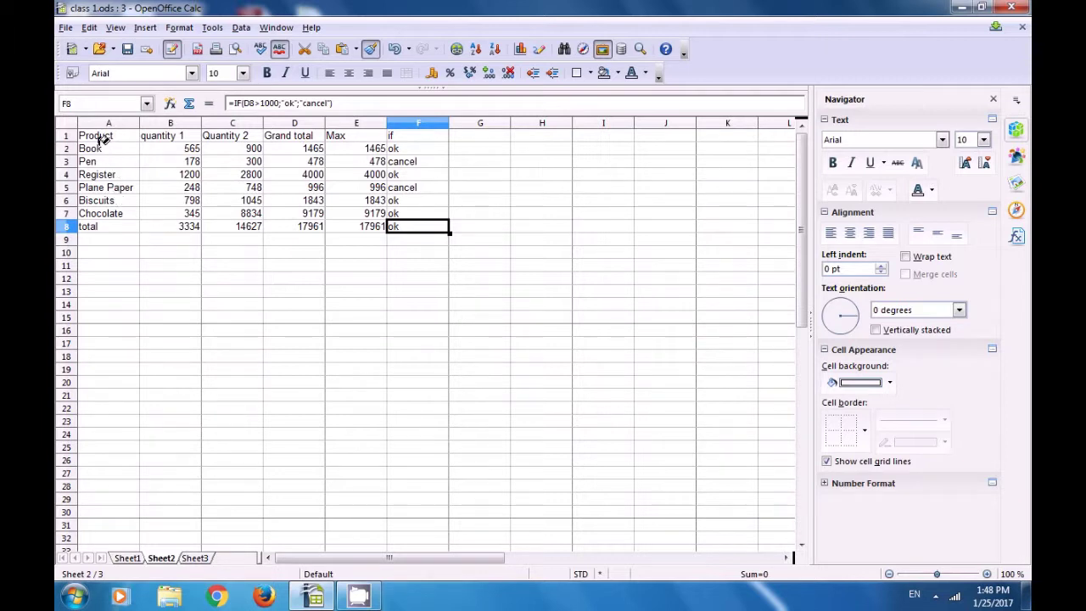
drag(96, 134, 408, 226)
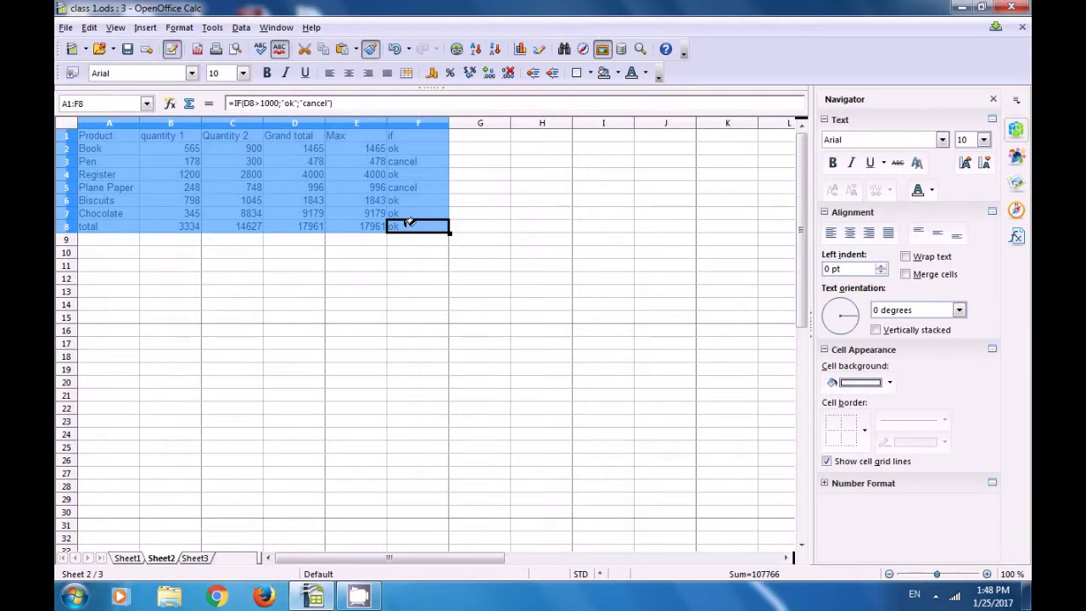
click(394, 292)
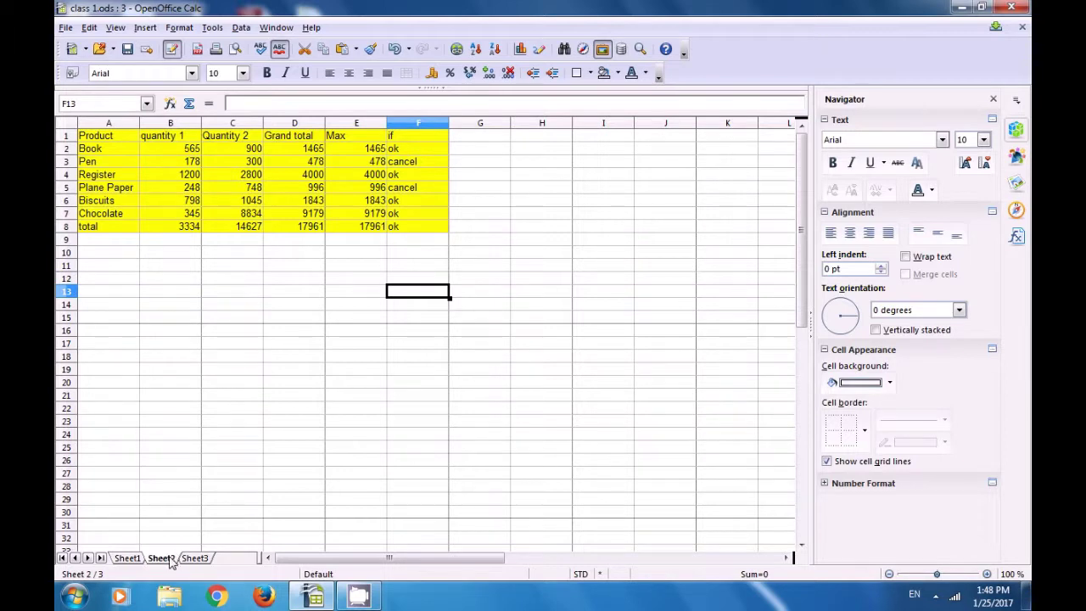
click(127, 558)
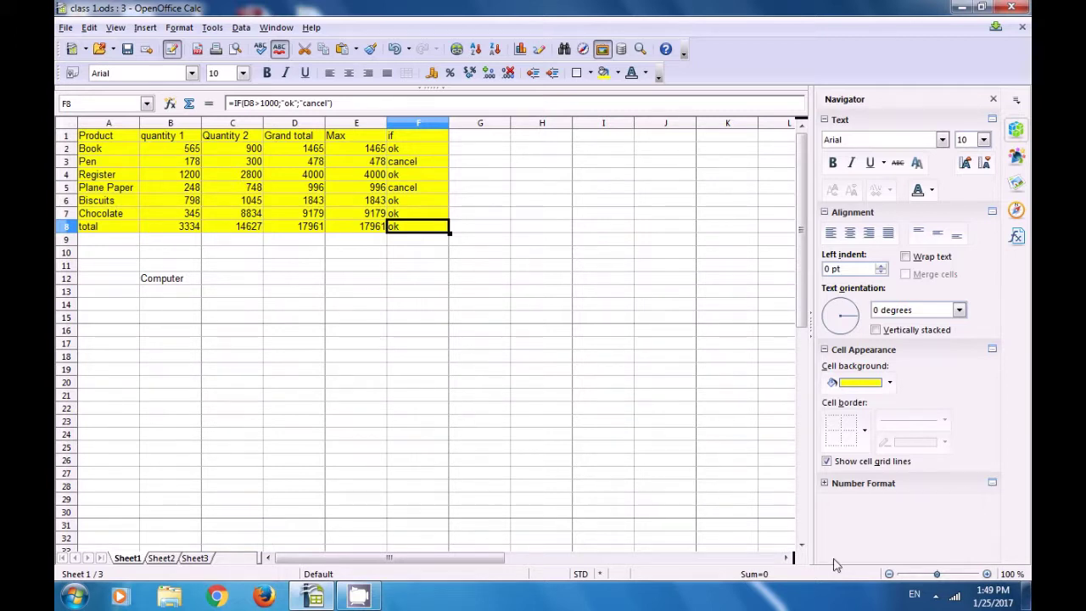
Return to Calc and view Sheet2 with its yellow product table A1:F8.
click(936, 594)
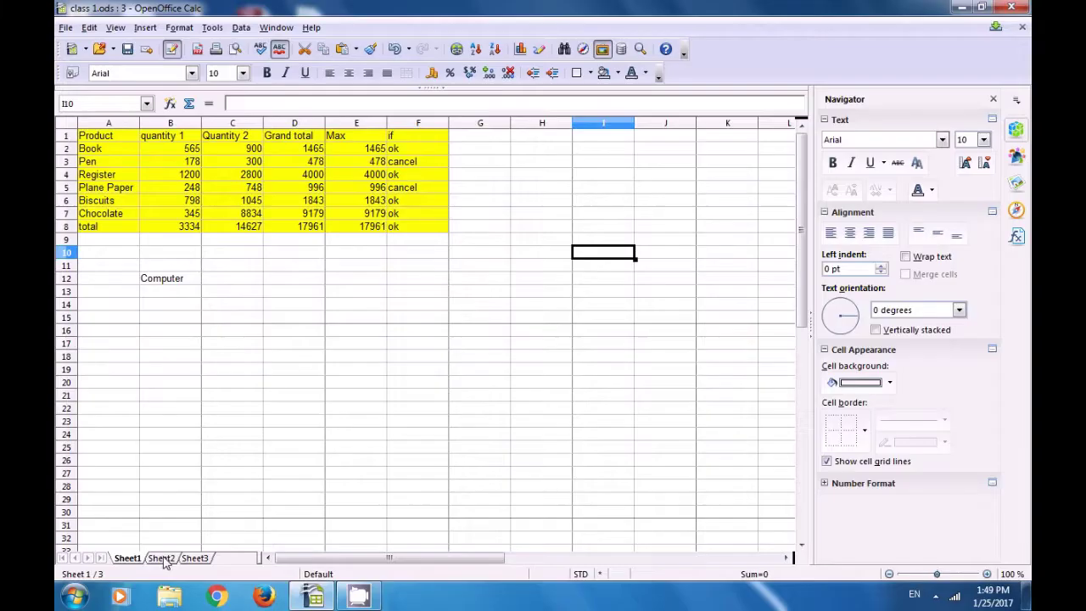
key(Left)
key(Left)
key(Down)
key(Down)
key(Down)
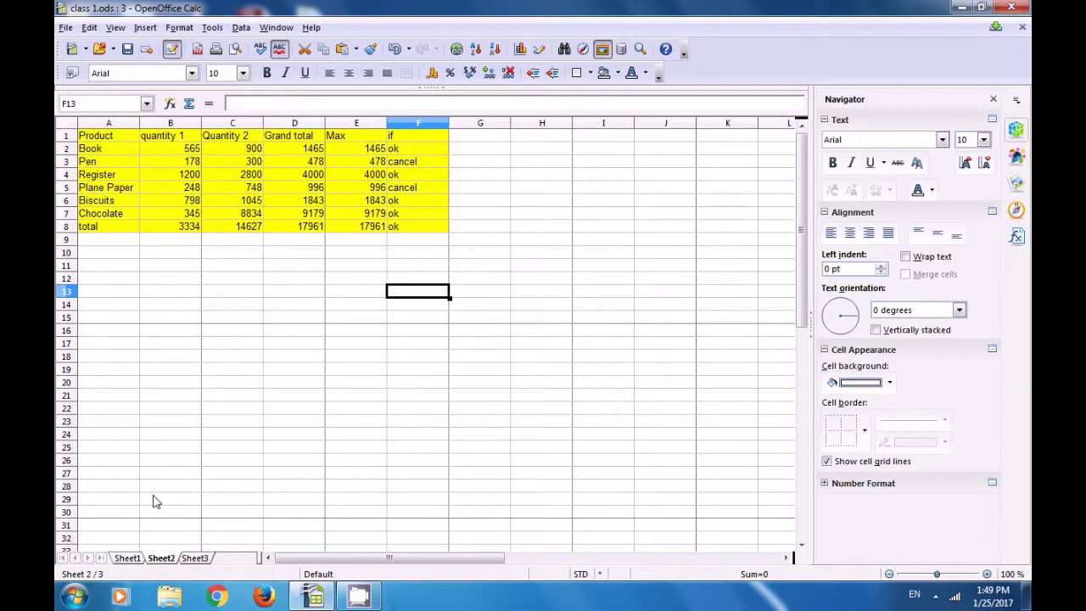
Undo the yellow formatting on the Sheet2 and Sheet1 product tables.
click(128, 558)
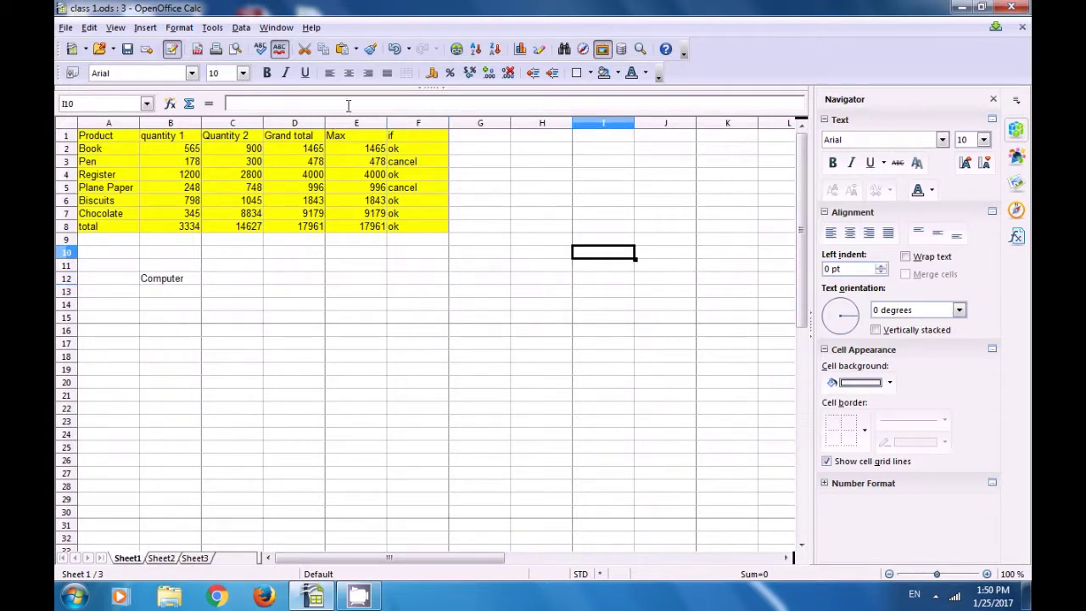
click(394, 51)
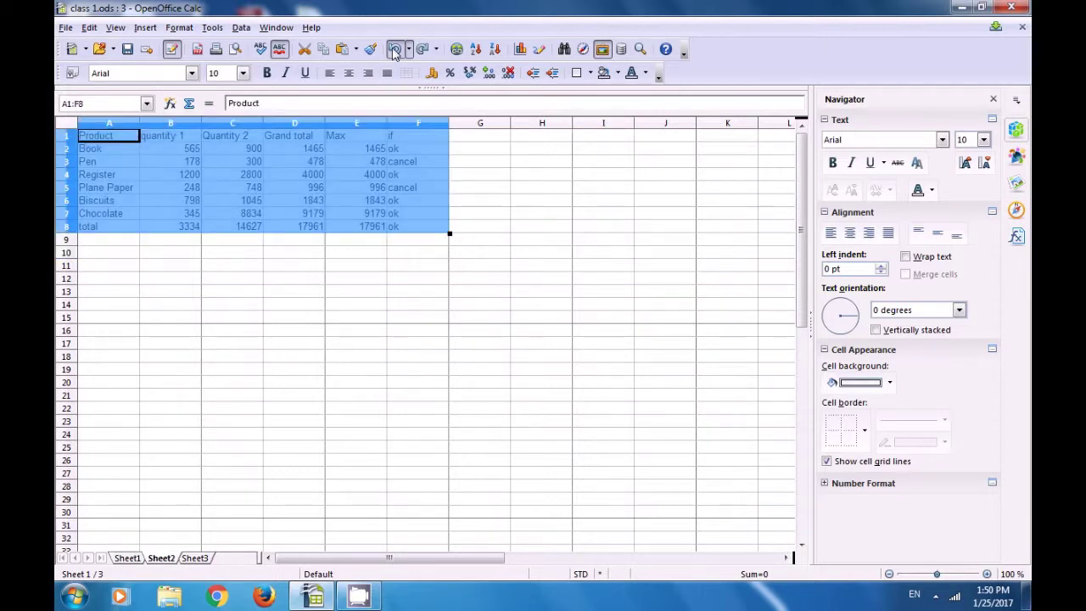
click(297, 318)
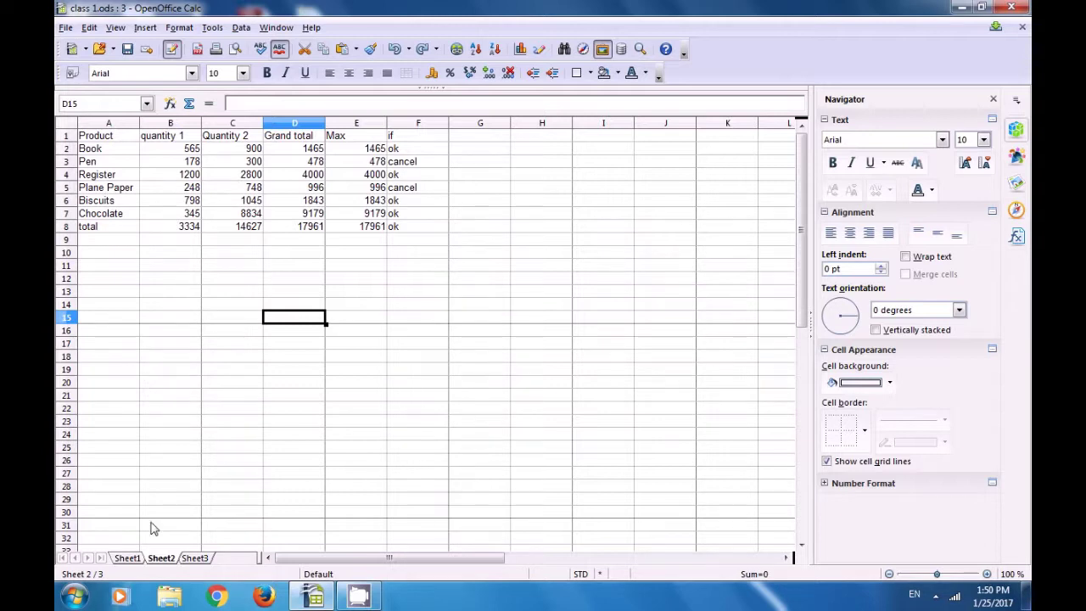
click(132, 558)
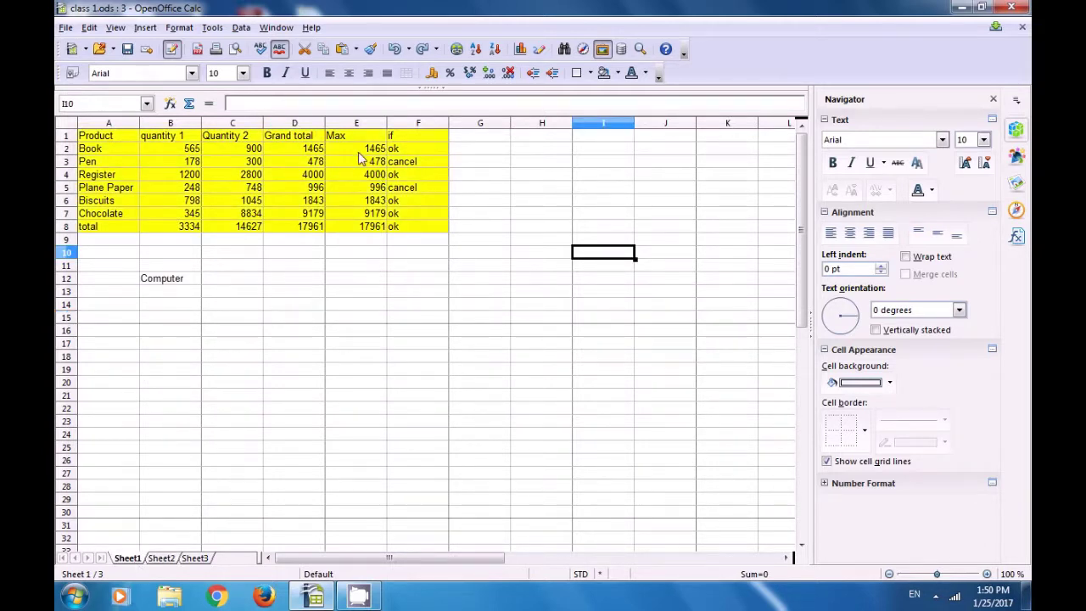
click(395, 49)
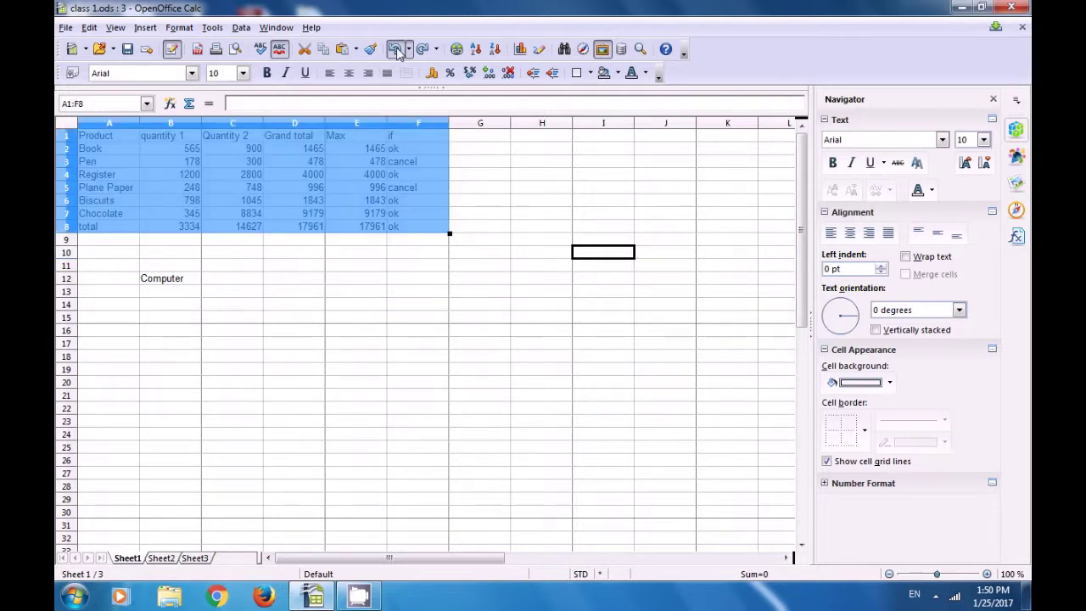
click(299, 371)
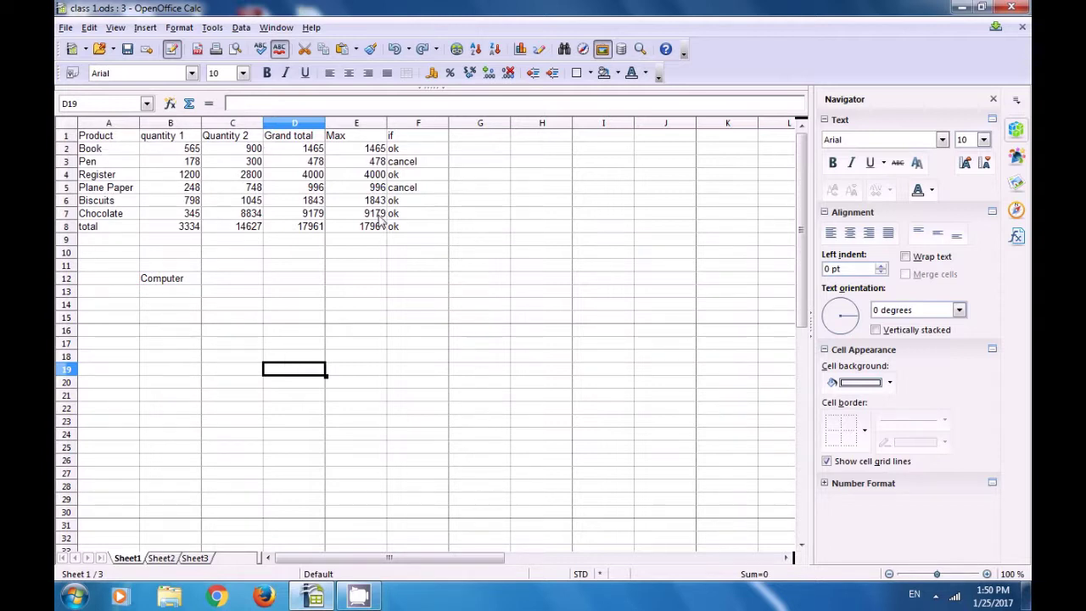
Switch between Sheet1 and Sheet2 to compare the two product tables.
key(ctrl+Page_Down)
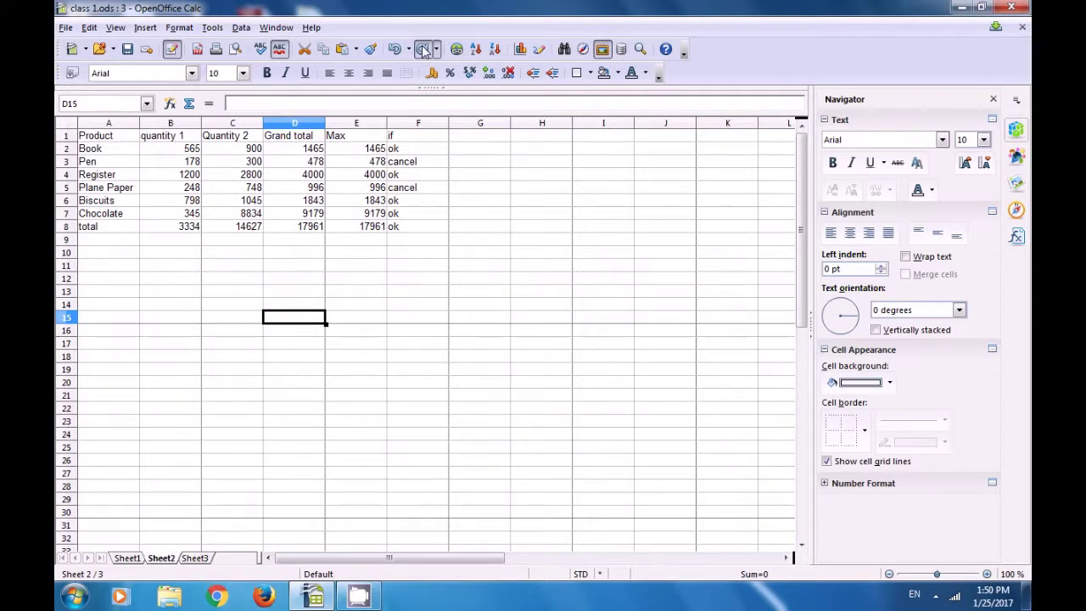
key(ctrl+Page_Up)
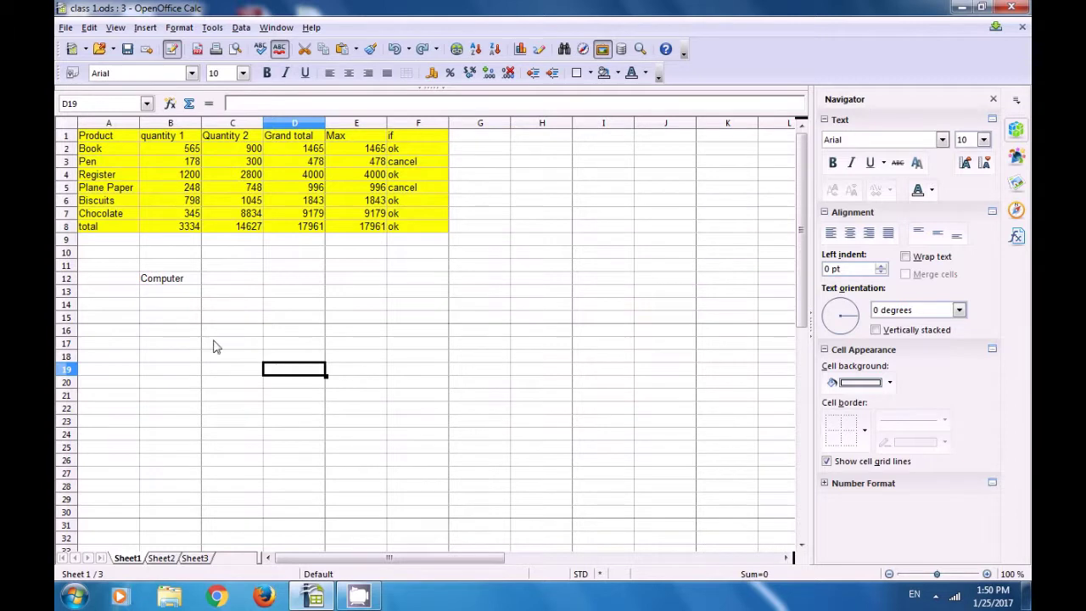
click(161, 557)
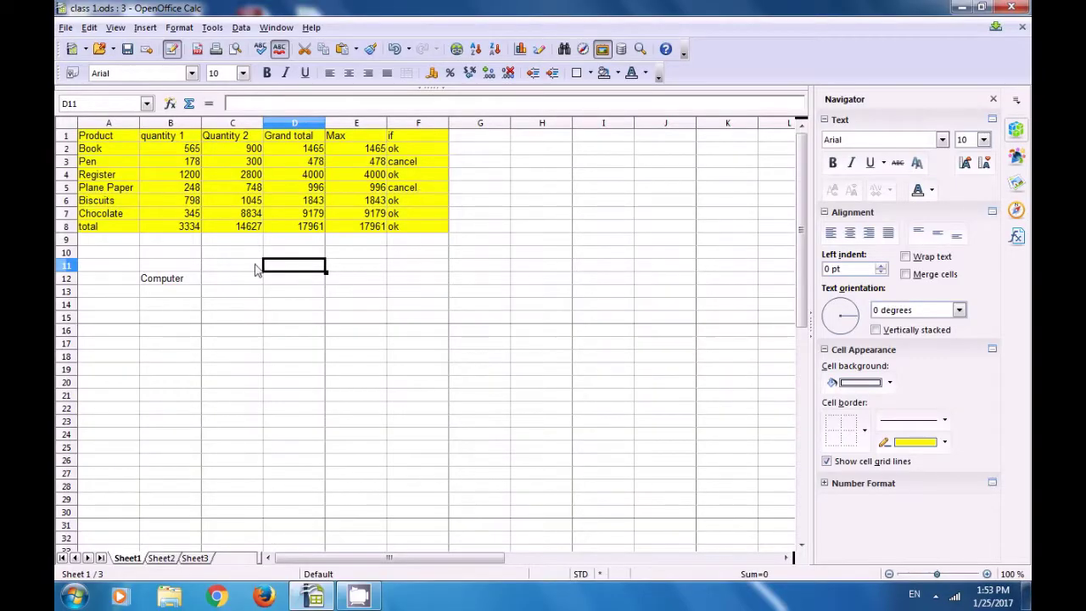
Insert a Document hyperlink in A10 pointing to calc class 1.pdf on the Desktop.
click(109, 256)
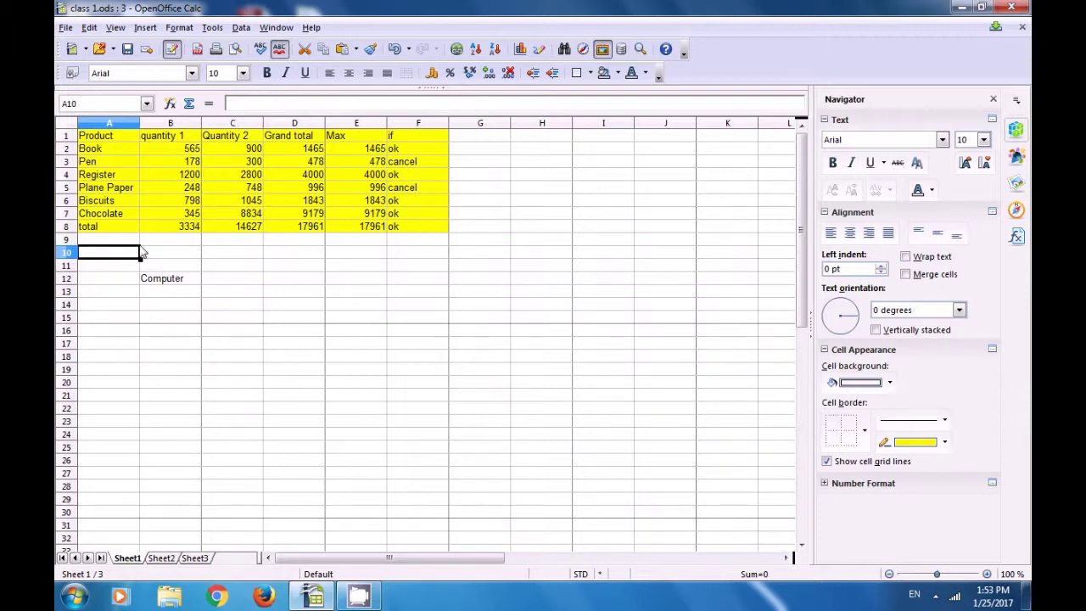
click(457, 49)
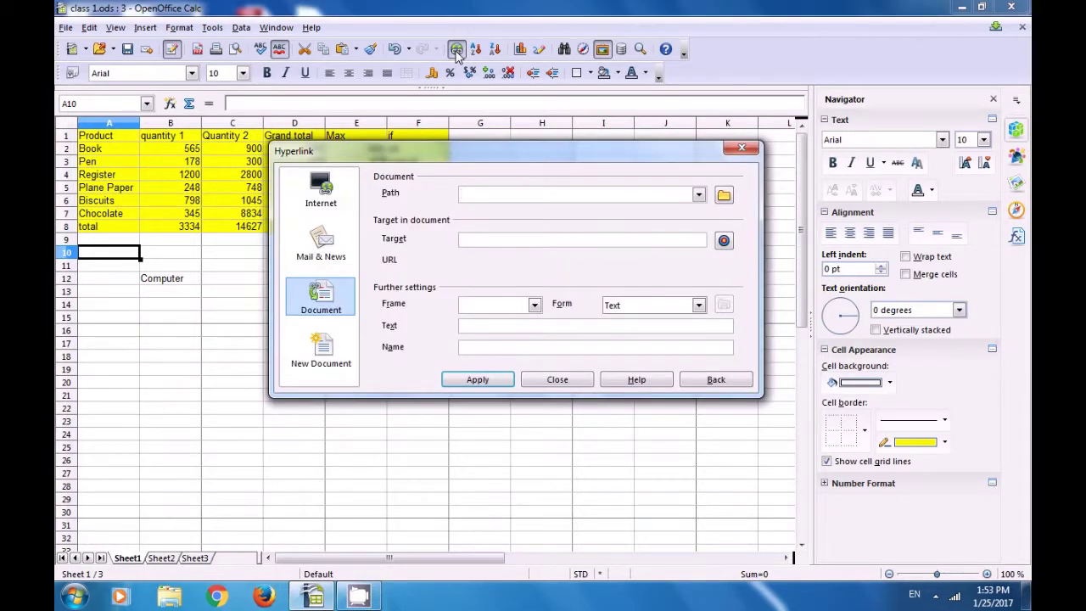
click(336, 303)
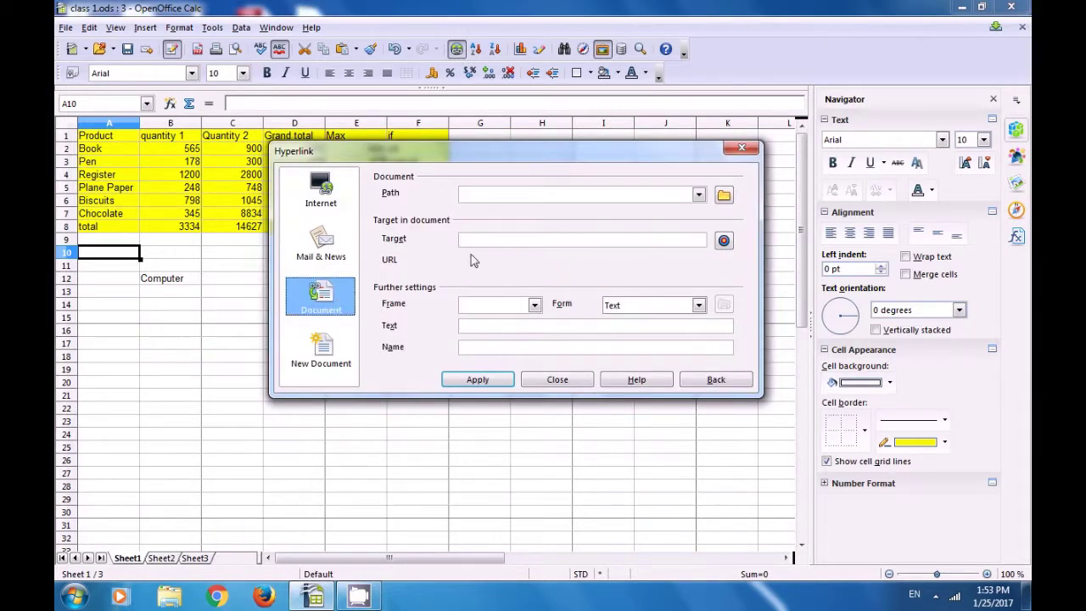
click(723, 195)
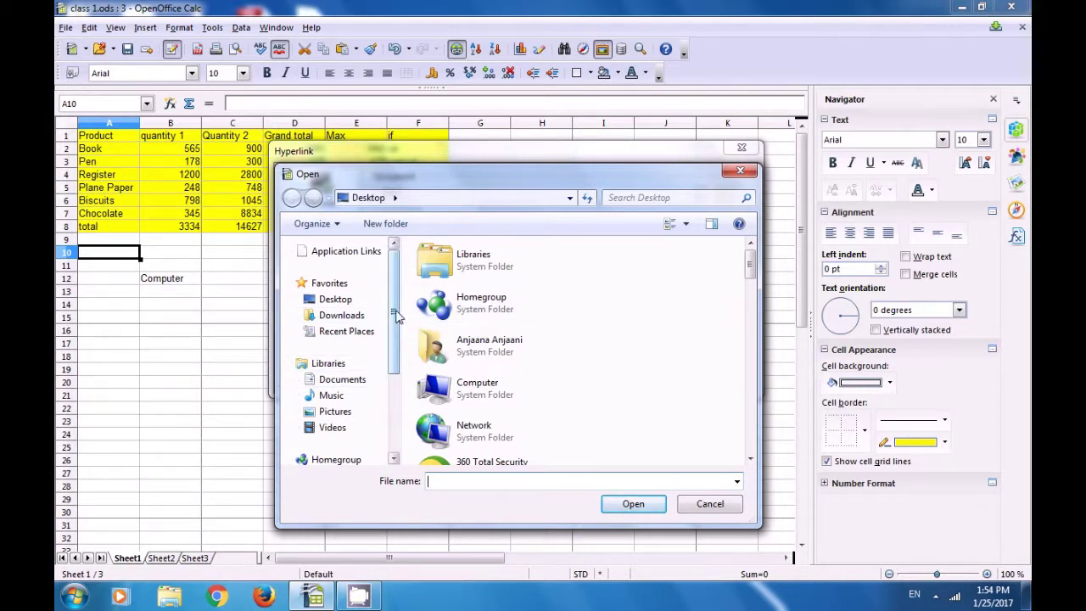
drag(749, 269, 739, 377)
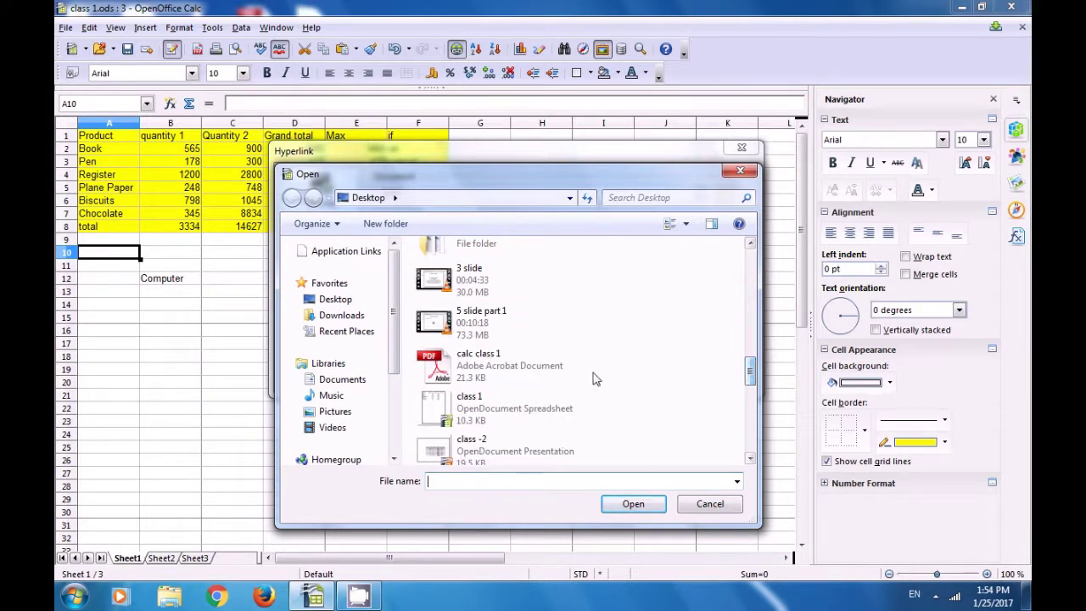
click(492, 373)
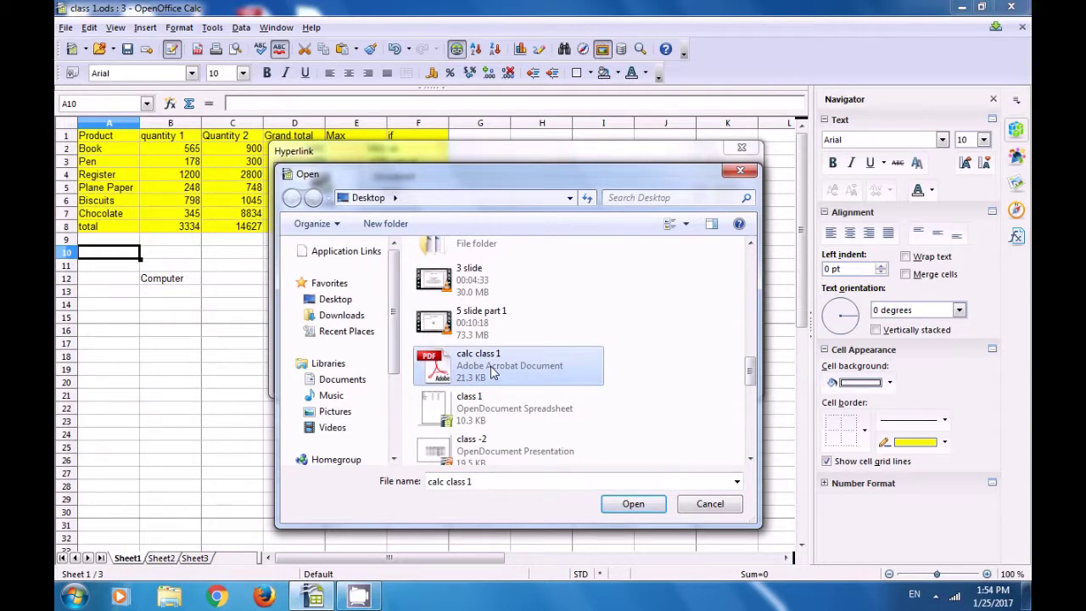
click(637, 507)
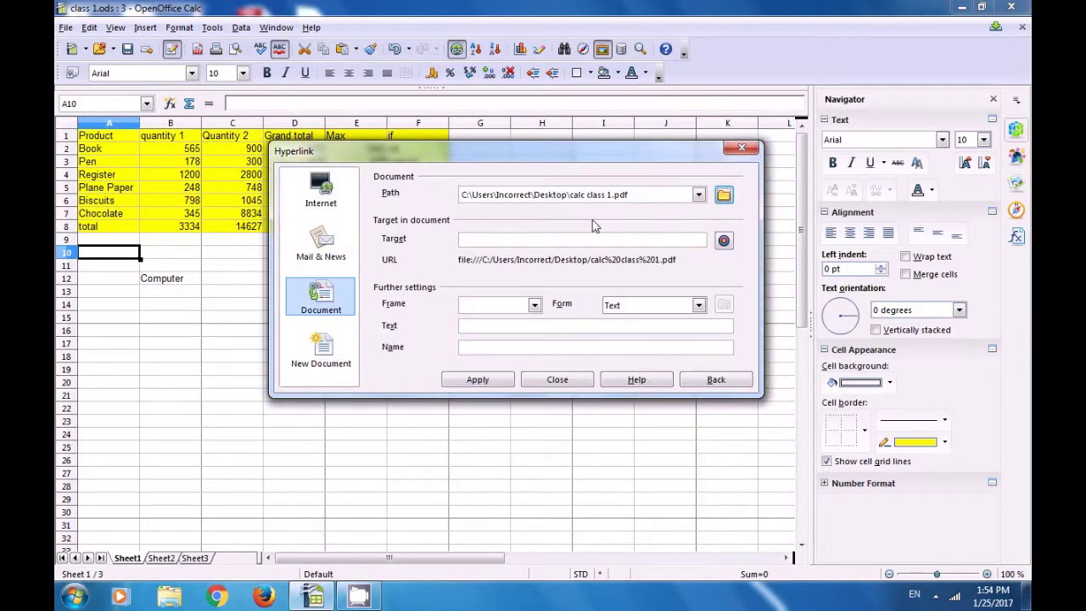
click(483, 380)
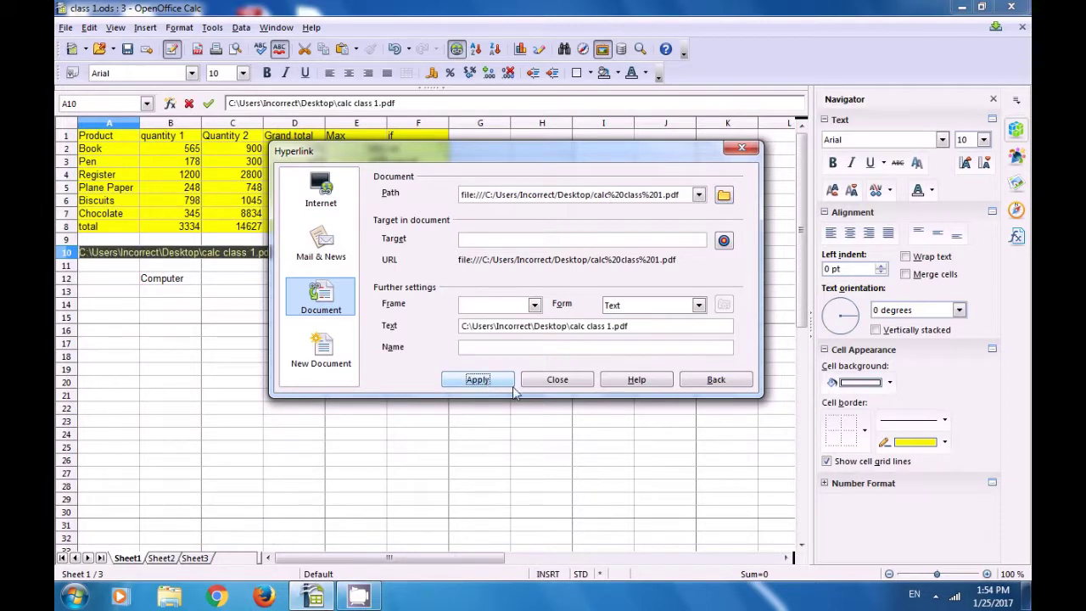
click(557, 382)
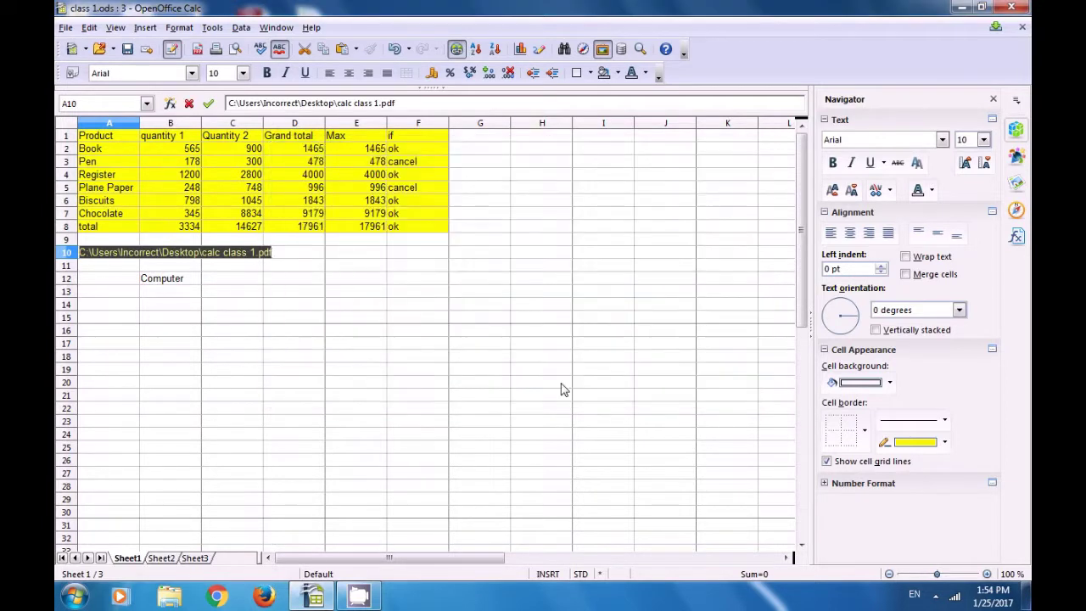
click(358, 322)
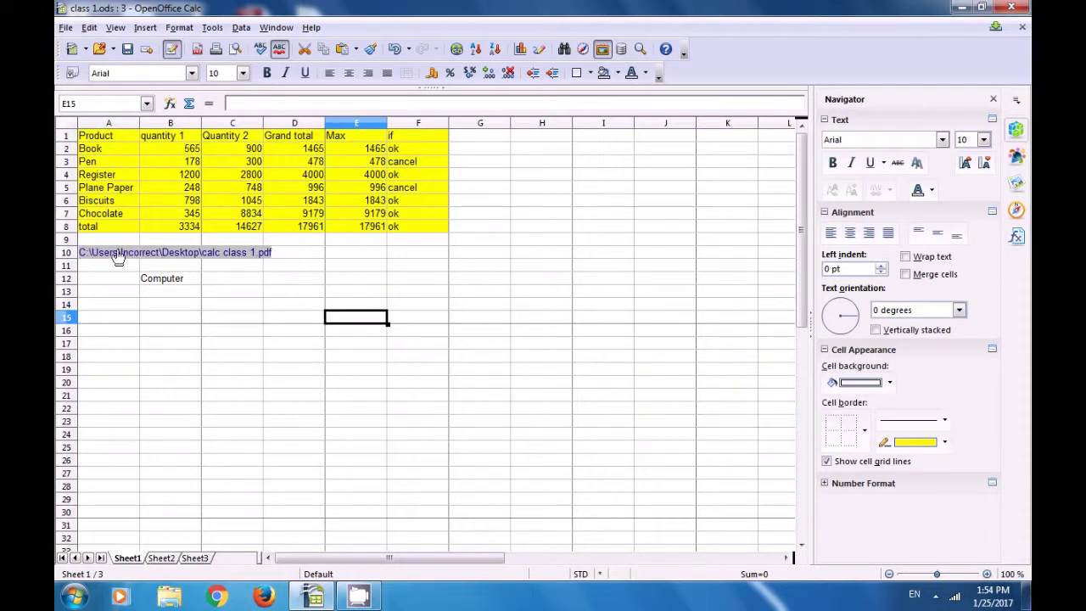
click(121, 287)
click(129, 306)
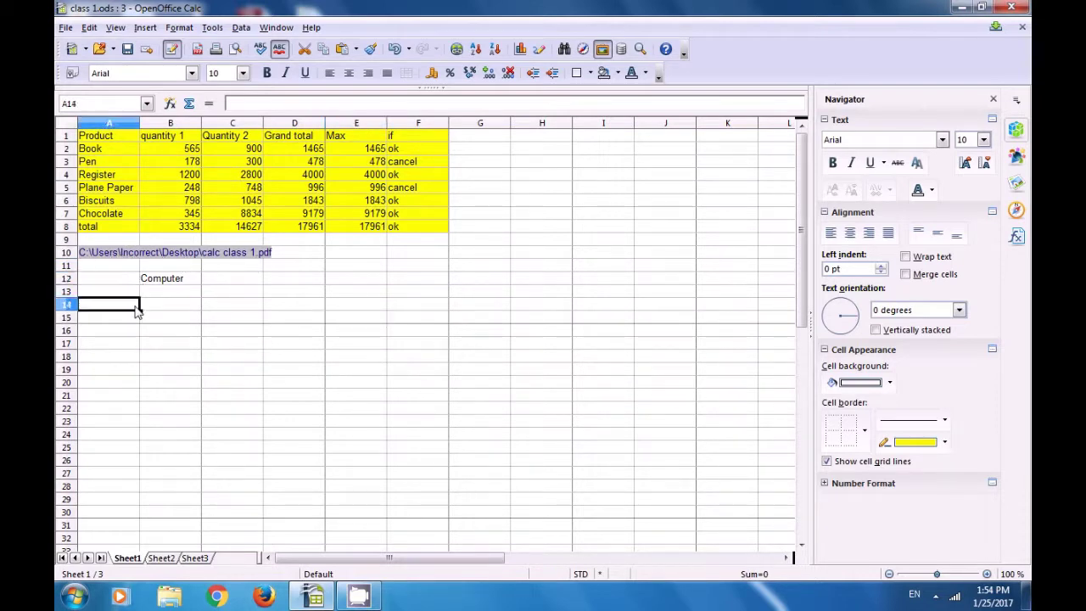
click(123, 255)
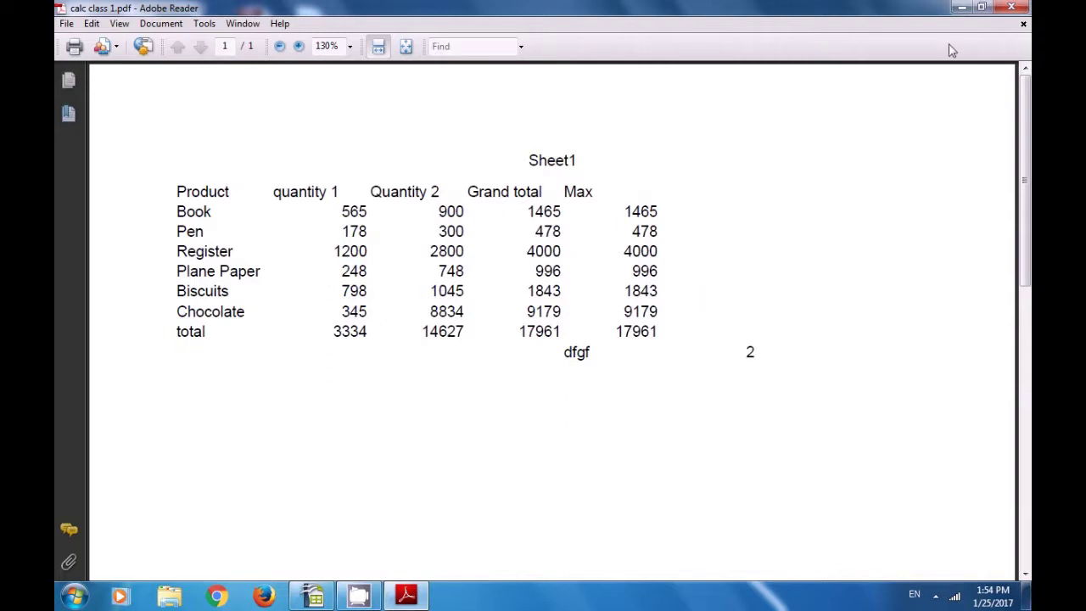
click(1011, 8)
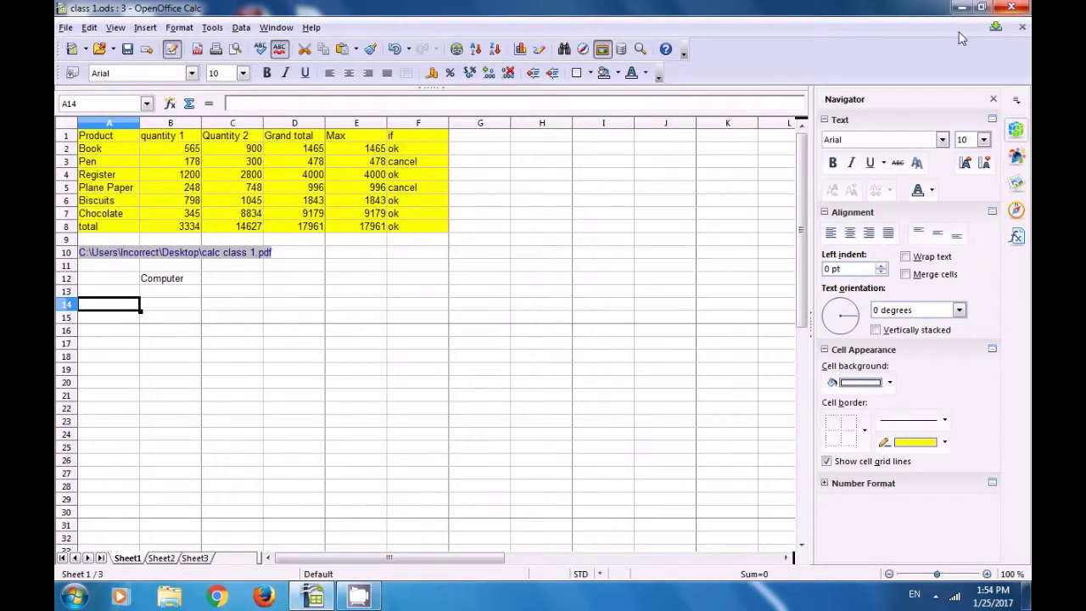
click(458, 304)
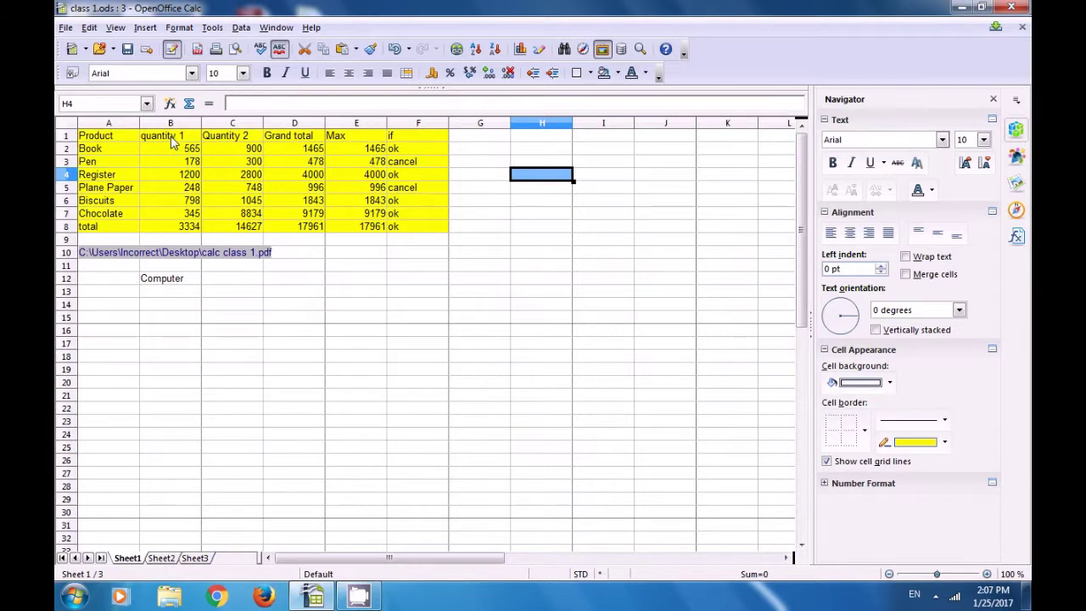
Select the quantity 1 values in column B of the product table.
drag(171, 136, 185, 230)
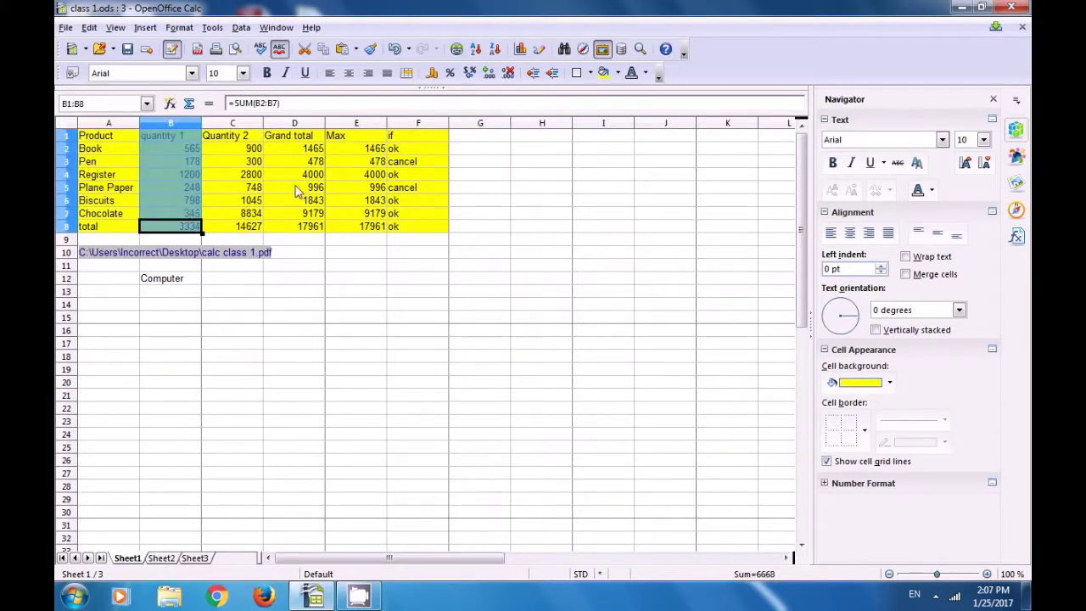
Sort only the quantity 1 cells ascending as the current selection, then select the Quantity 2 values.
click(476, 51)
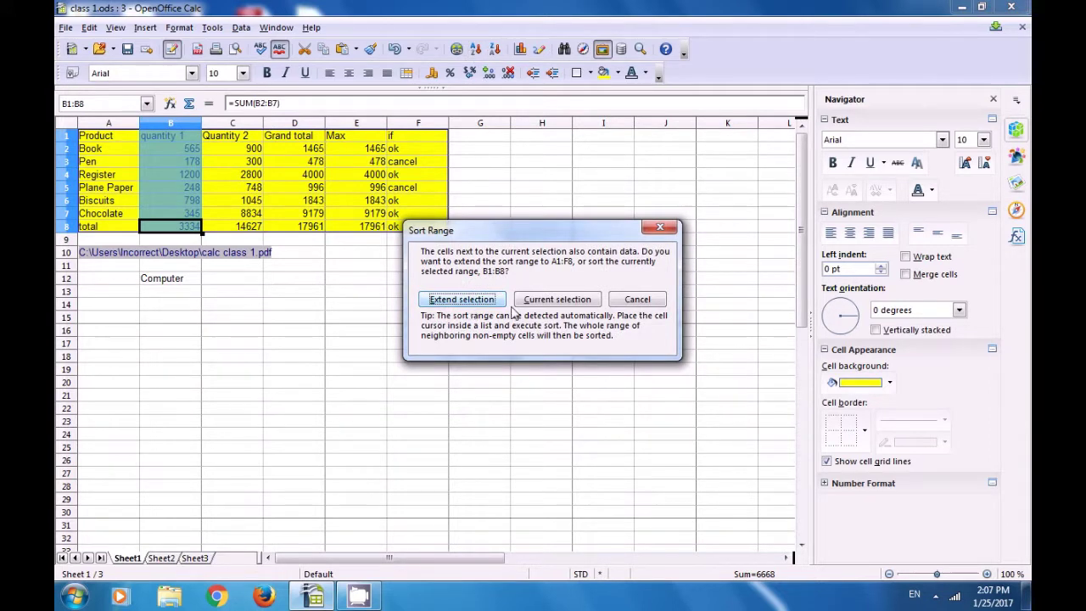
click(557, 300)
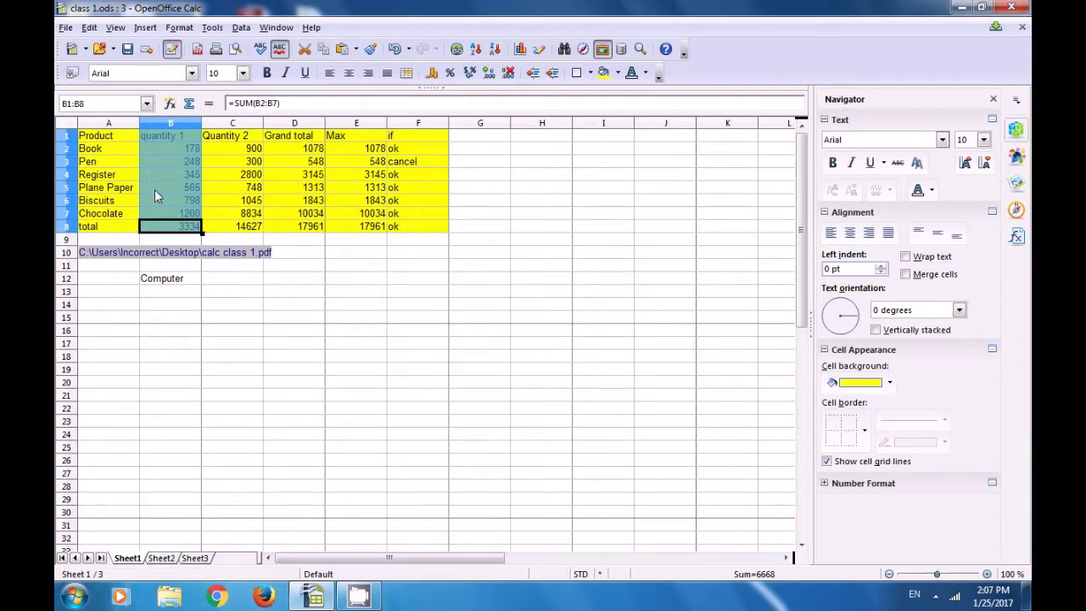
click(209, 268)
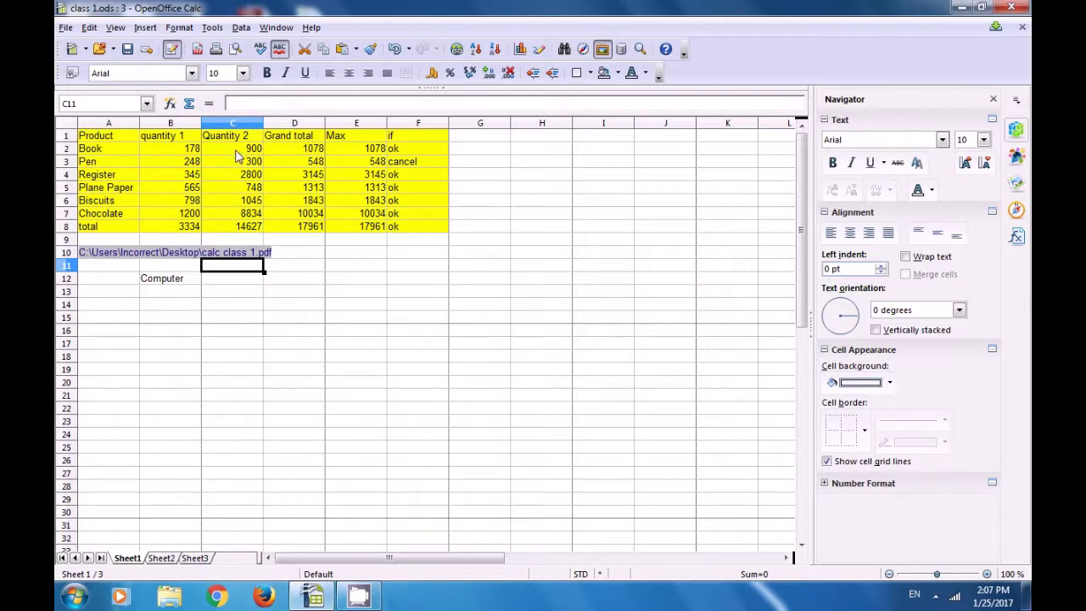
drag(237, 153, 252, 227)
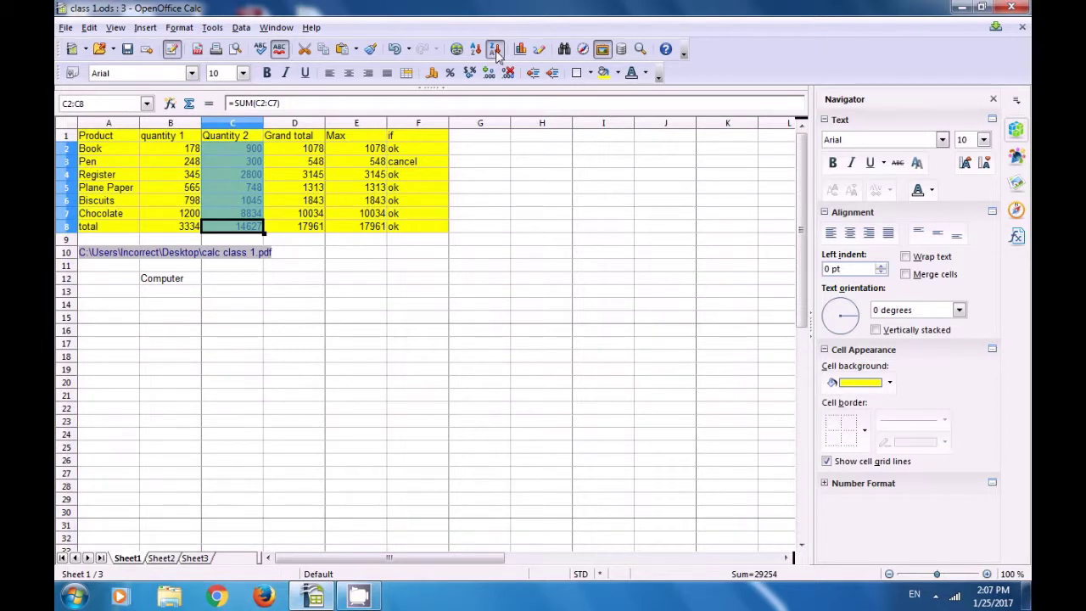
Sort only the selected Quantity 2 cells in descending order.
click(497, 52)
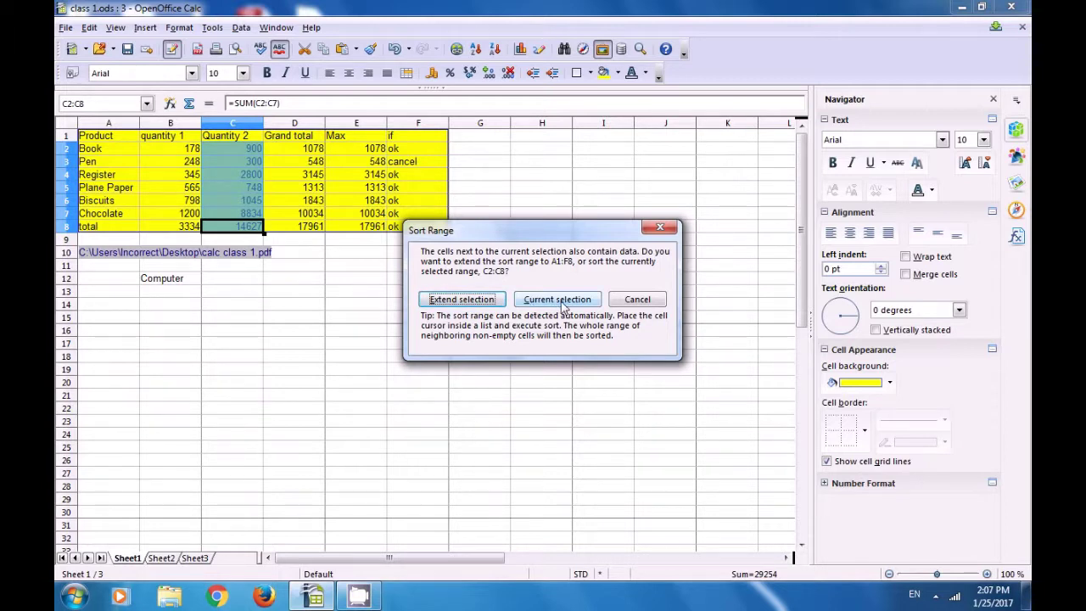
click(561, 301)
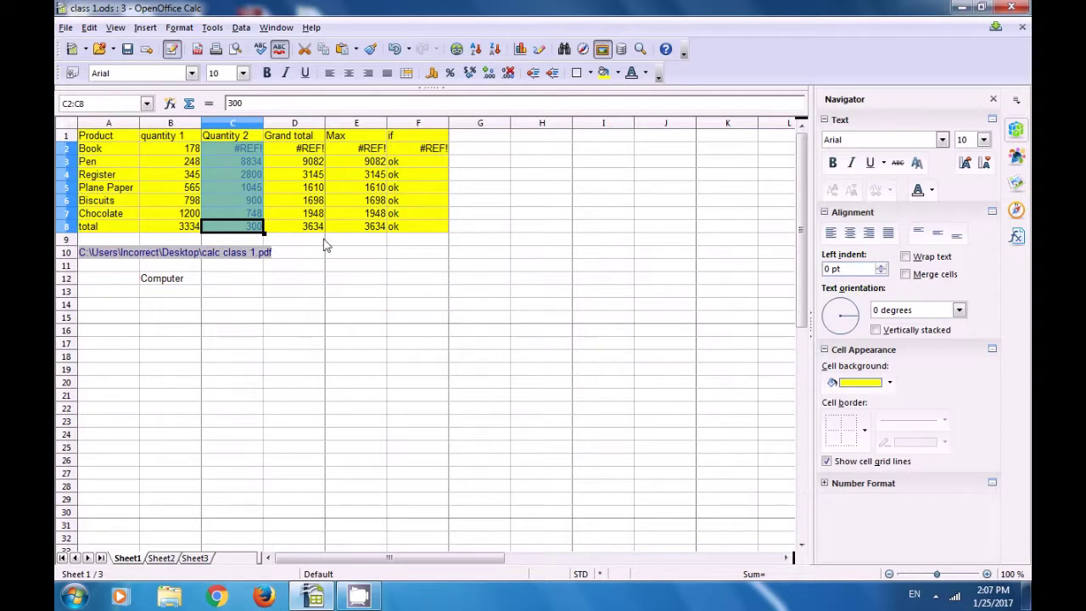
click(299, 281)
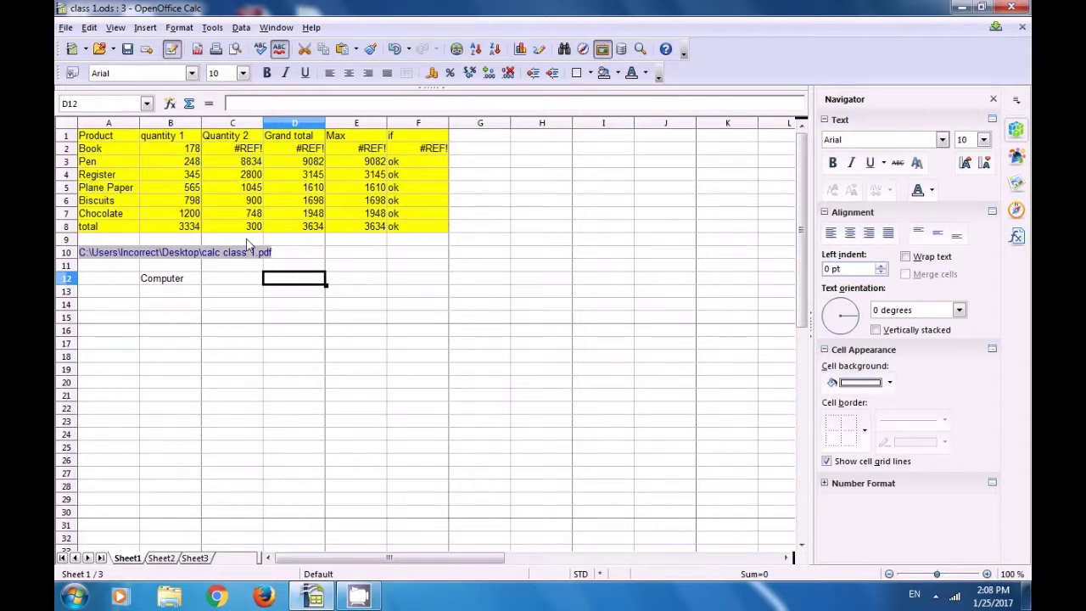
Reselect the Quantity 2 cells and sort them ascending as the current selection only.
drag(246, 149, 254, 227)
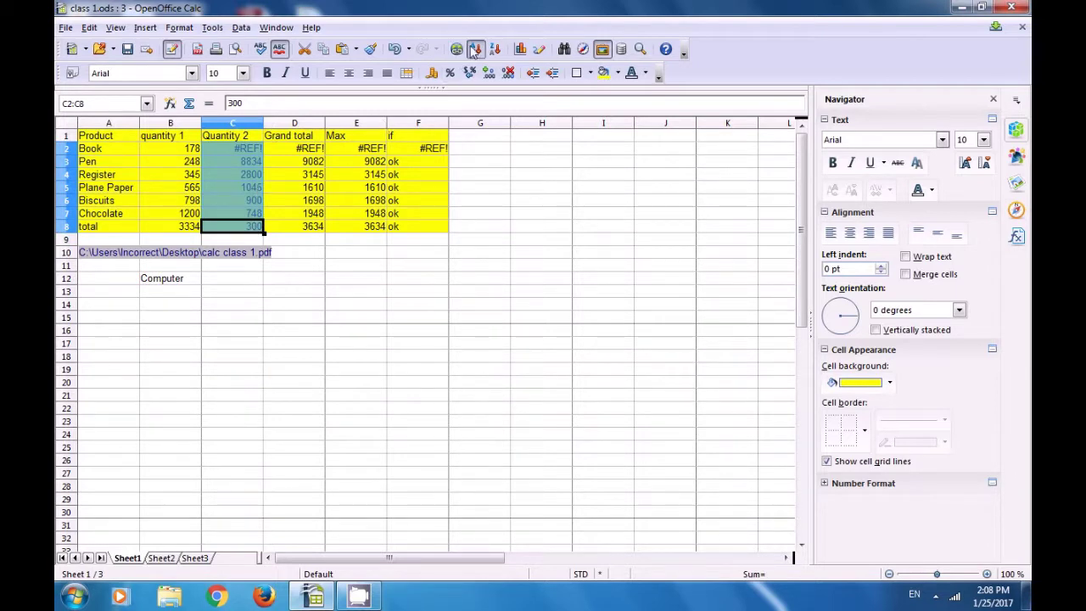
click(475, 50)
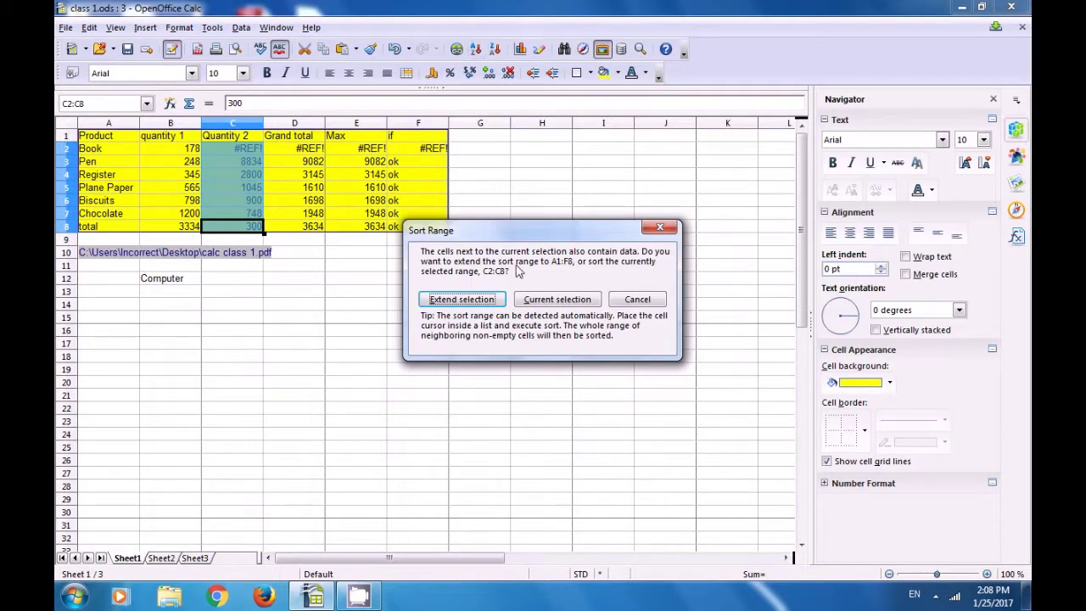
click(547, 304)
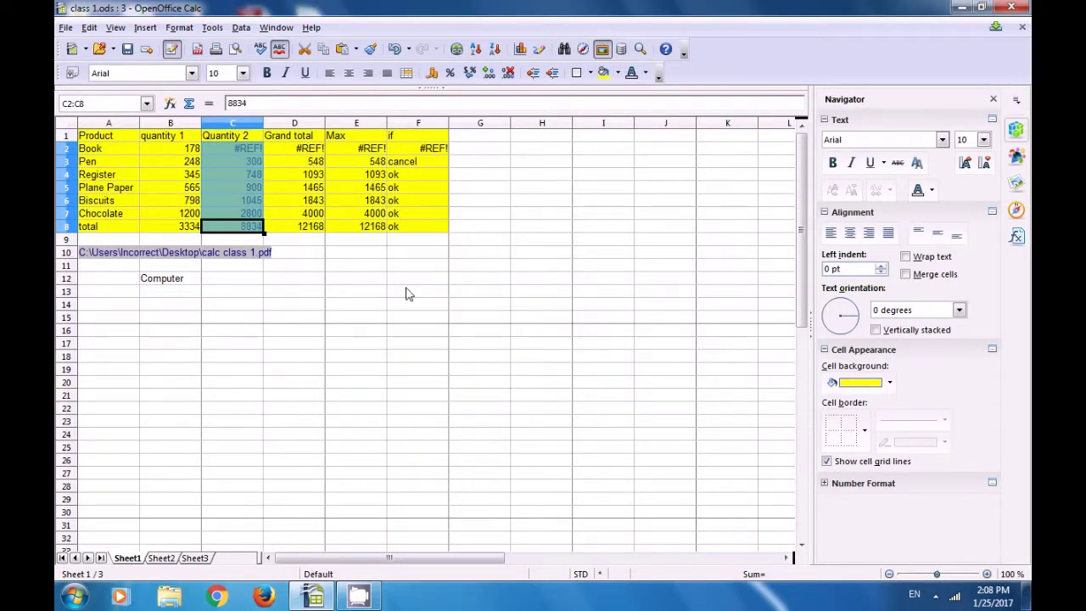
click(356, 283)
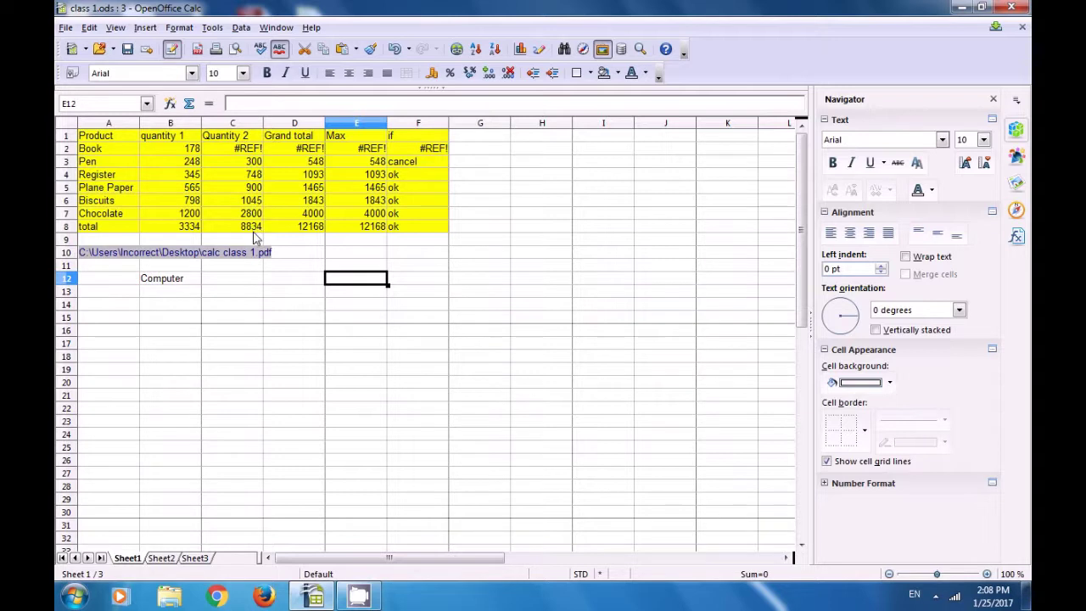
click(280, 321)
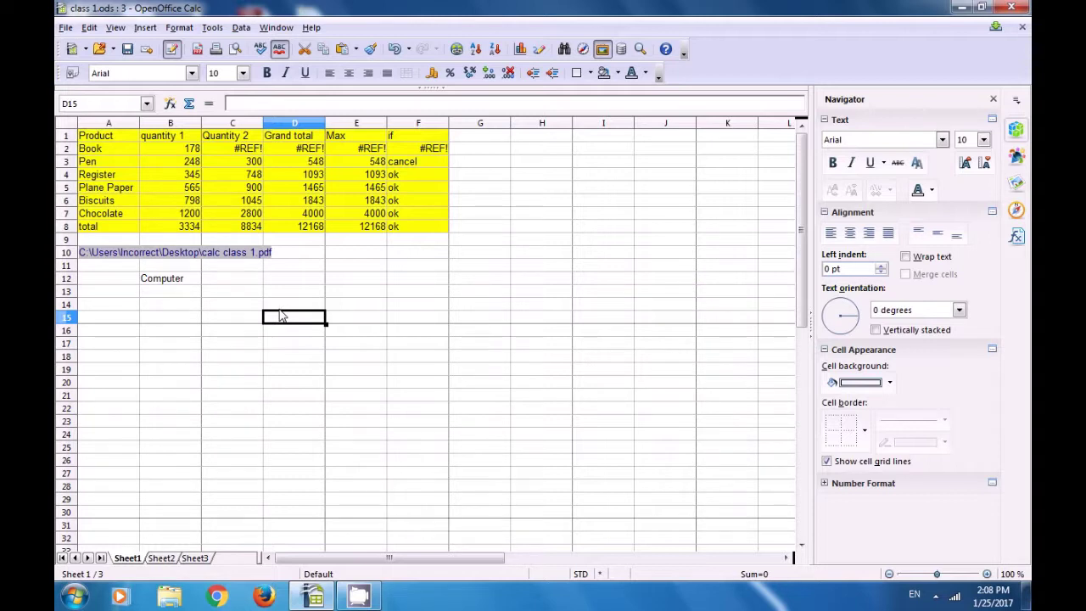
click(212, 28)
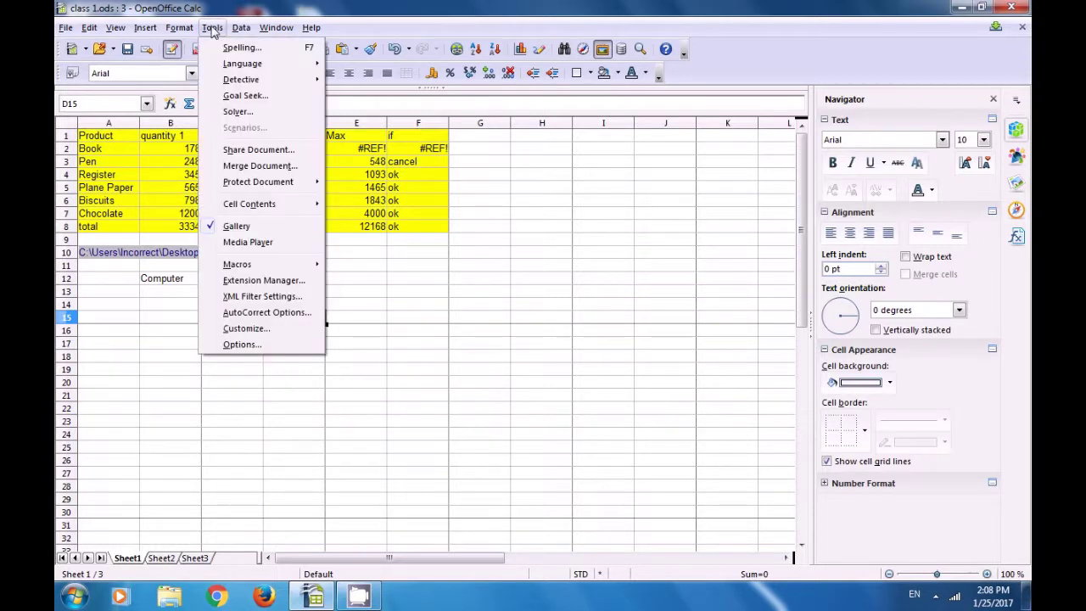
mouse_move(240, 31)
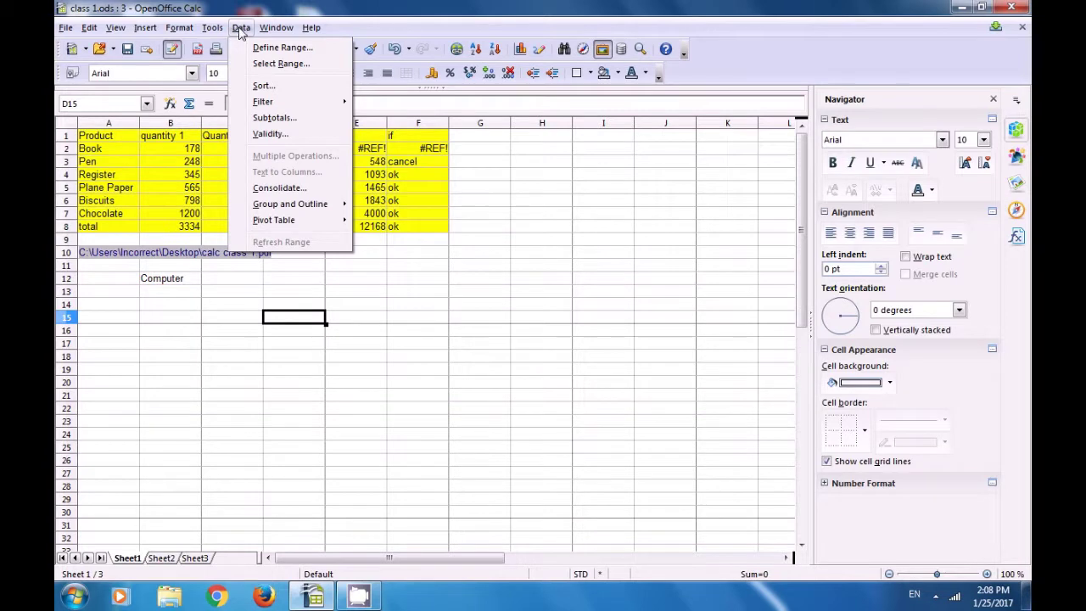
click(264, 86)
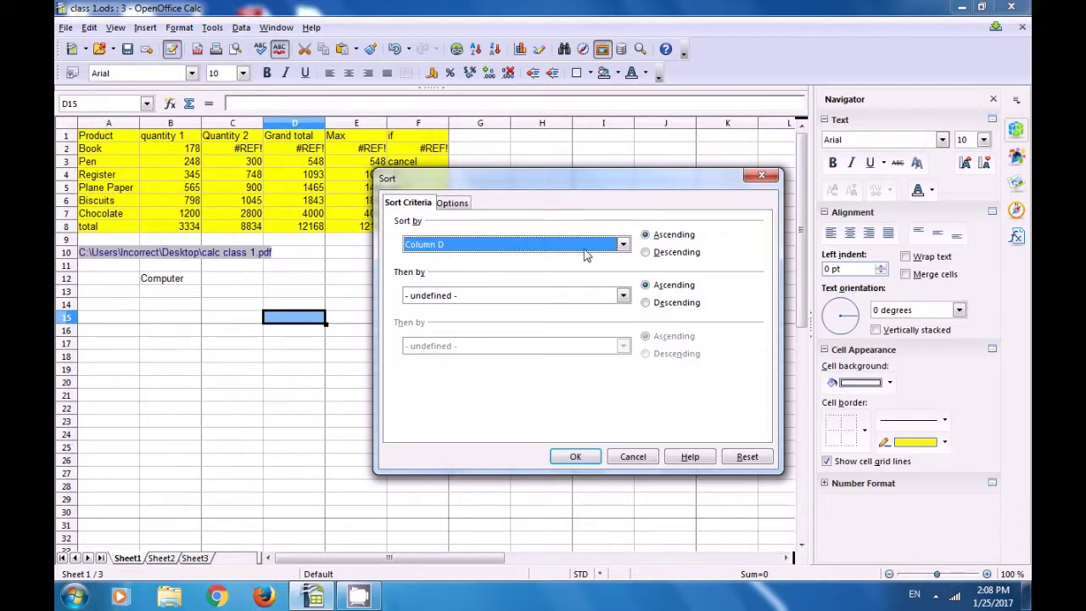
click(622, 246)
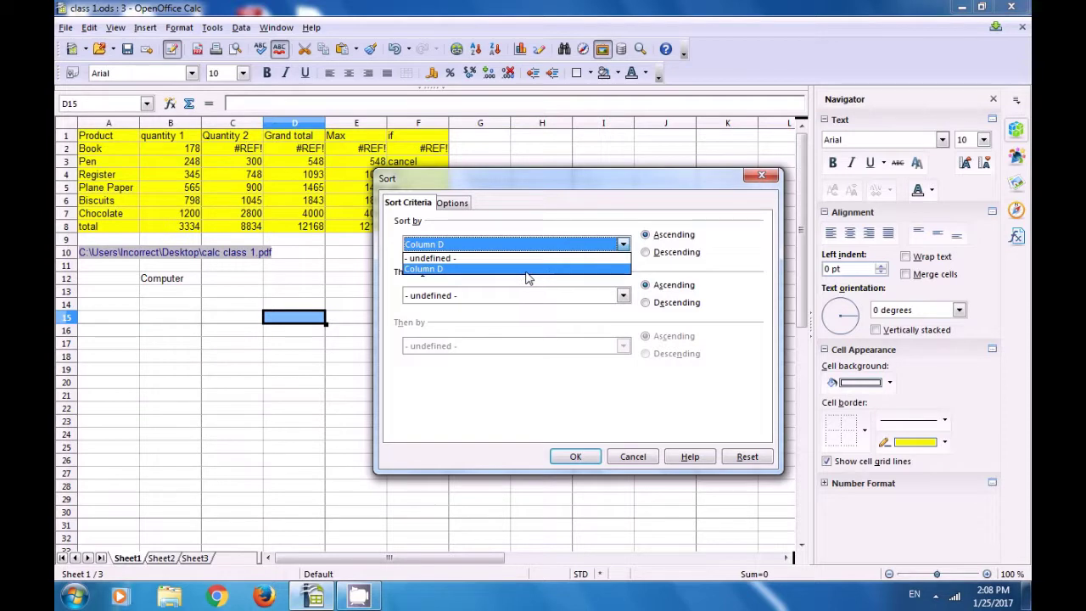
click(477, 259)
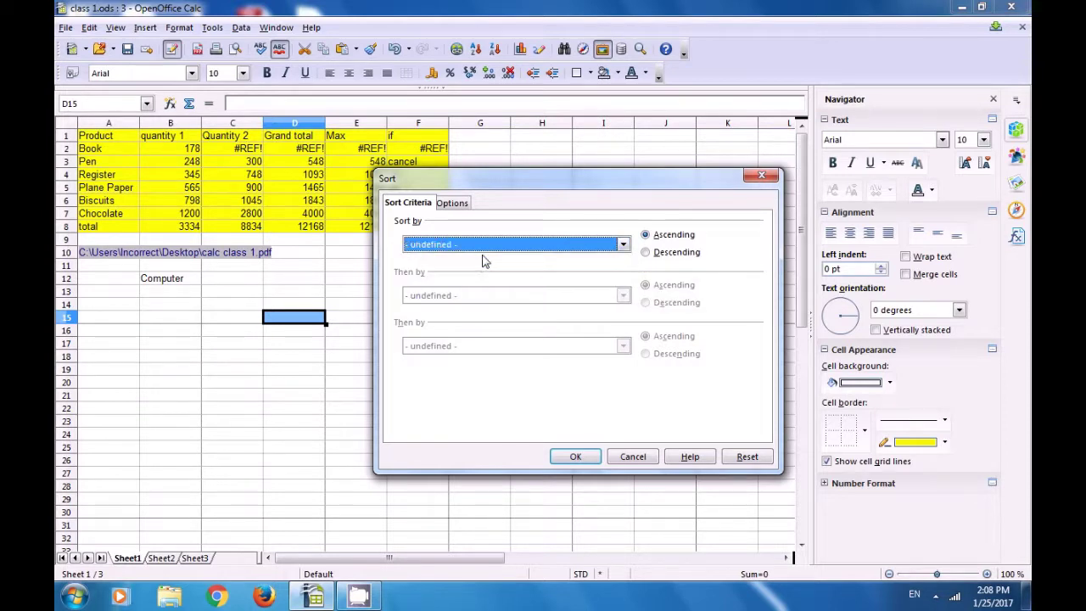
click(623, 245)
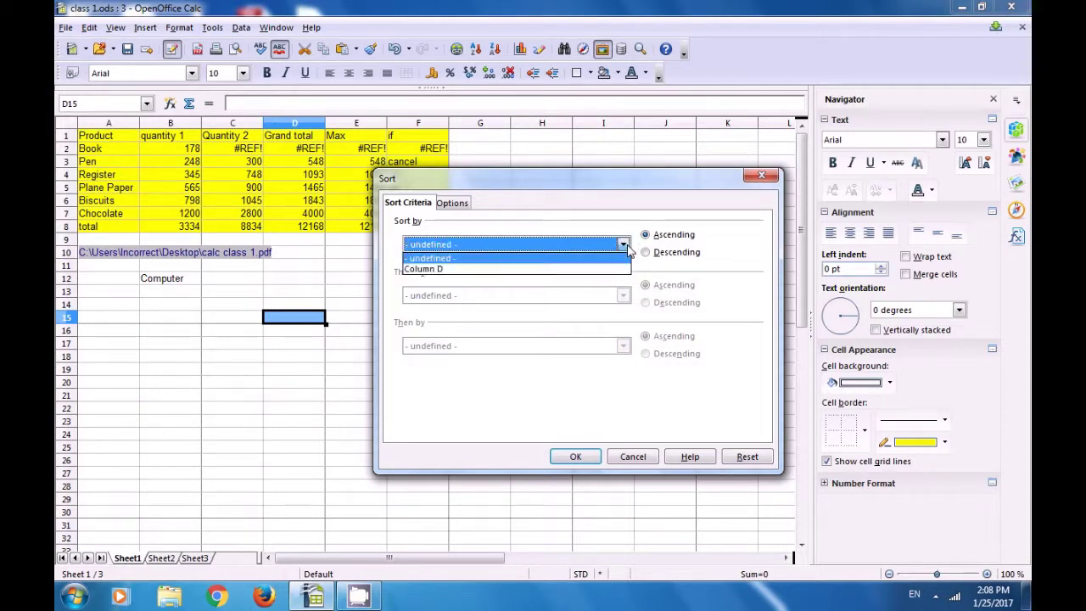
click(551, 268)
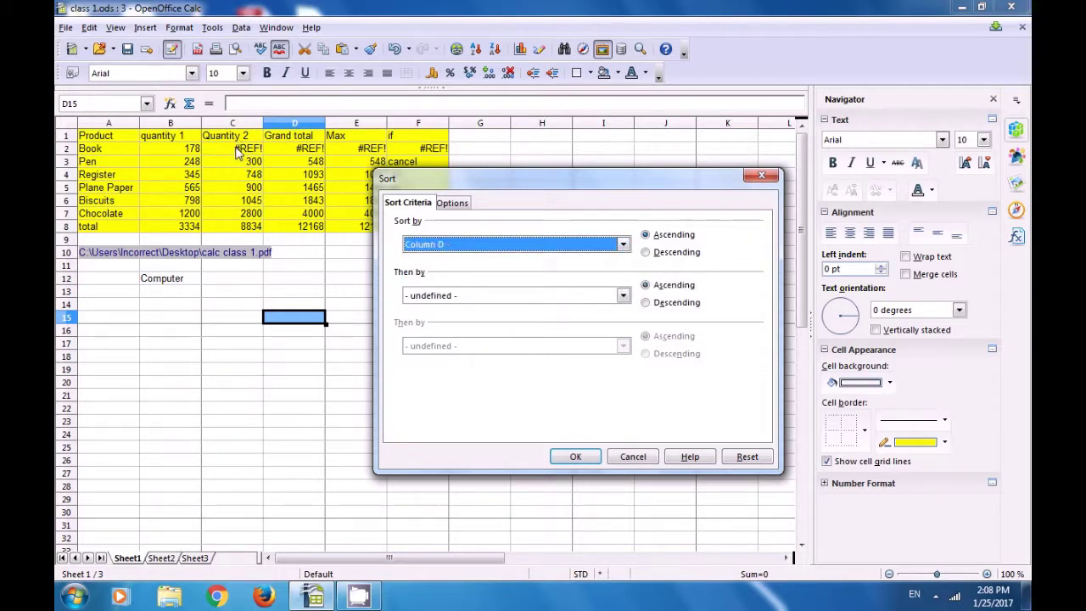
click(759, 177)
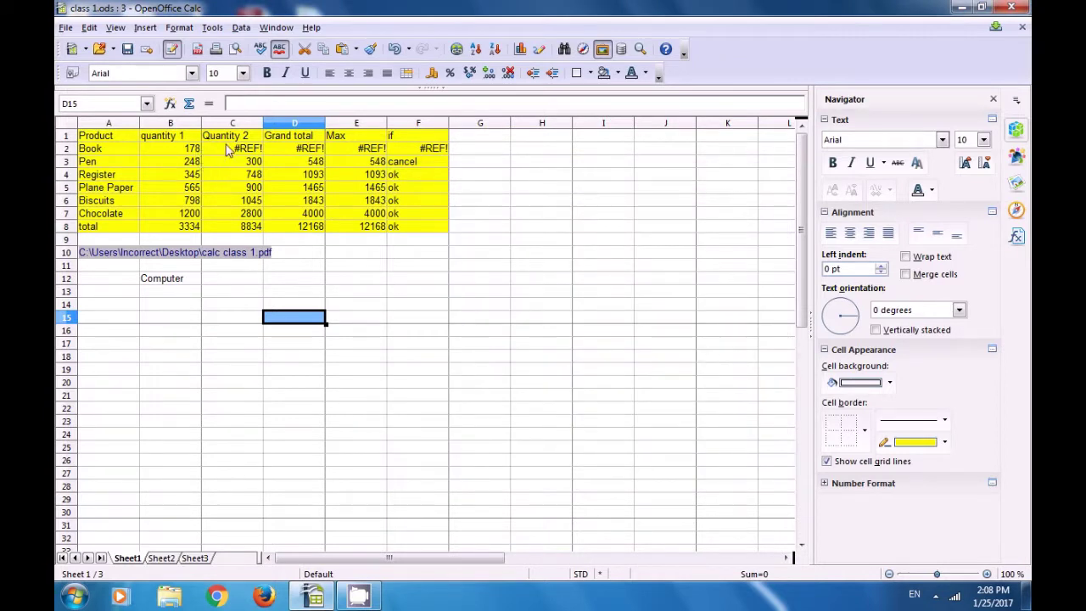
Sort only C1:C8 descending via Data > Sort, putting 8834 at the top.
drag(229, 138, 238, 225)
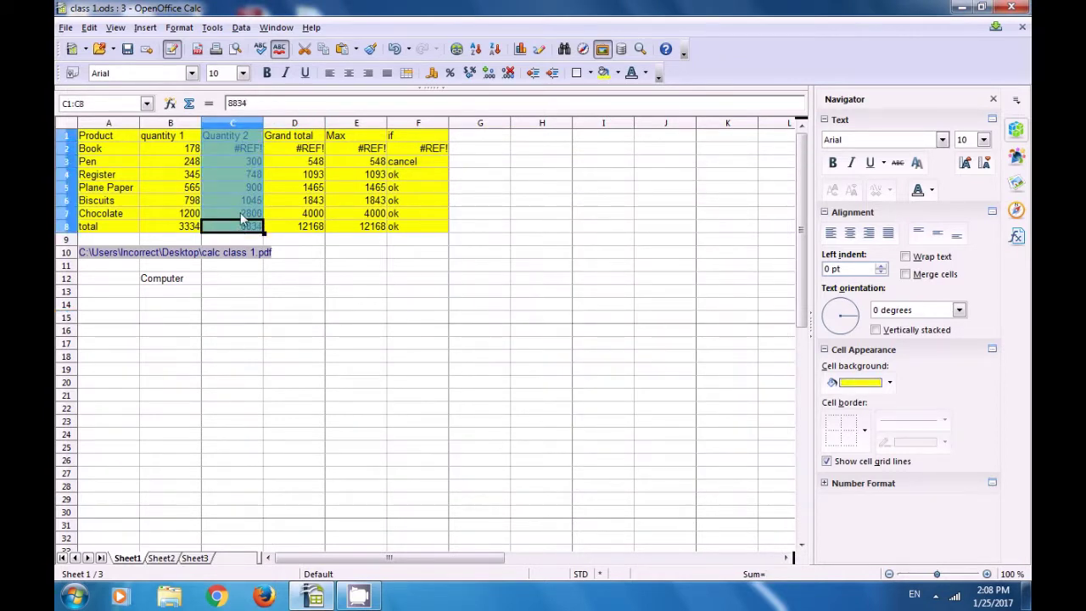
click(240, 28)
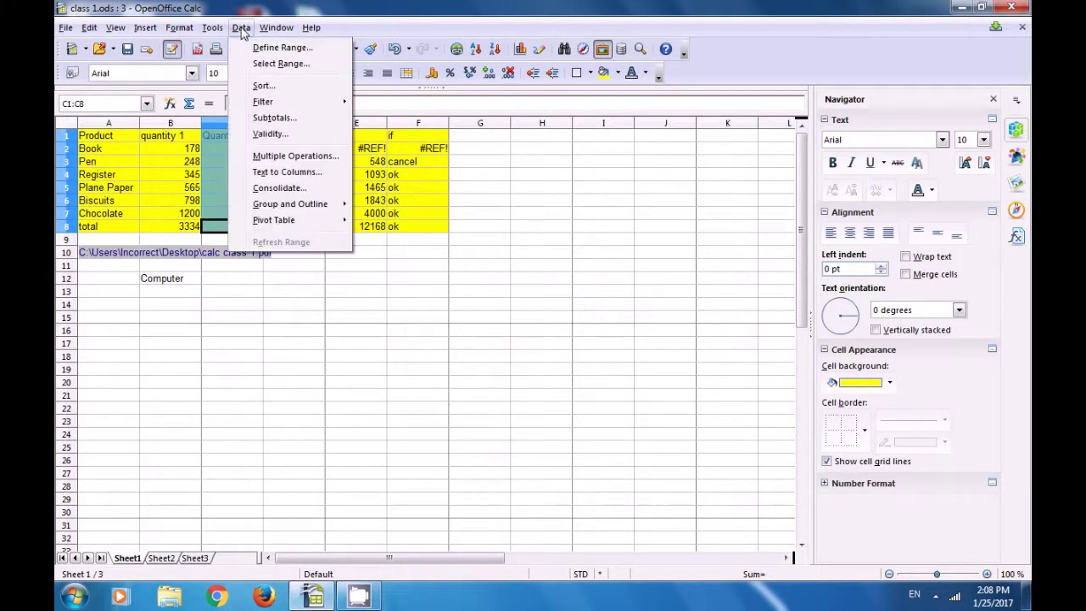
click(263, 86)
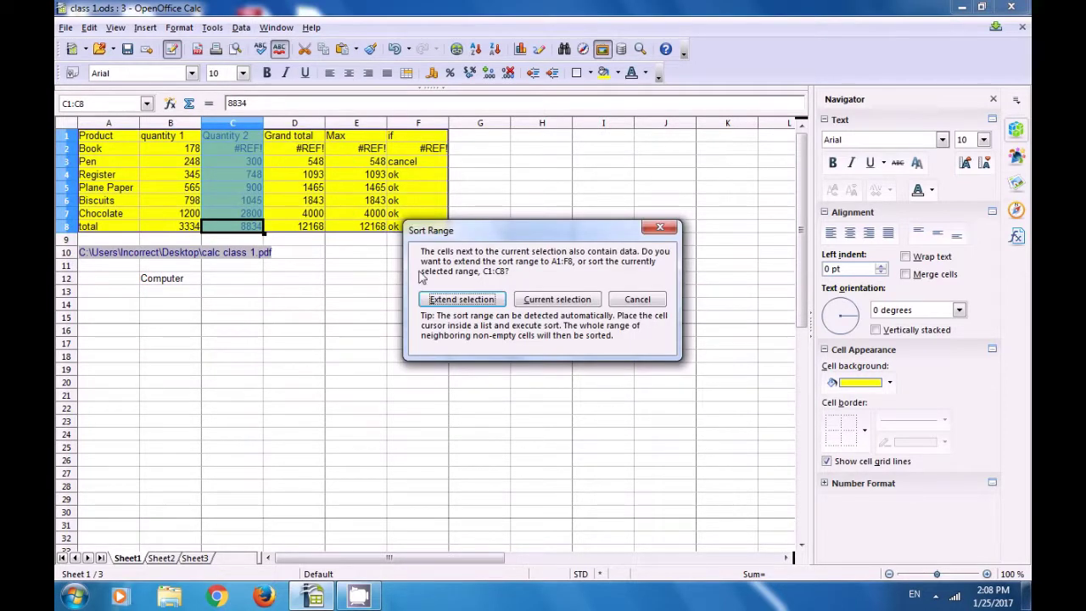
click(536, 302)
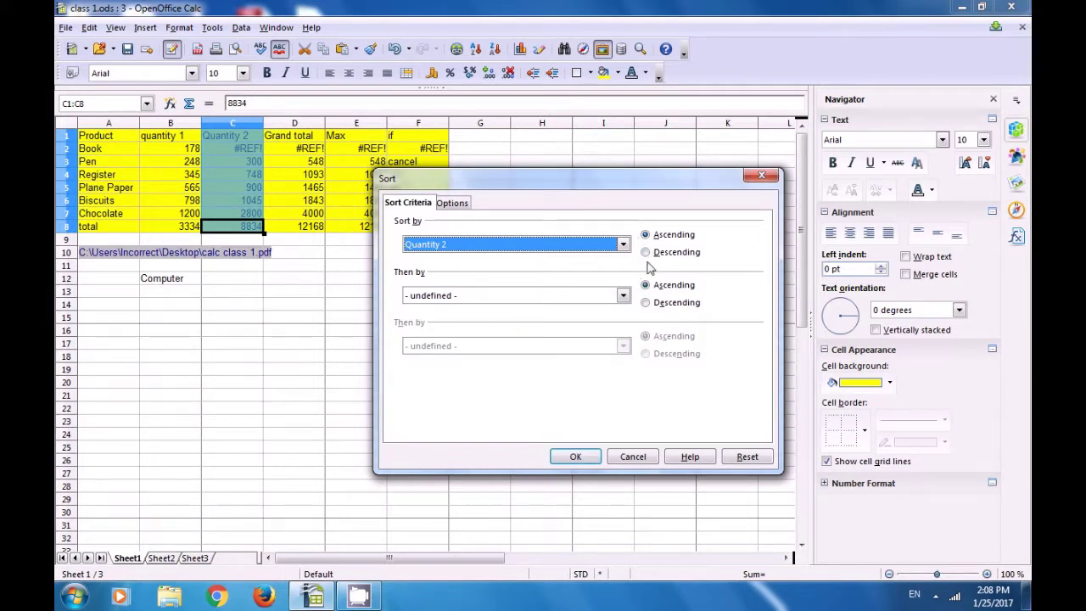
click(647, 253)
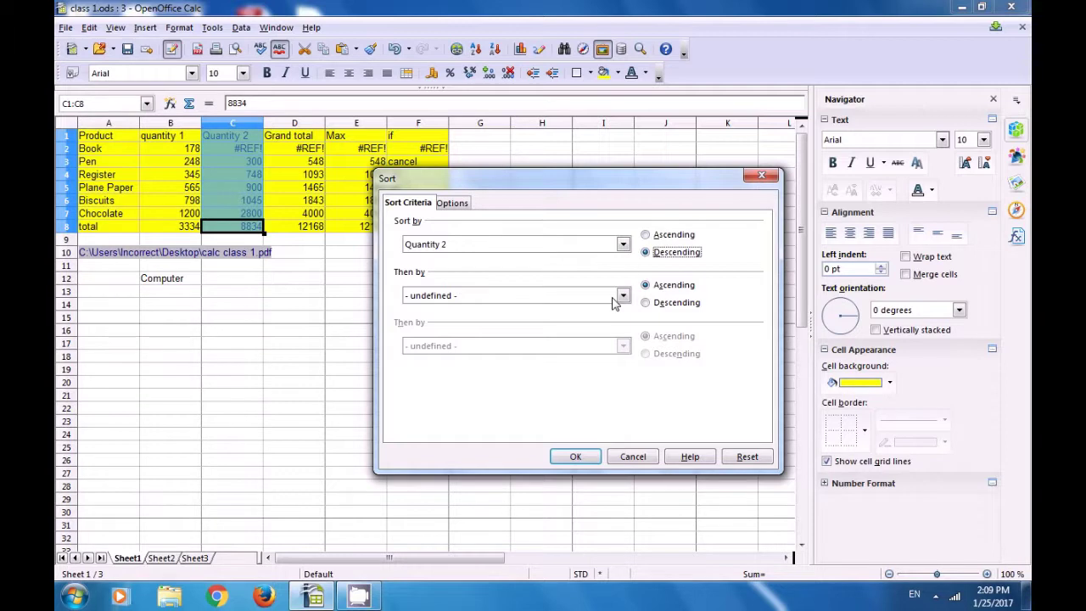
click(581, 460)
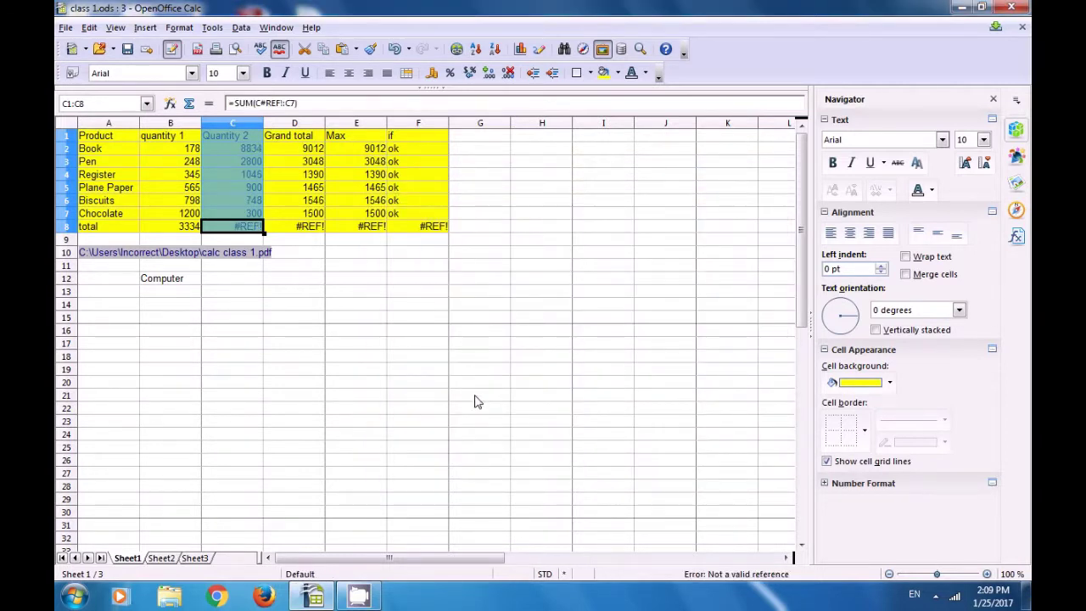
click(419, 346)
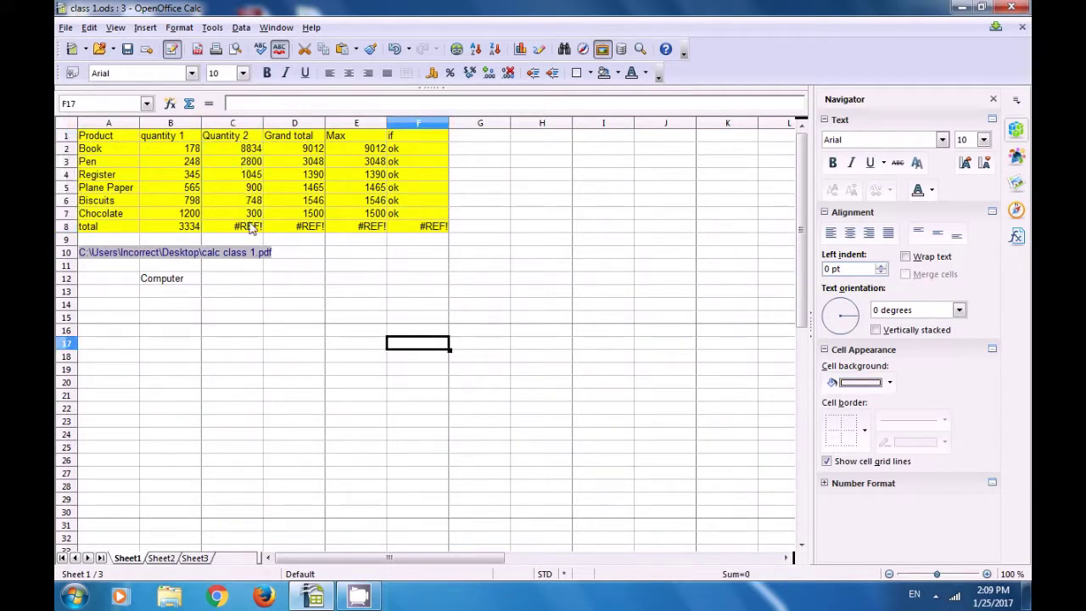
click(282, 308)
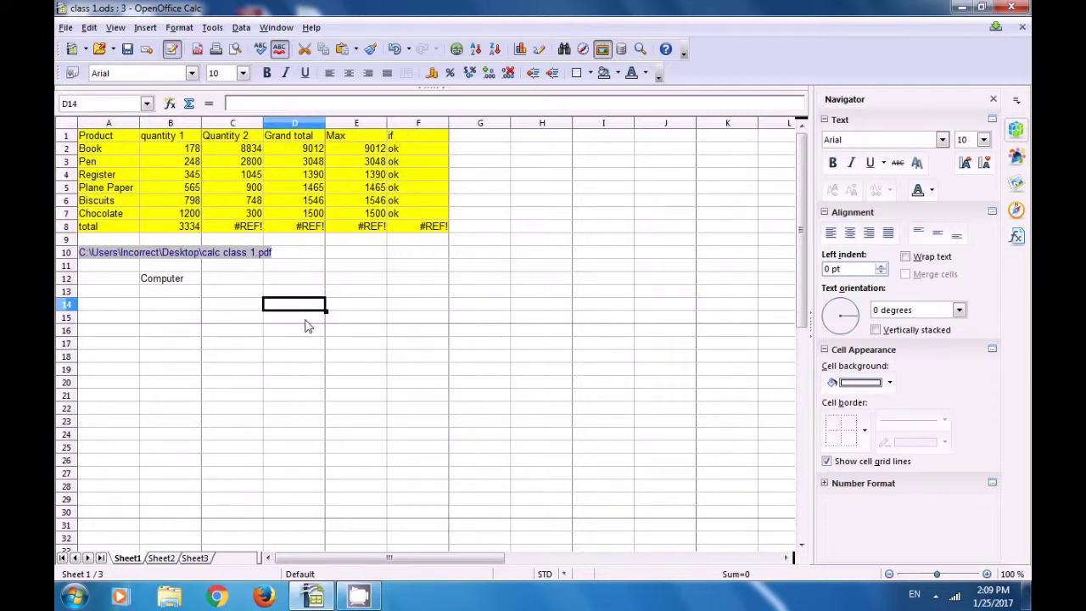
click(936, 596)
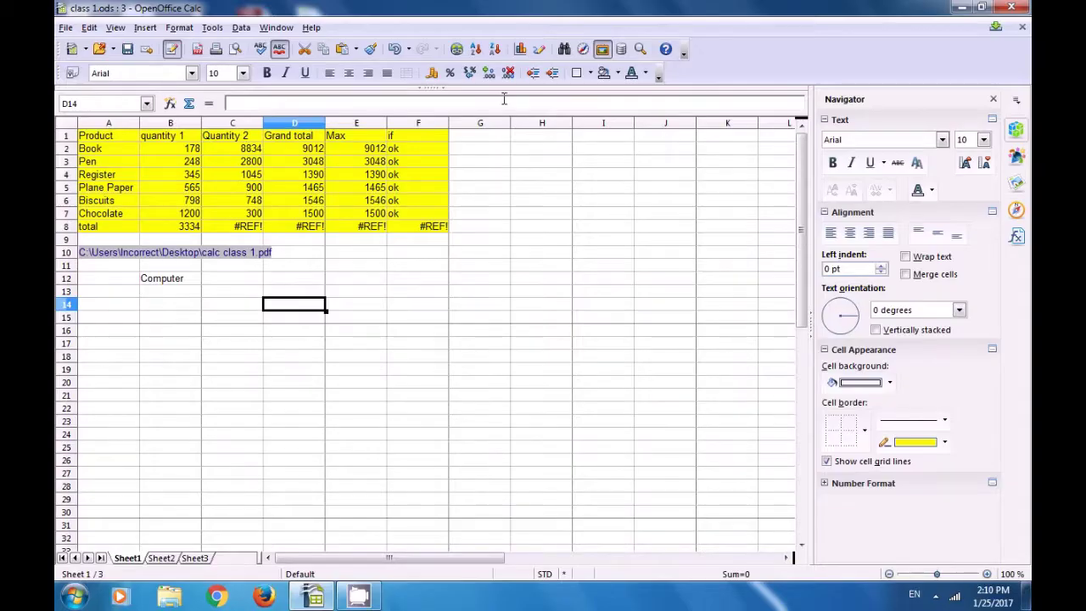
Start a Column chart in the Chart Wizard and go to picking its data range on the sheet.
click(520, 51)
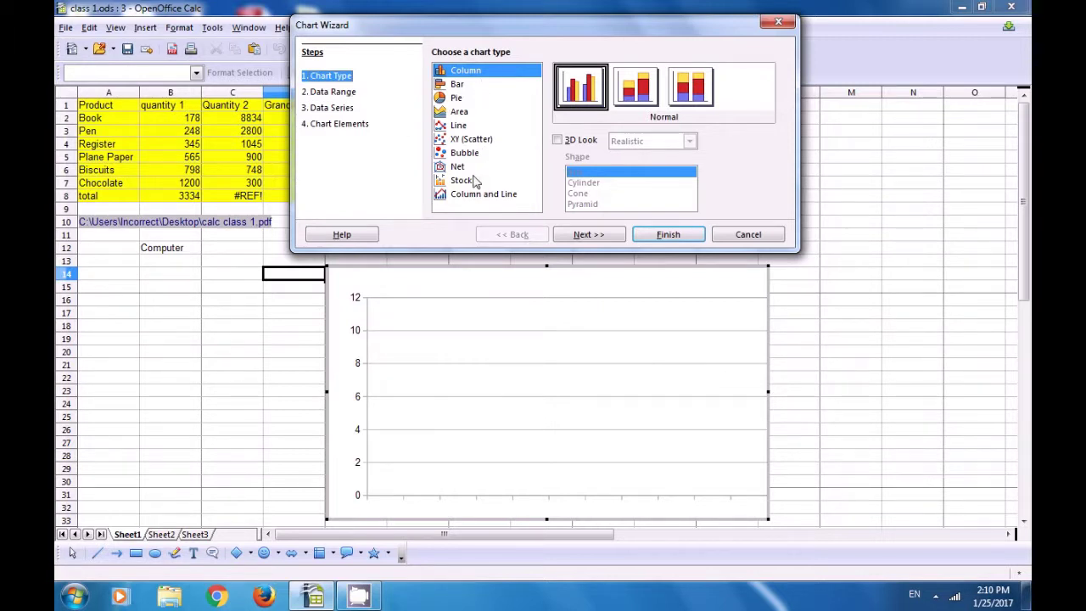
click(586, 237)
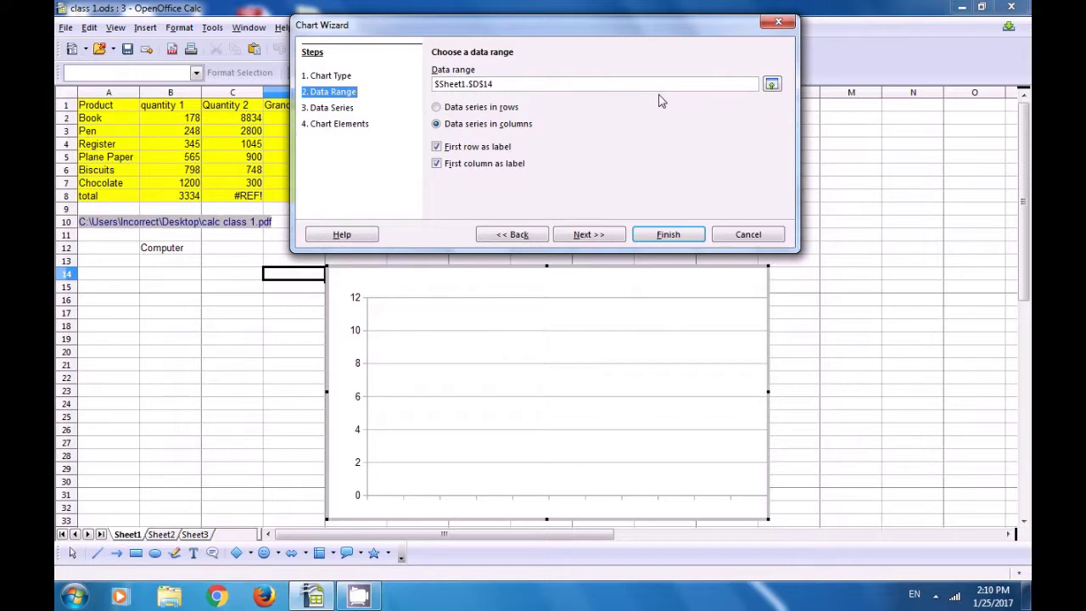
click(771, 85)
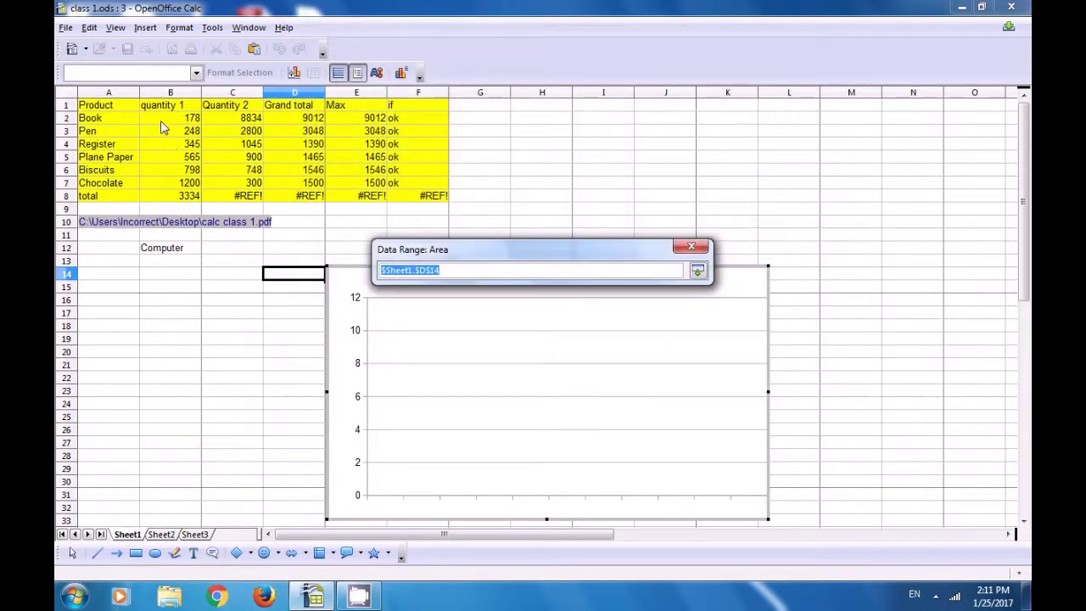
Set the chart data range to B1:E7 so Quantity 2, Grand total and Max are plotted.
mouse_move(168, 108)
mouse_down()
mouse_move(192, 196)
mouse_move(349, 179)
mouse_up()
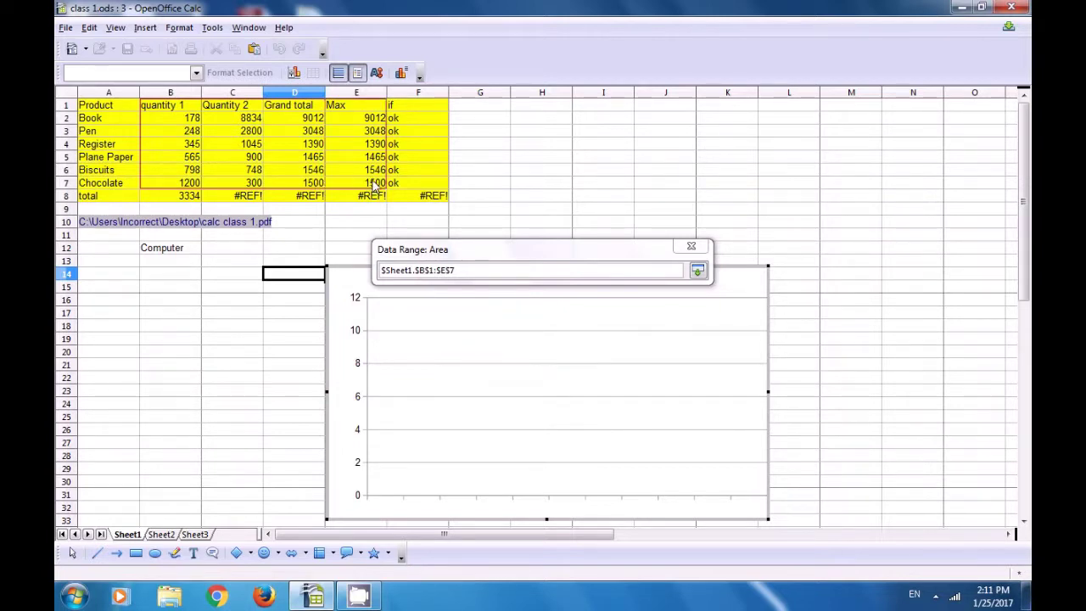
drag(373, 185, 374, 185)
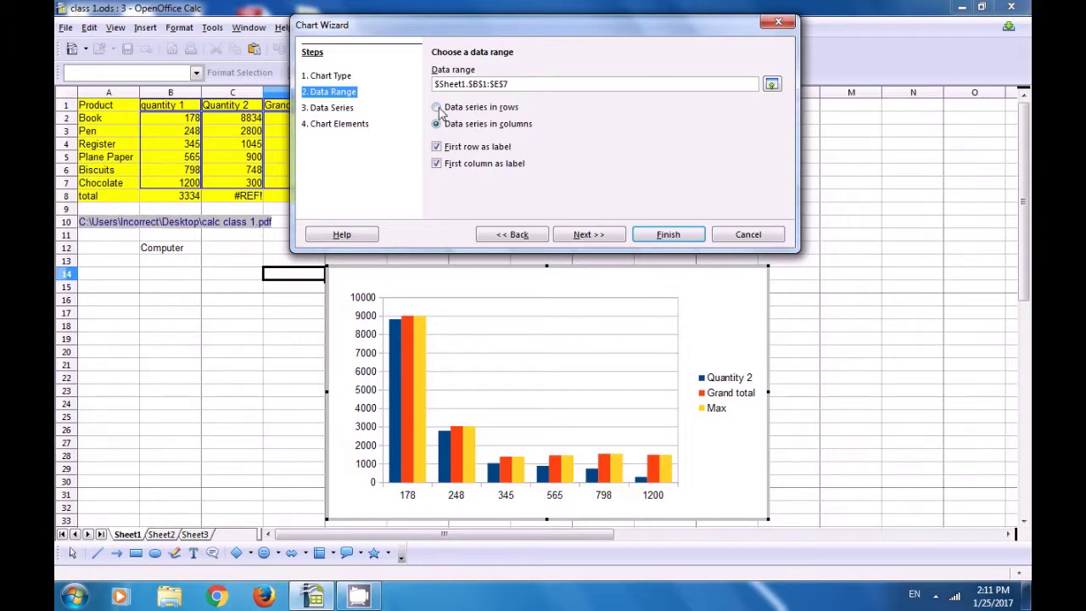
Compare rows and columns, keeping the chart's data series in columns.
click(437, 108)
click(436, 124)
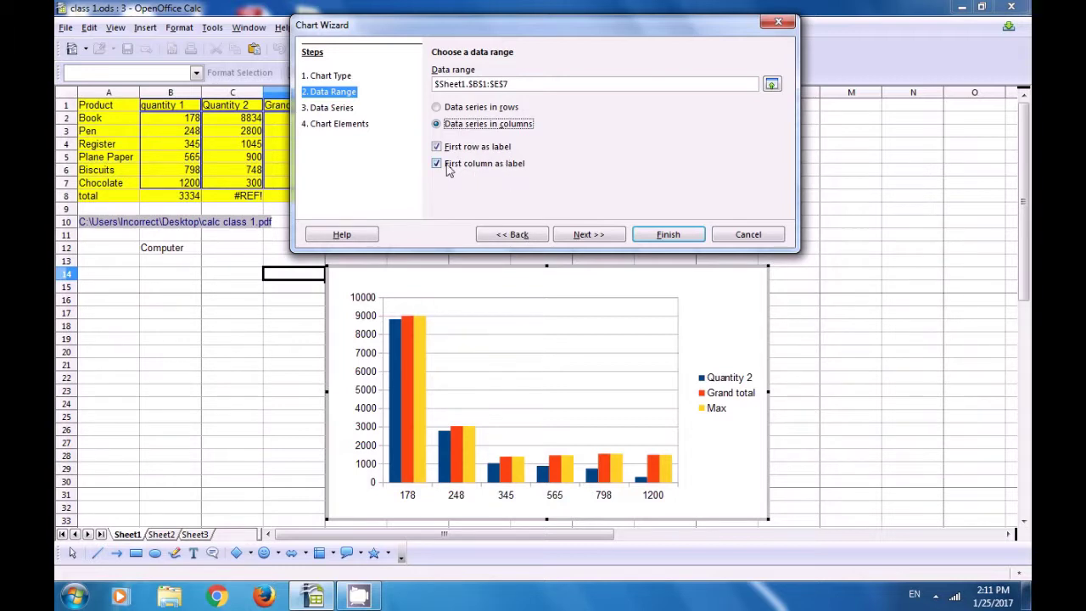
click(581, 236)
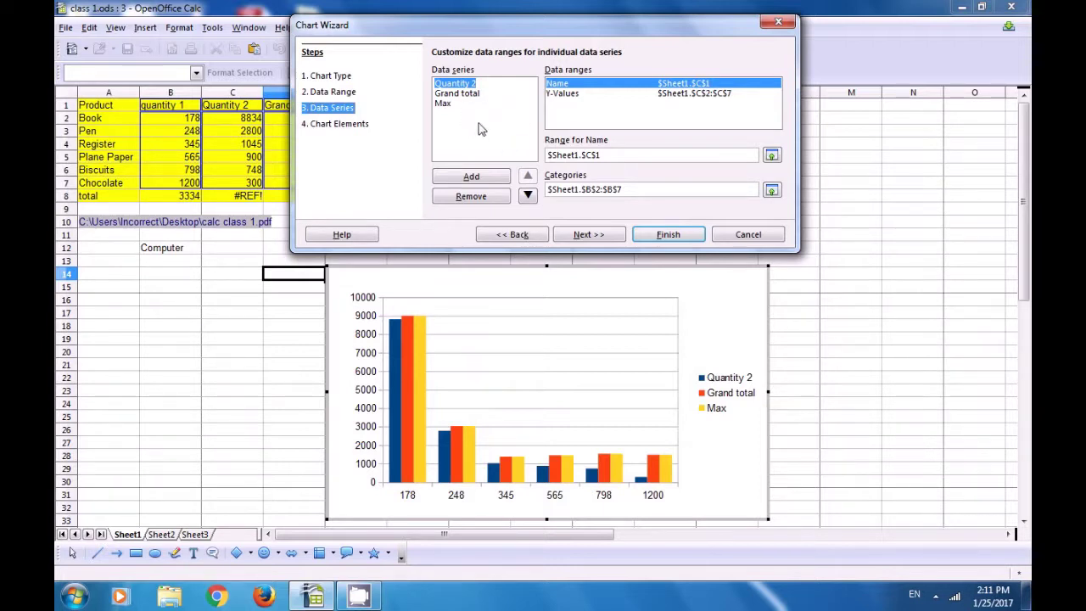
Move the Max series up to the top and back down, leaving it last.
click(472, 94)
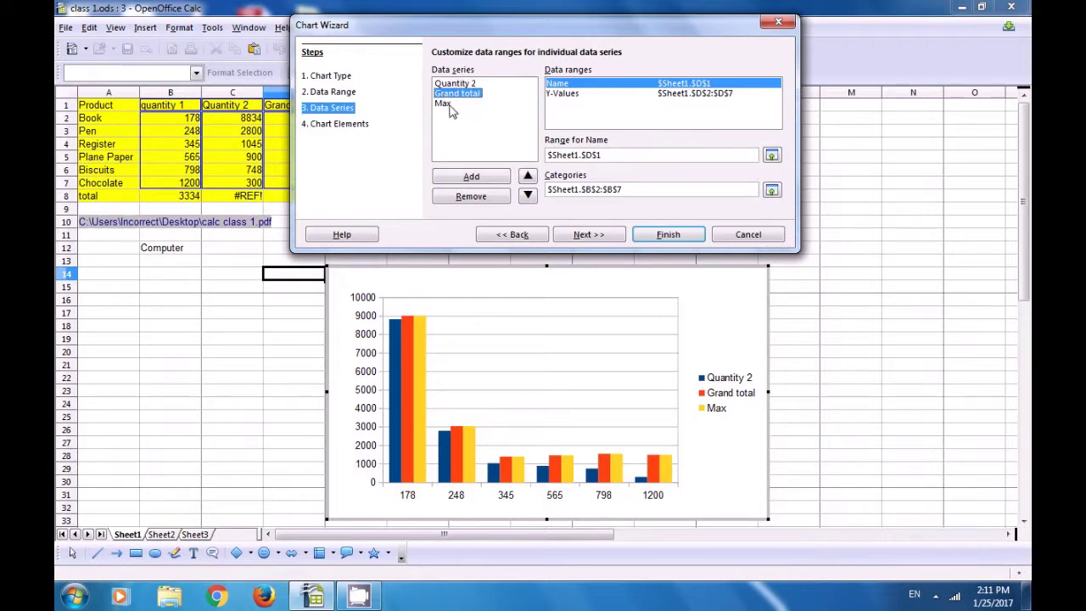
click(447, 104)
click(527, 176)
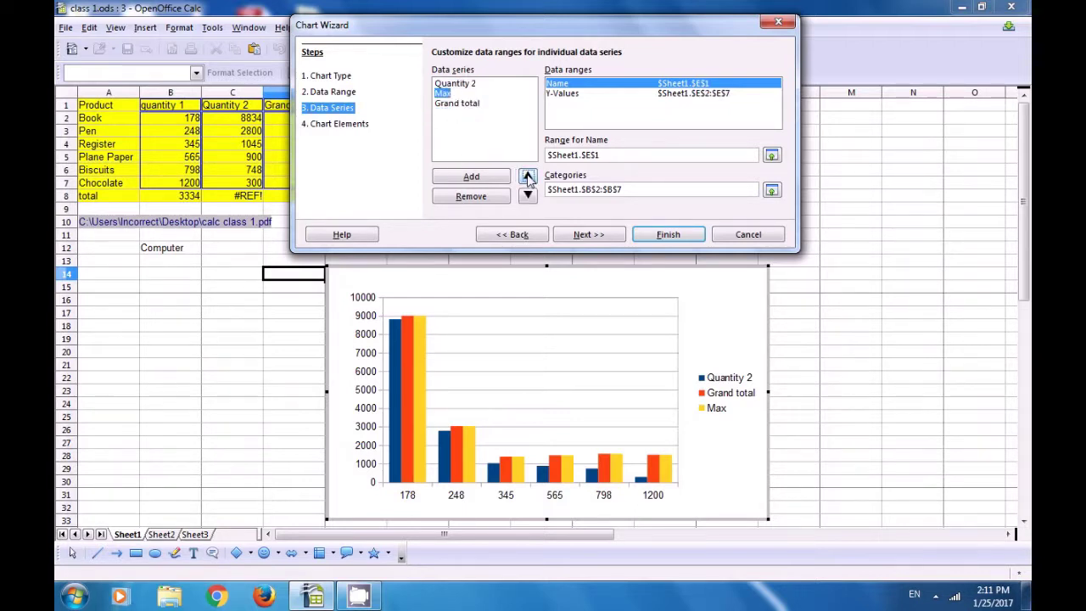
click(527, 175)
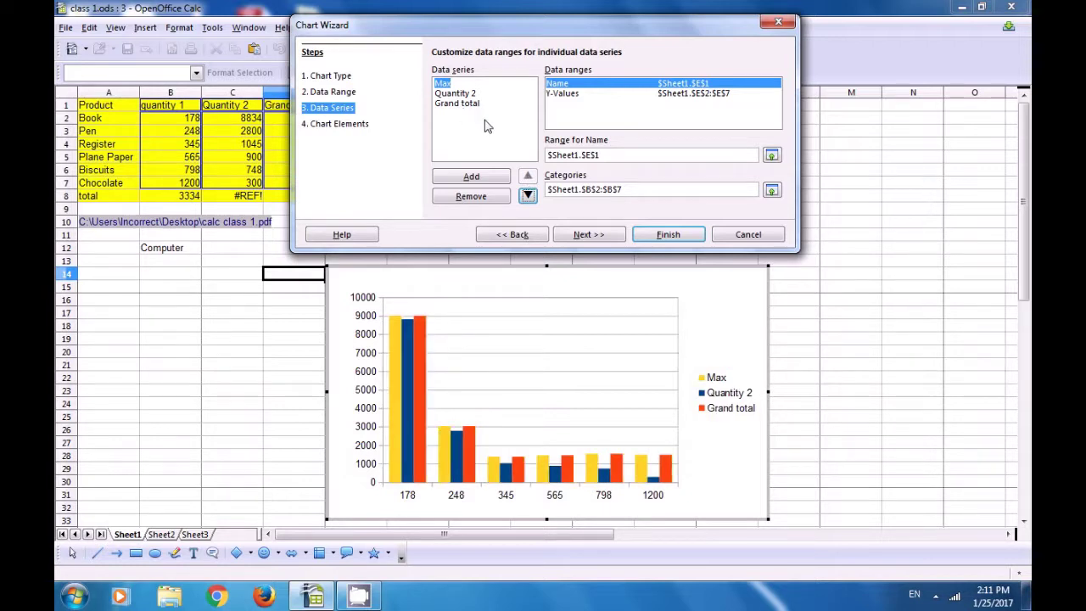
click(527, 195)
click(528, 195)
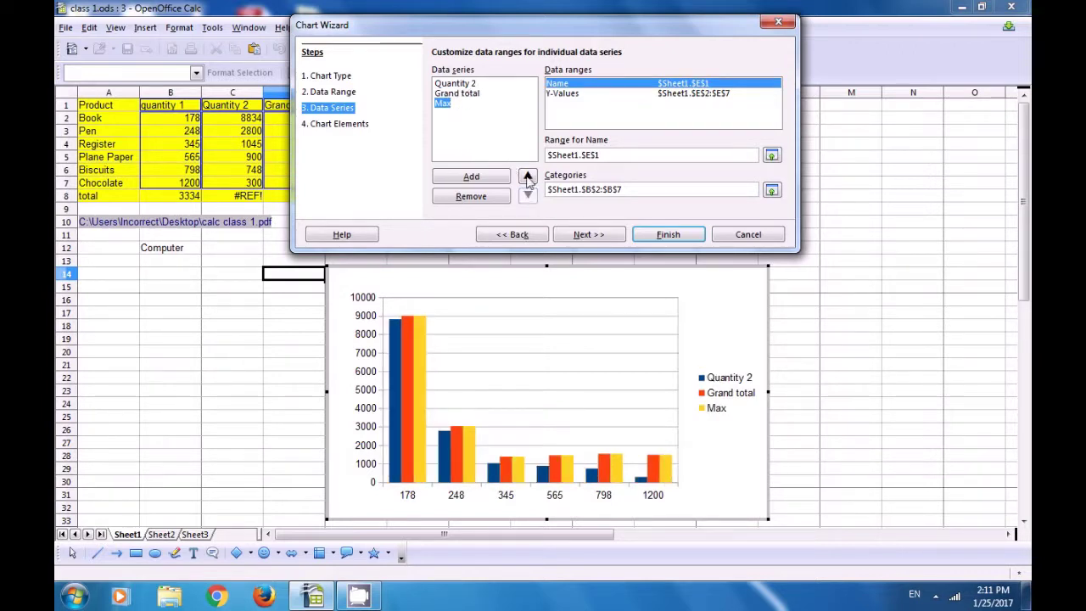
click(585, 234)
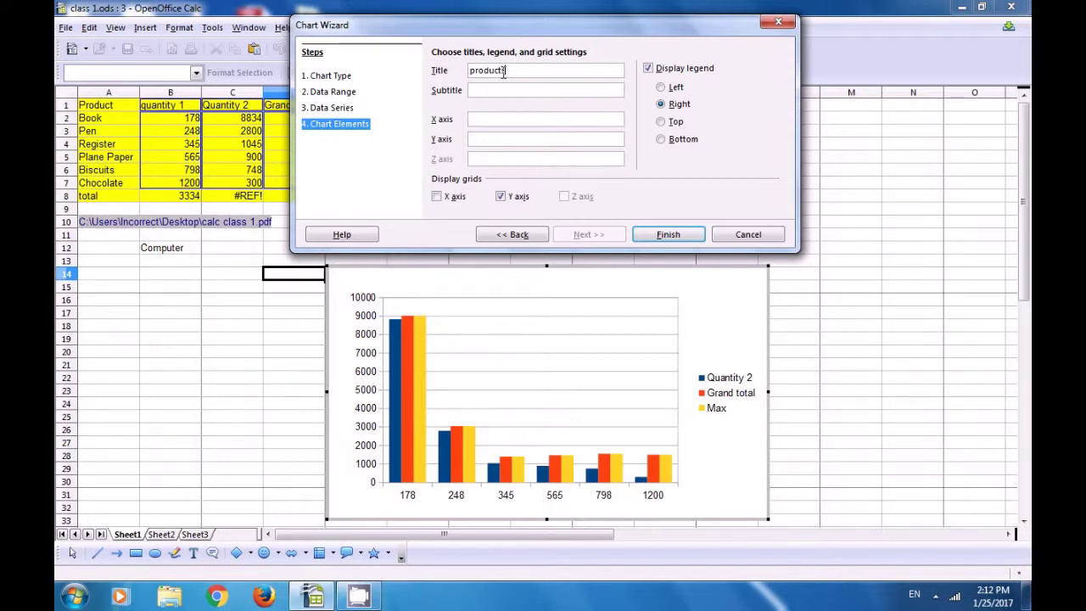
Title the chart 'products details', turn on X-axis grid lines, and finish the chart.
text(etails)
click(503, 120)
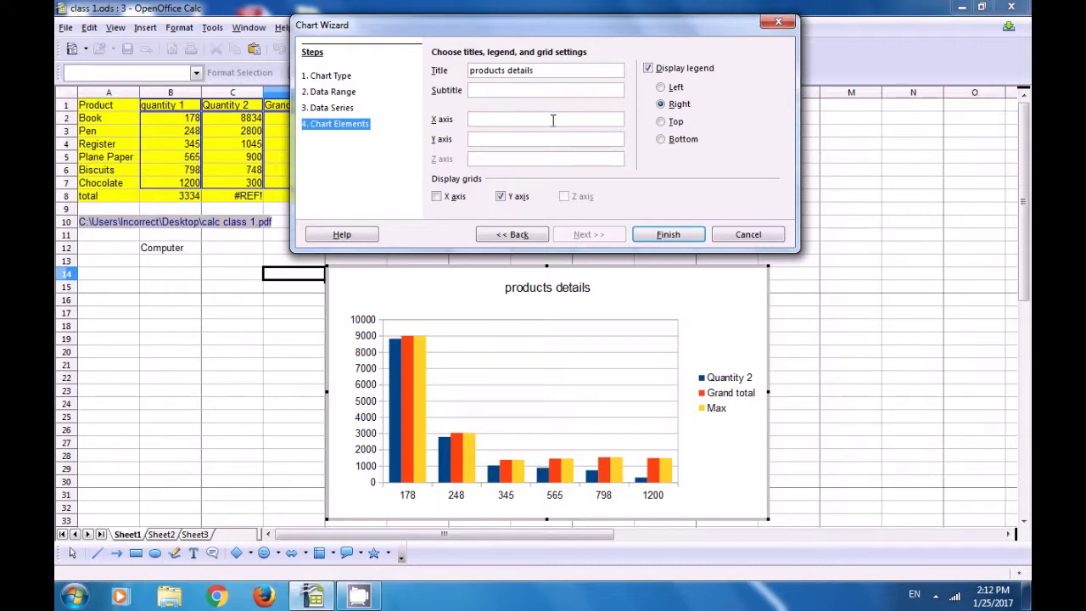
click(435, 200)
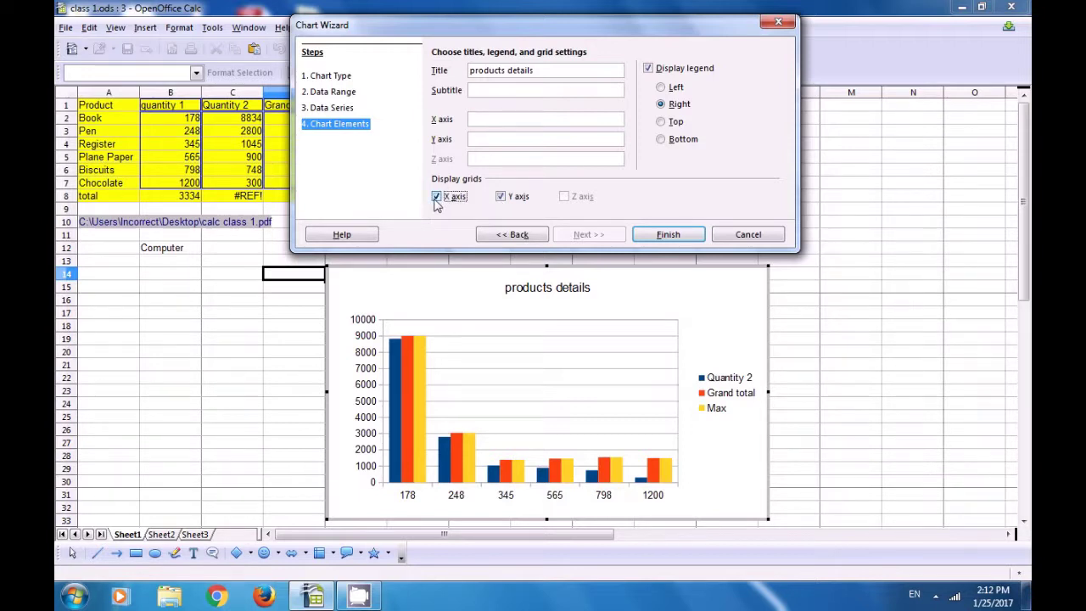
click(667, 235)
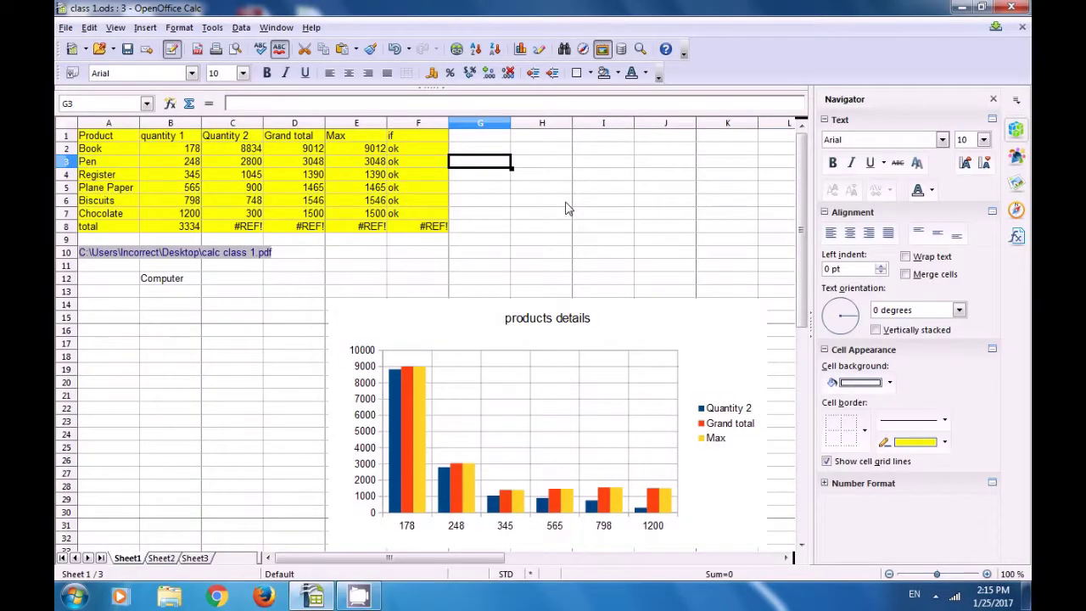
Toggle the Drawing toolbar on and off several times, leaving it shown below the sheet.
click(540, 49)
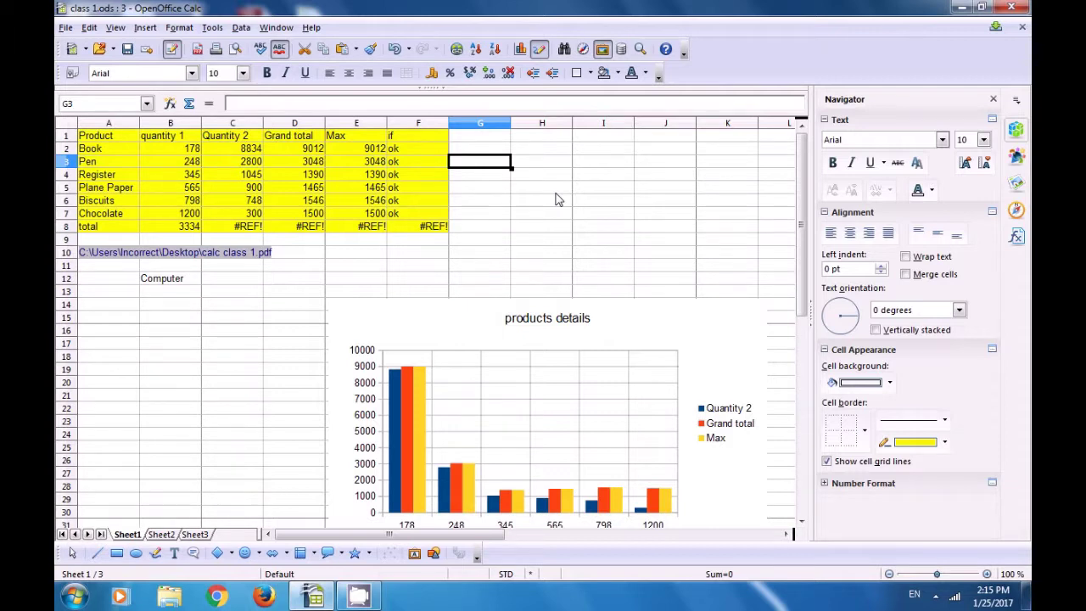
click(542, 49)
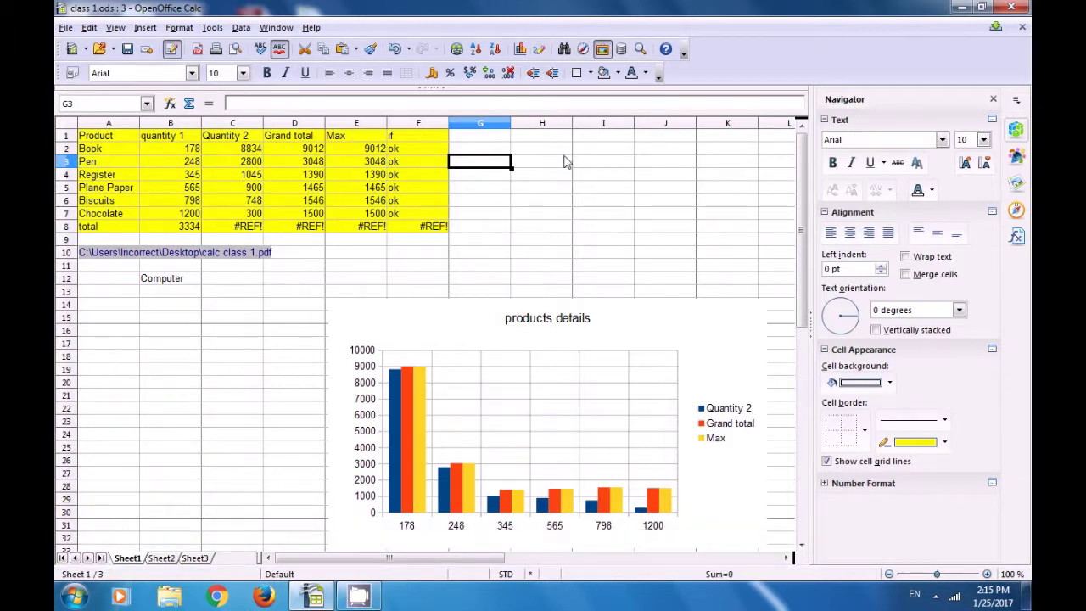
click(541, 53)
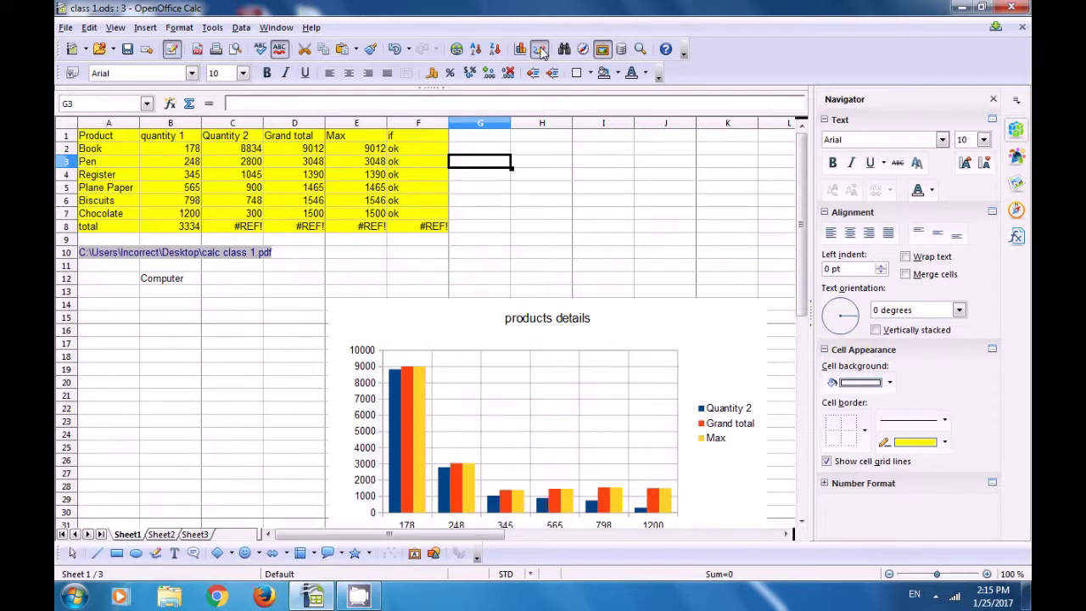
click(541, 53)
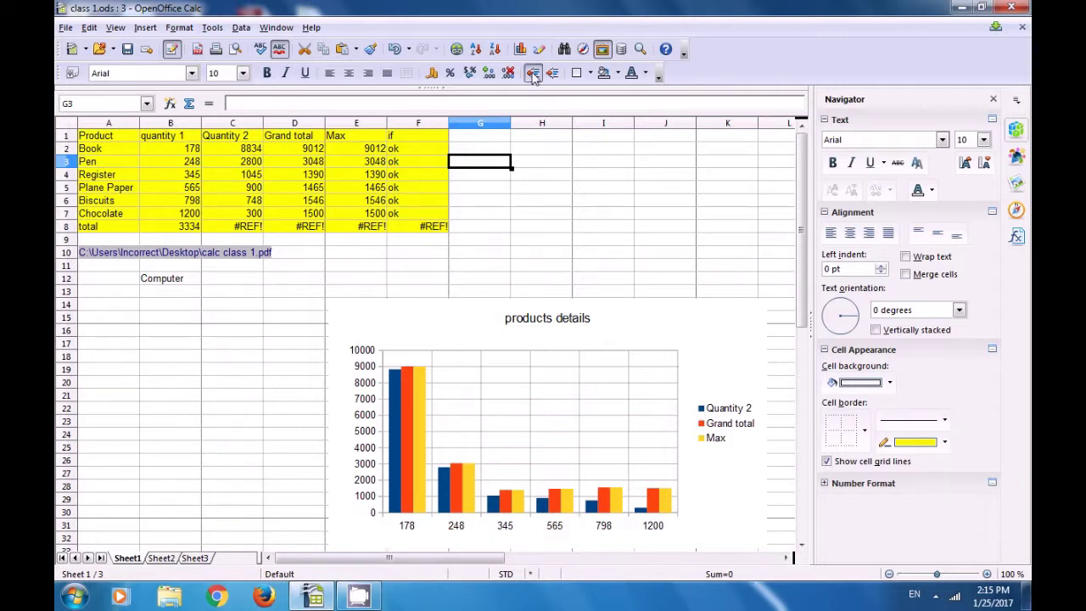
click(538, 49)
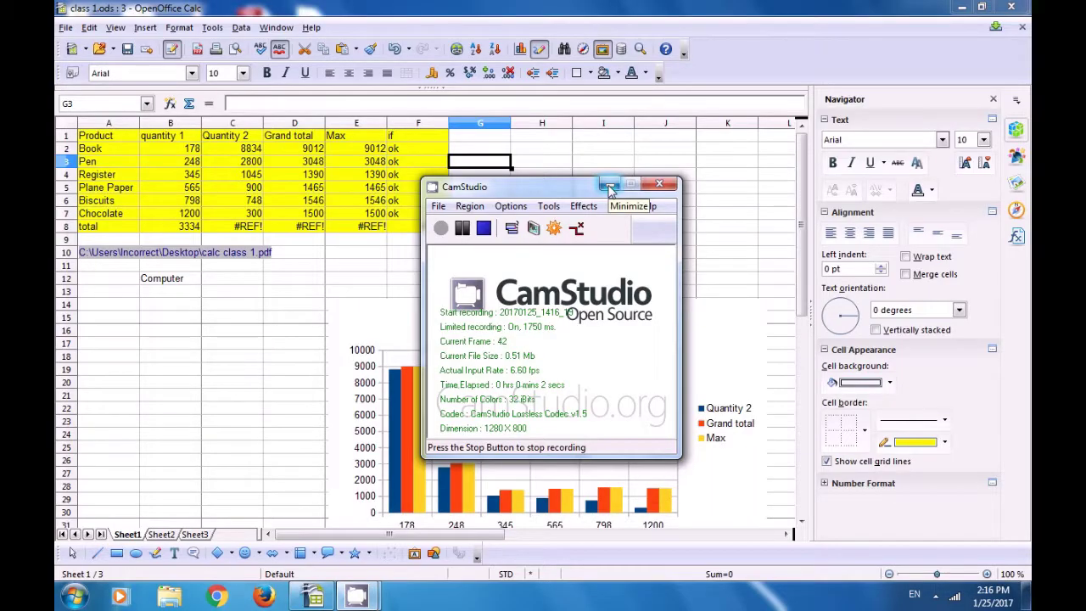
Select the empty cell F11 and open the Edit menu.
click(413, 270)
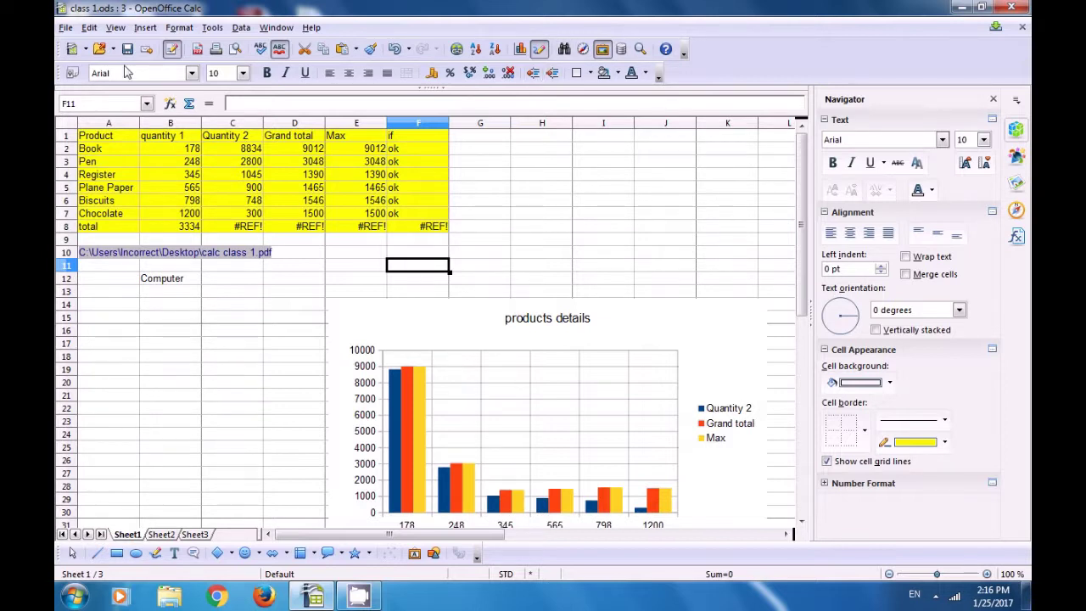
click(90, 28)
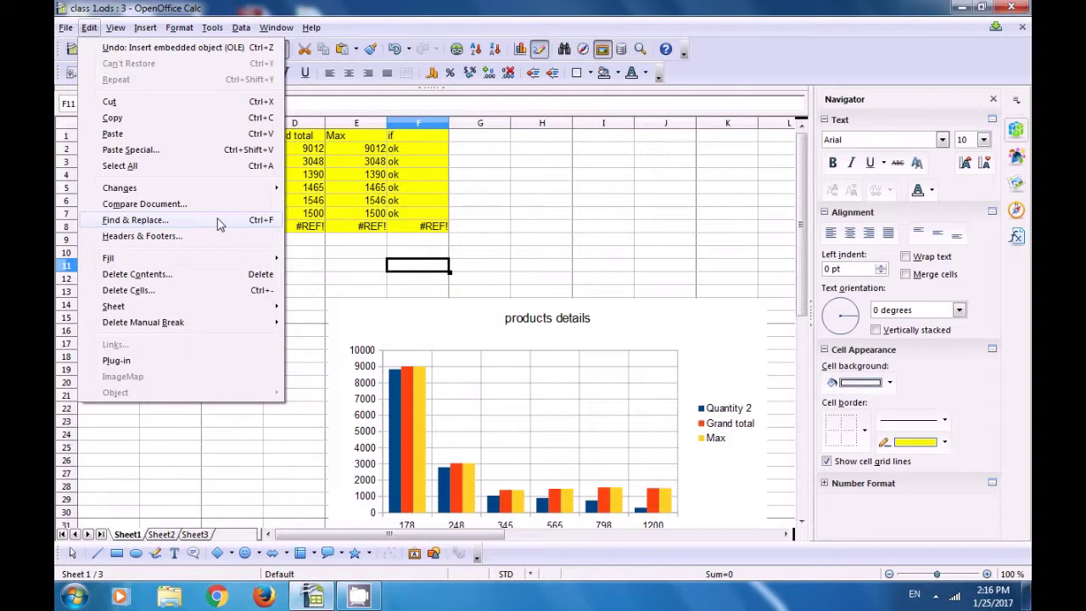
Use Find & Replace to change Book's quantity 178 in B2 to 108.
click(555, 149)
click(563, 49)
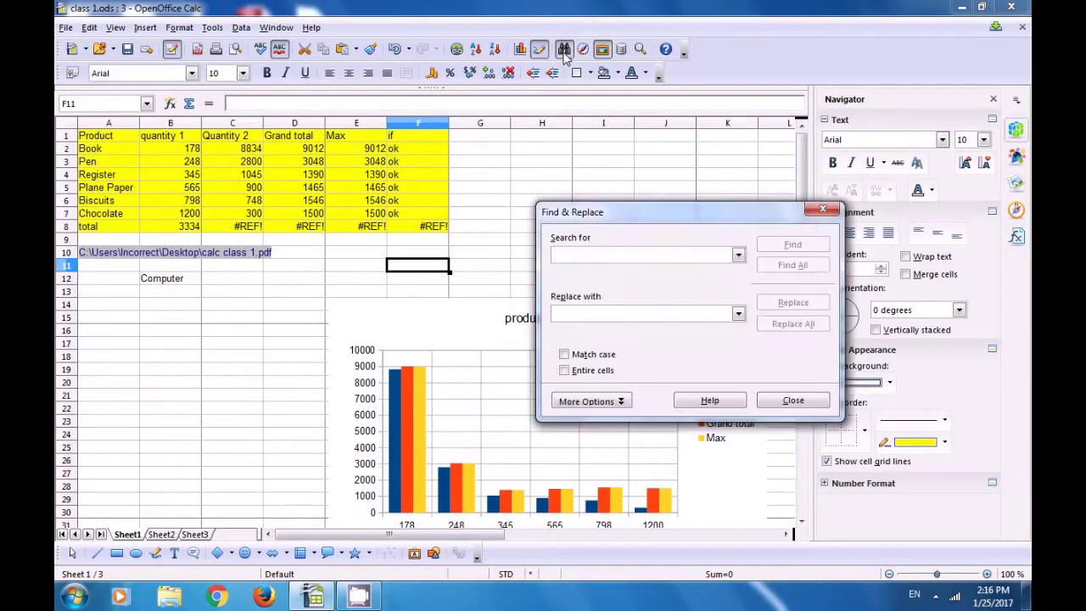
drag(637, 209, 595, 155)
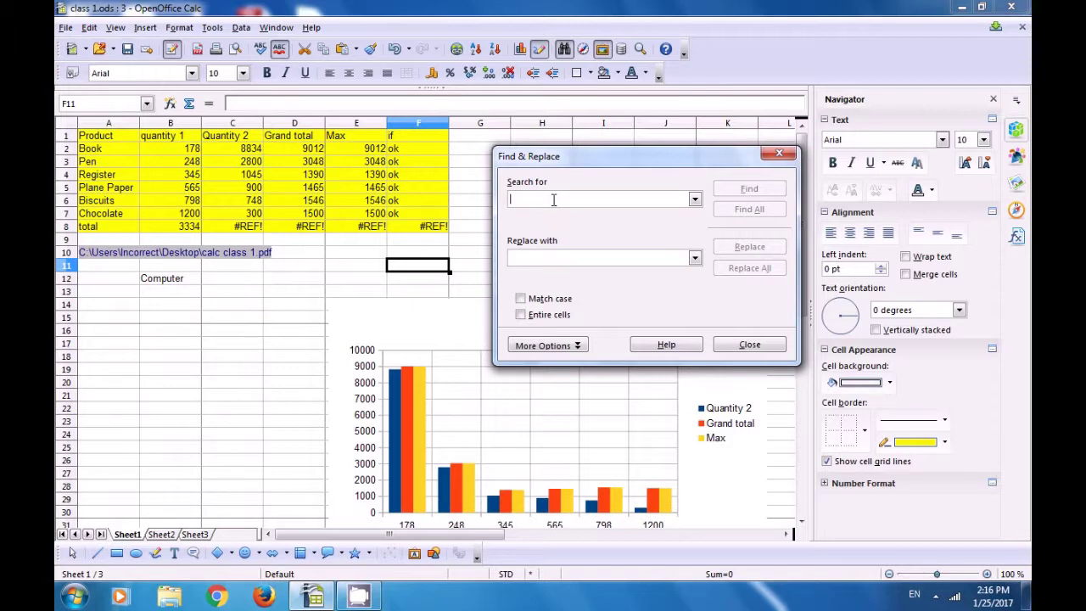
text(178)
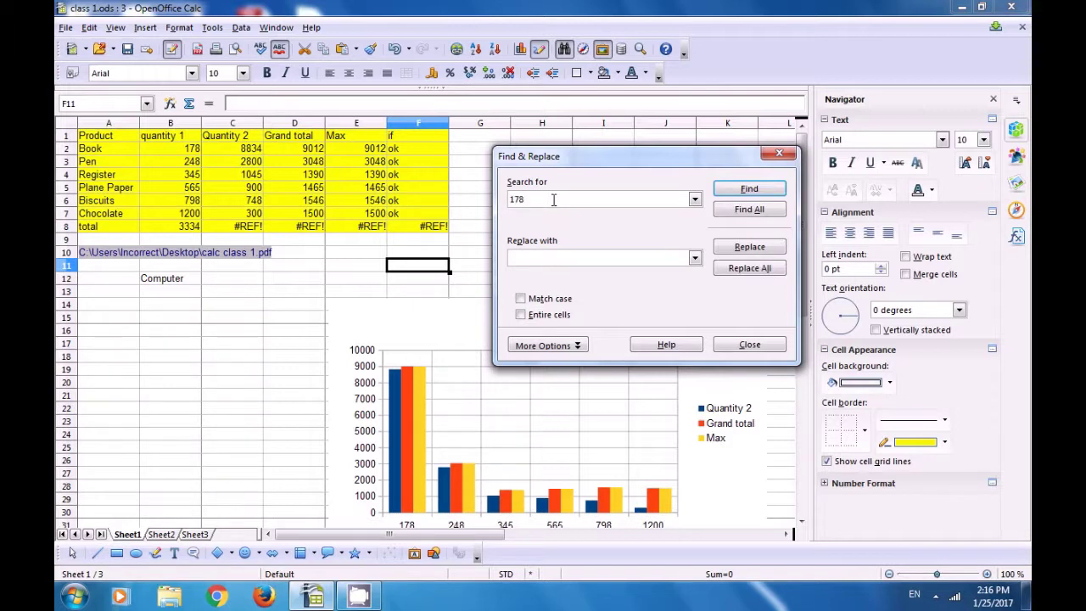
click(746, 191)
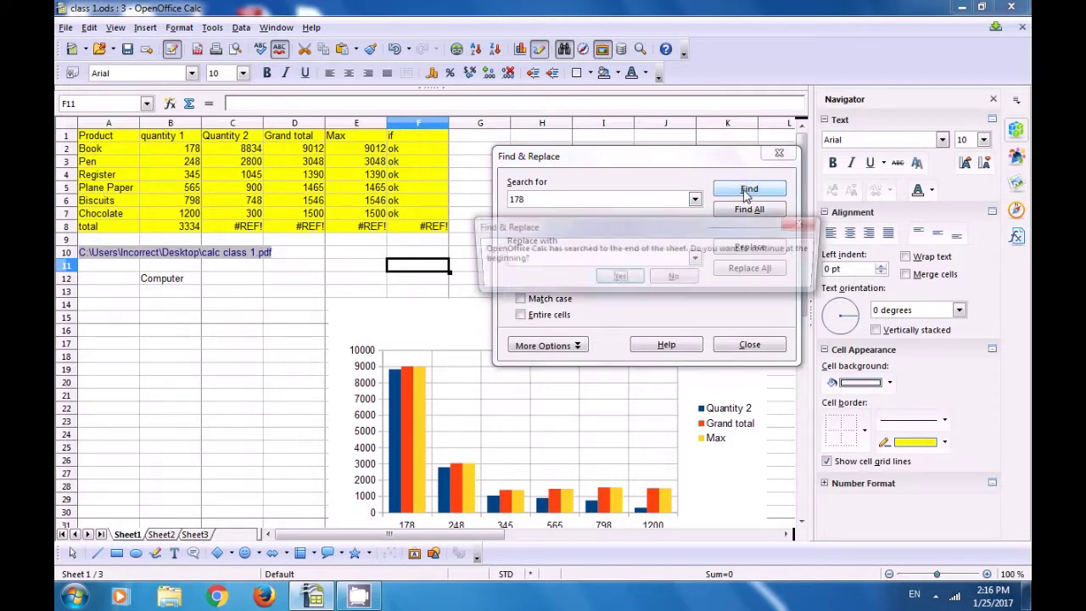
click(625, 278)
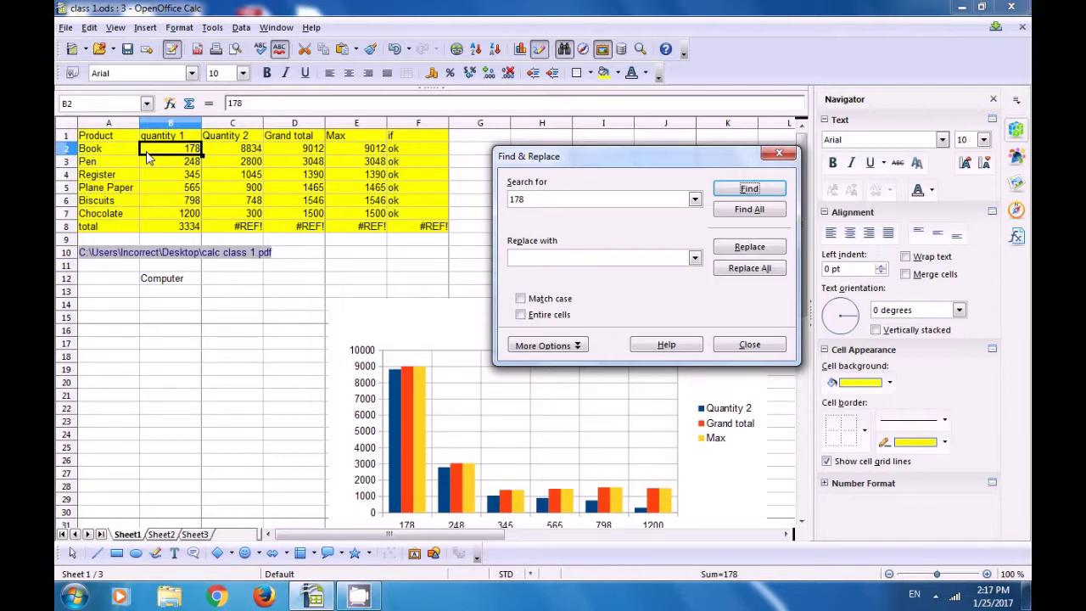
click(529, 252)
text(108)
click(746, 249)
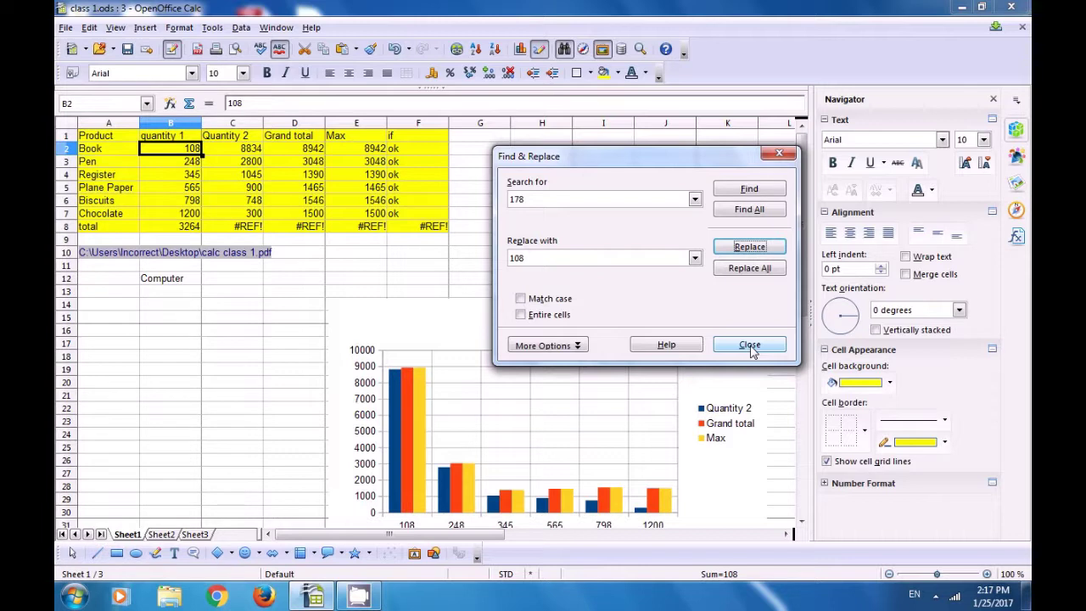
click(750, 345)
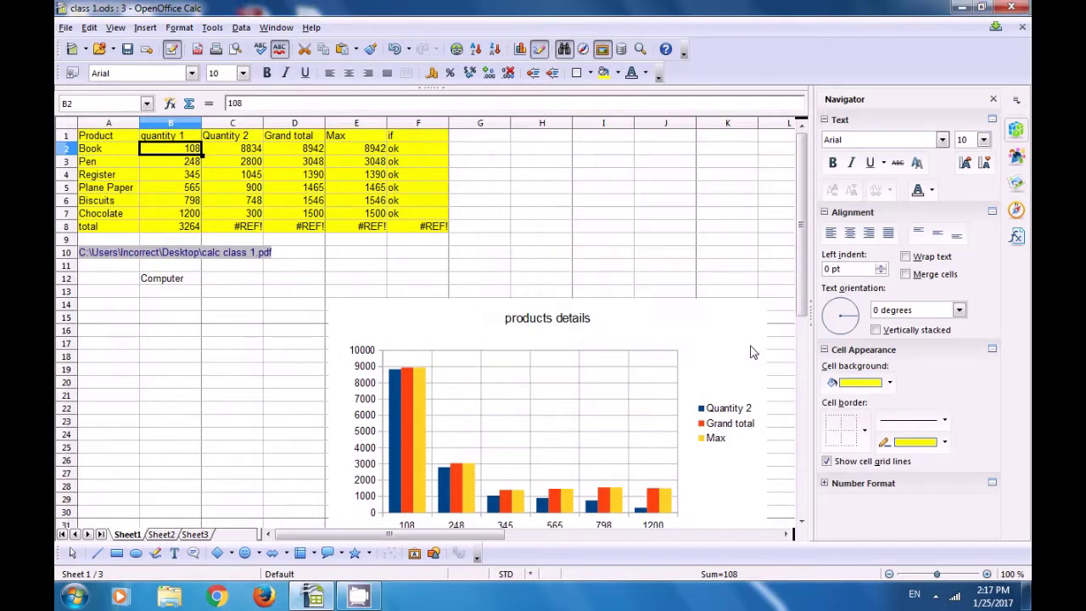
click(391, 295)
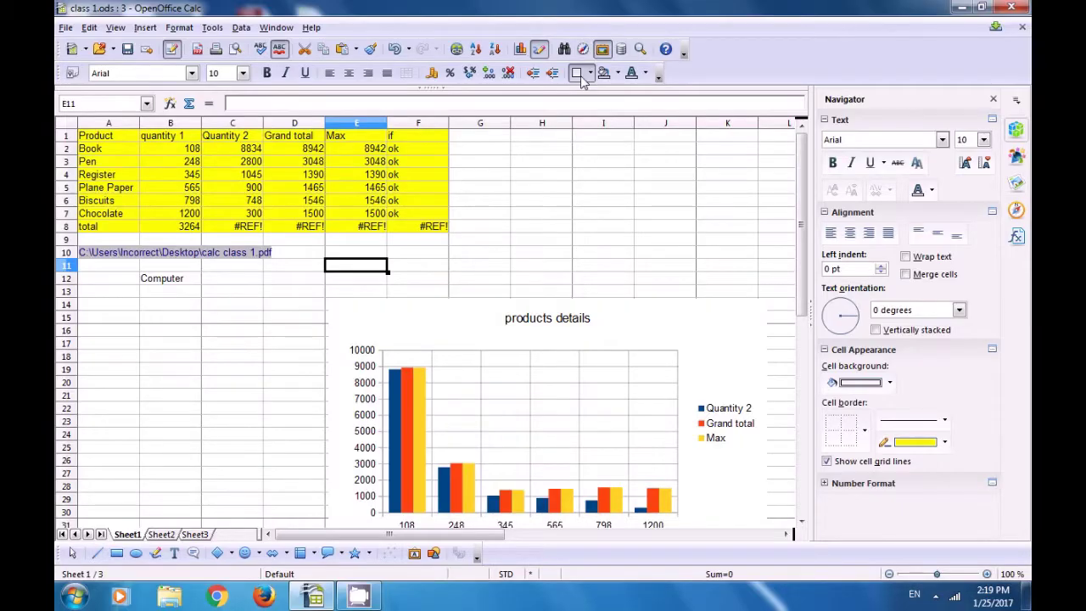
Open the Navigator beside the table and set its column to F and row number.
click(584, 50)
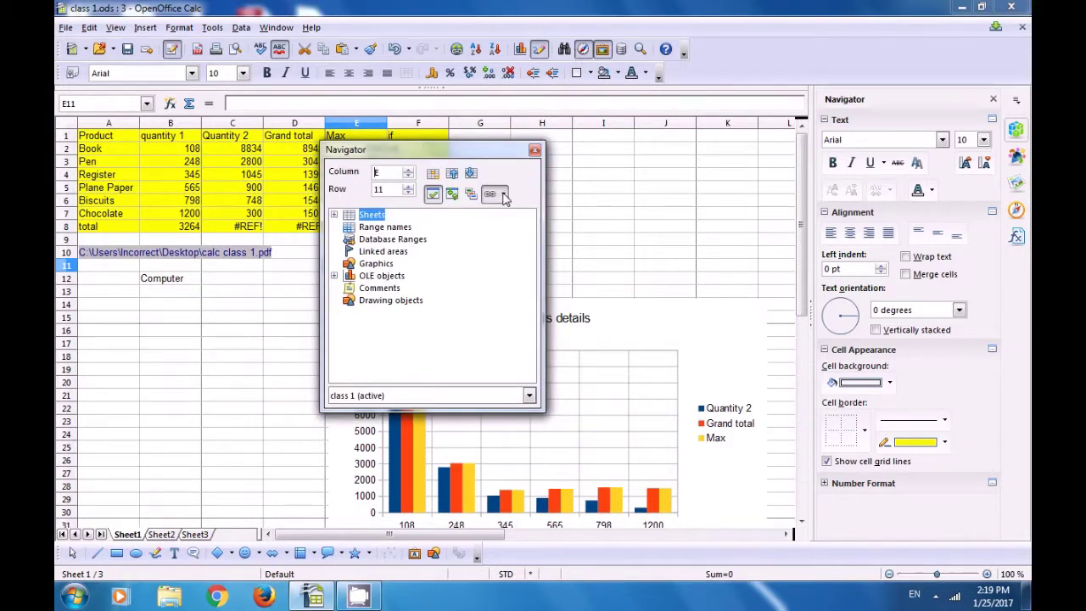
drag(467, 150, 596, 144)
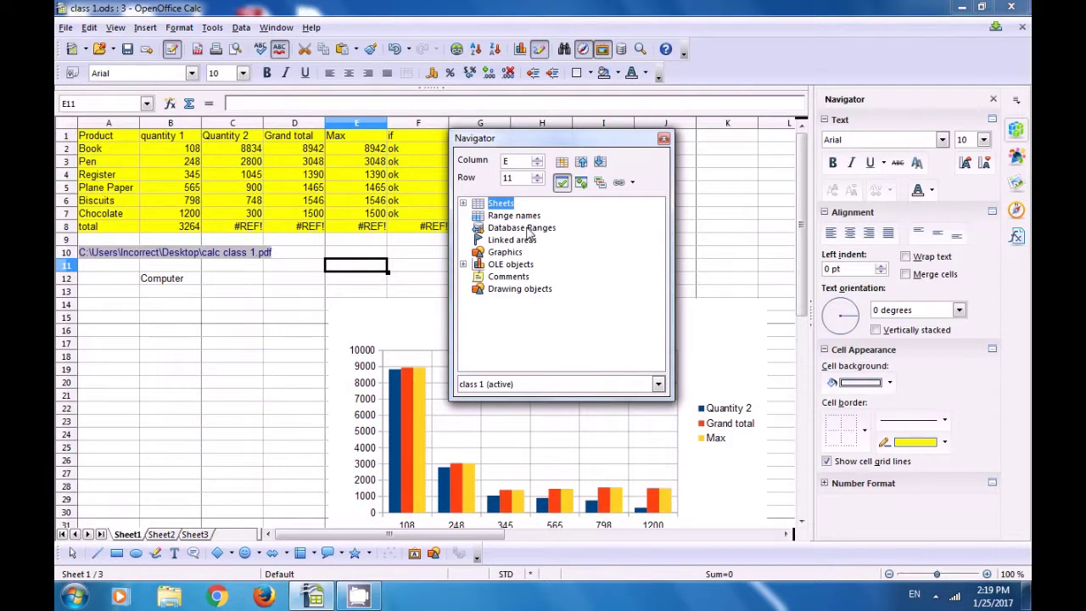
click(537, 159)
click(537, 176)
drag(551, 151, 577, 170)
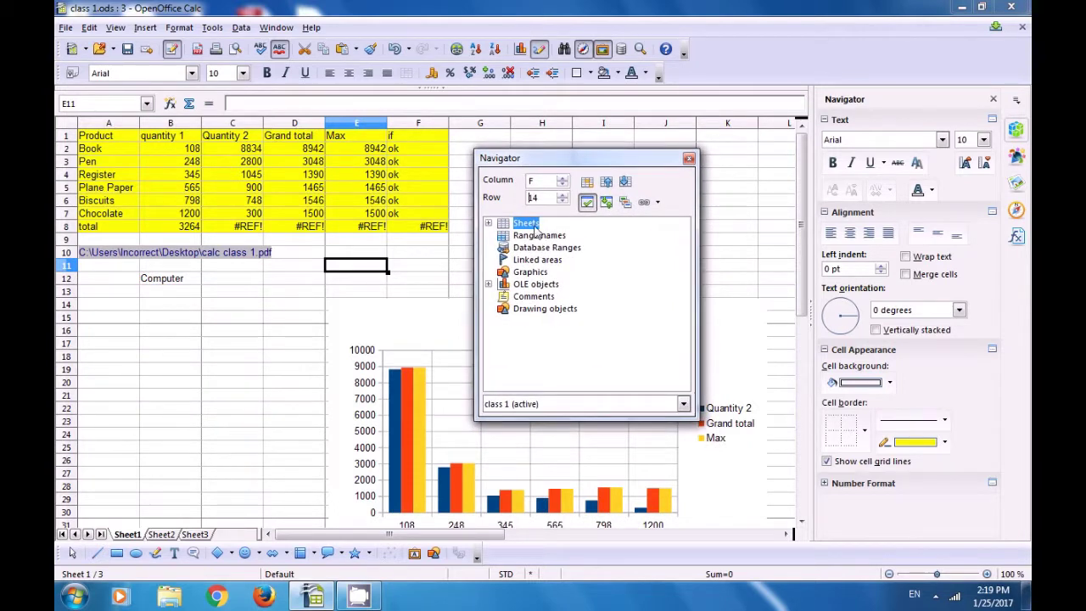
Expand the Navigator's sheet list, visit Sheet2, then return to Sheet1.
click(490, 224)
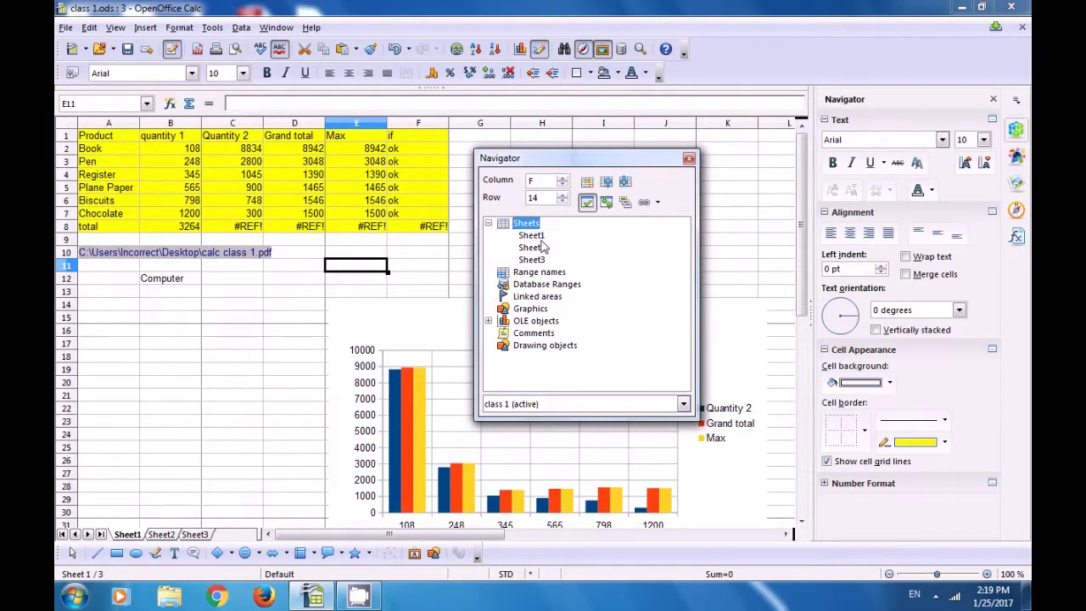
key(Down)
key(Down)
key(Down)
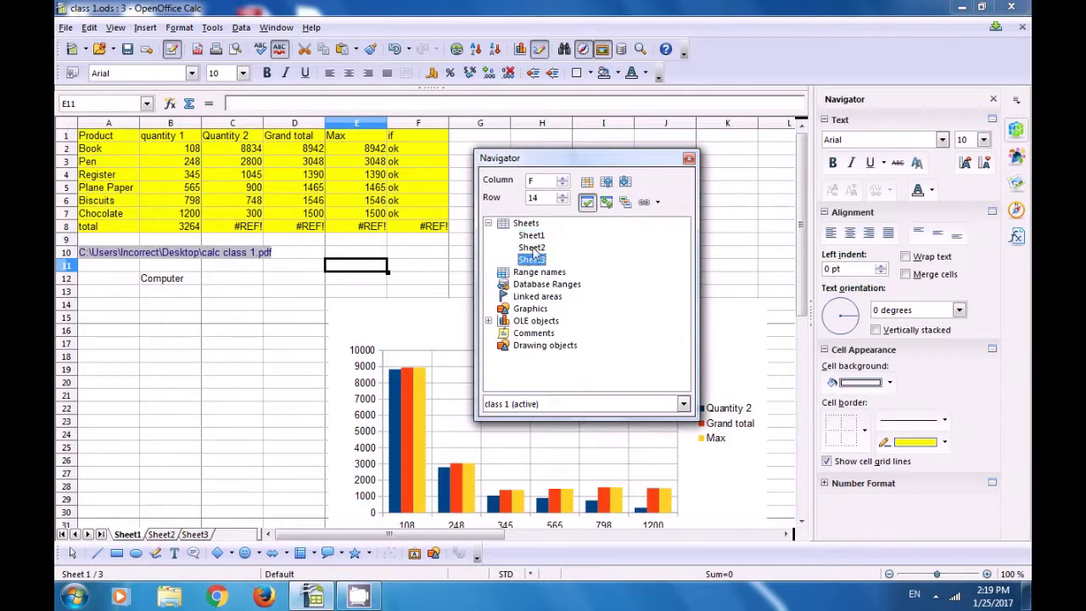
double_click(533, 248)
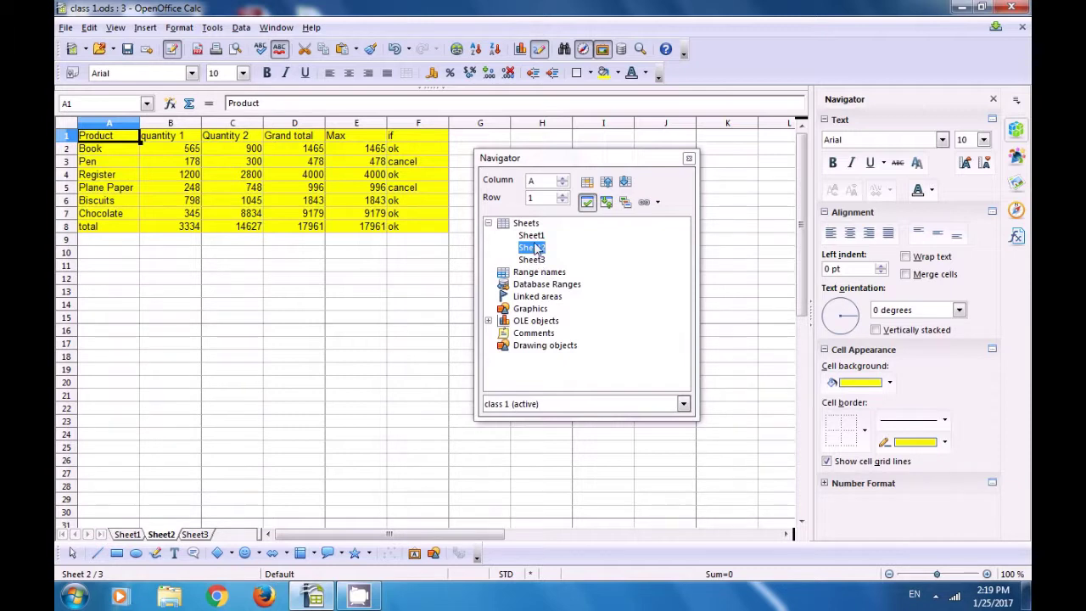
double_click(532, 236)
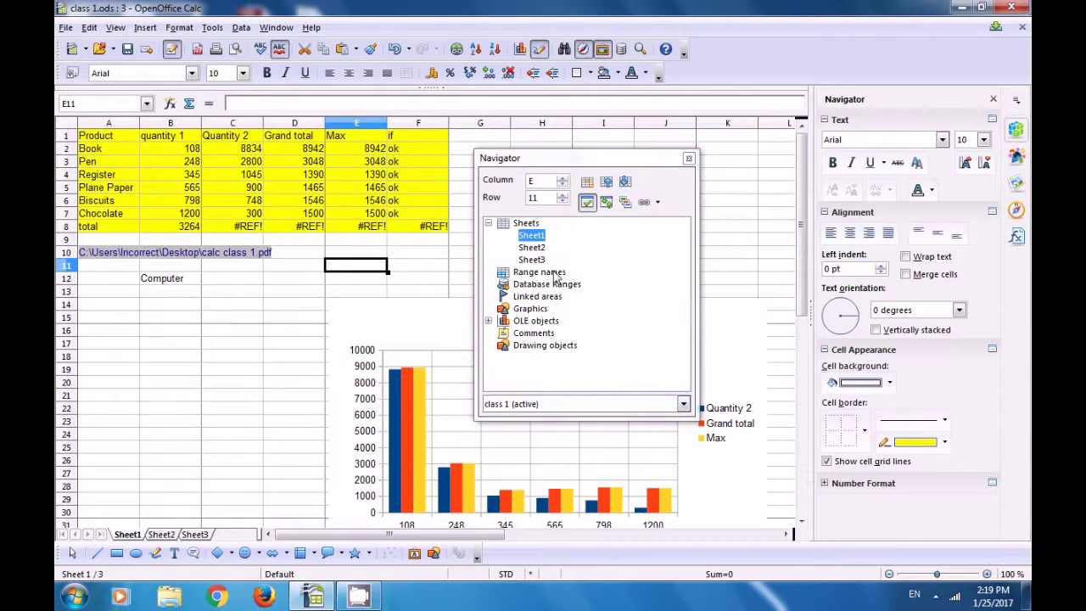
click(532, 273)
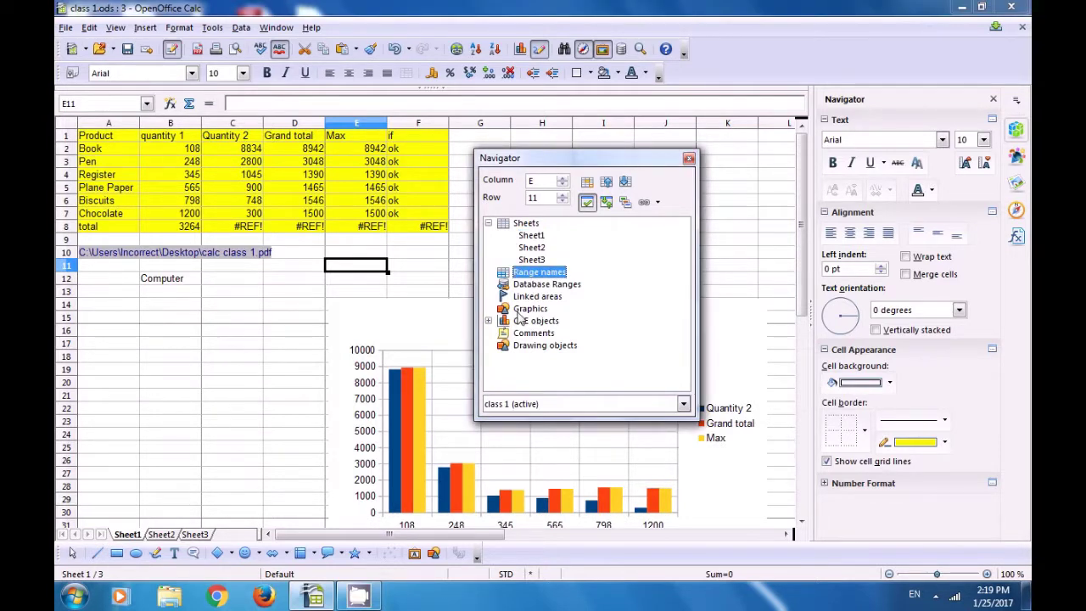
click(530, 309)
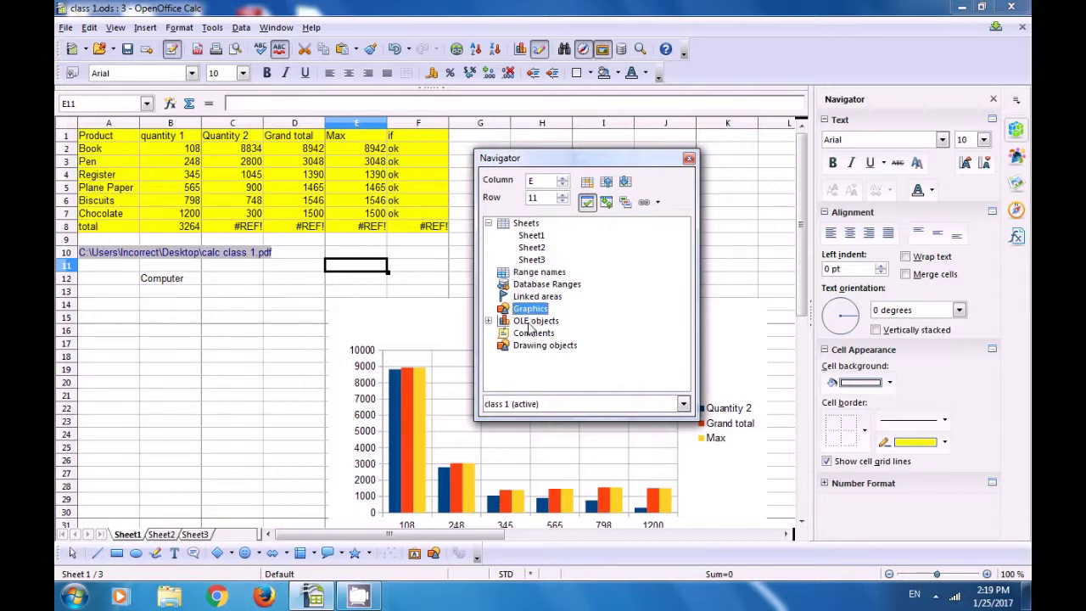
click(527, 348)
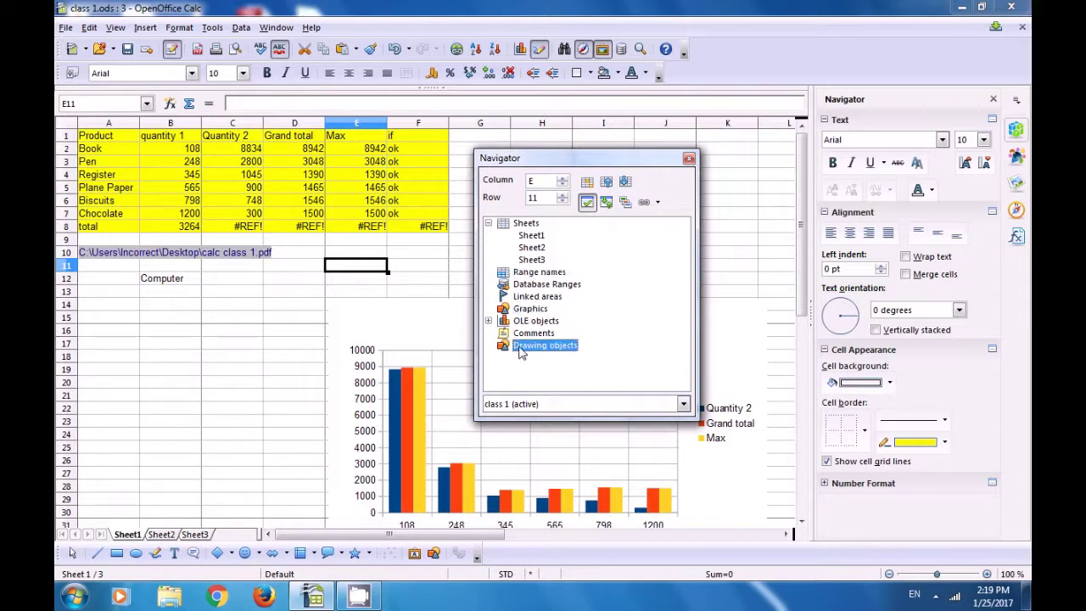
click(531, 334)
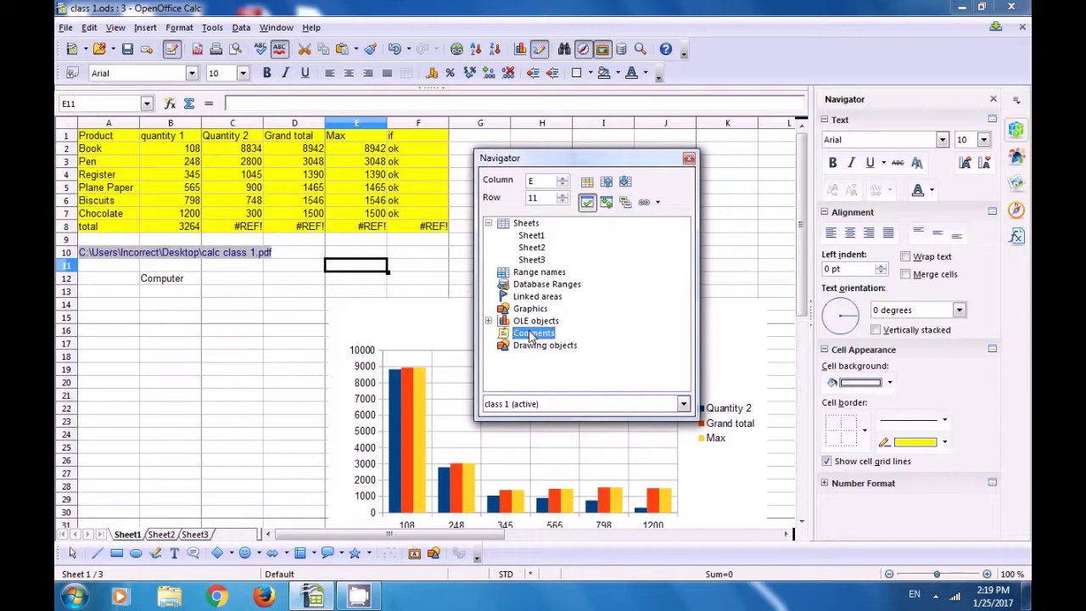
click(488, 321)
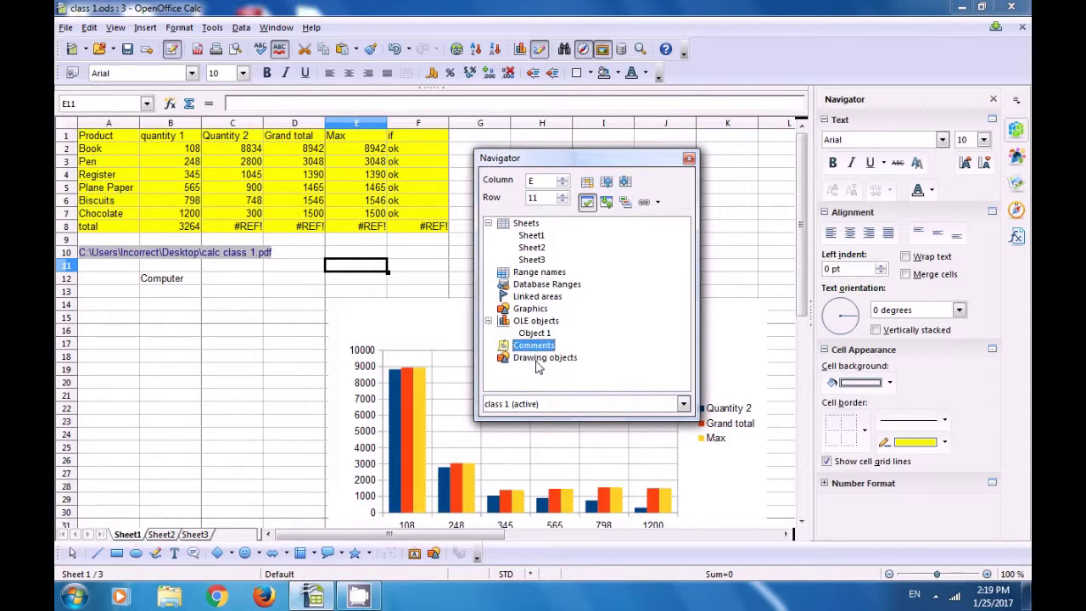
click(534, 311)
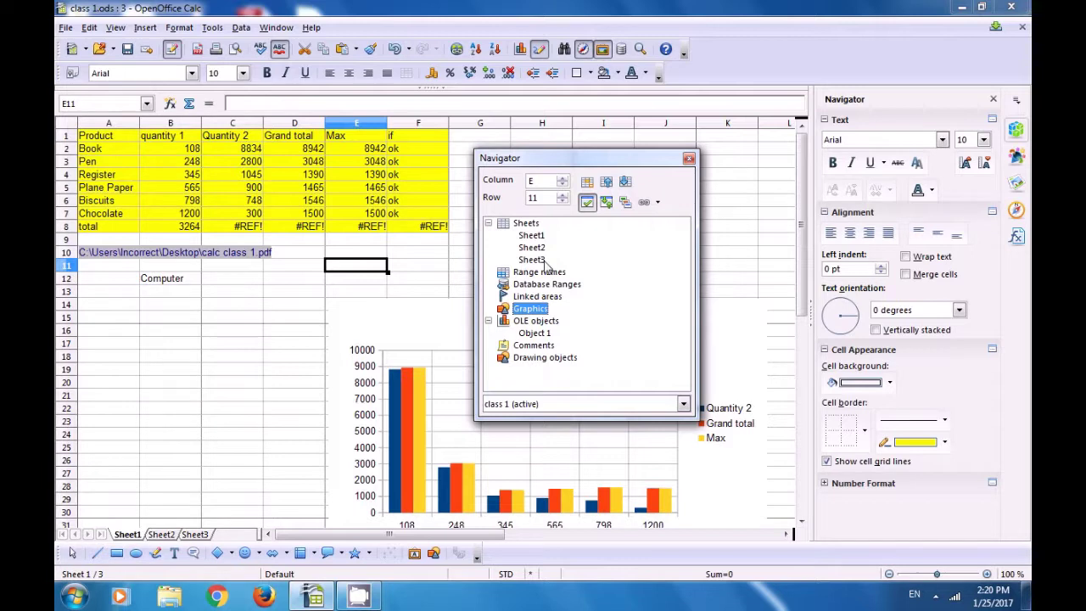
click(588, 203)
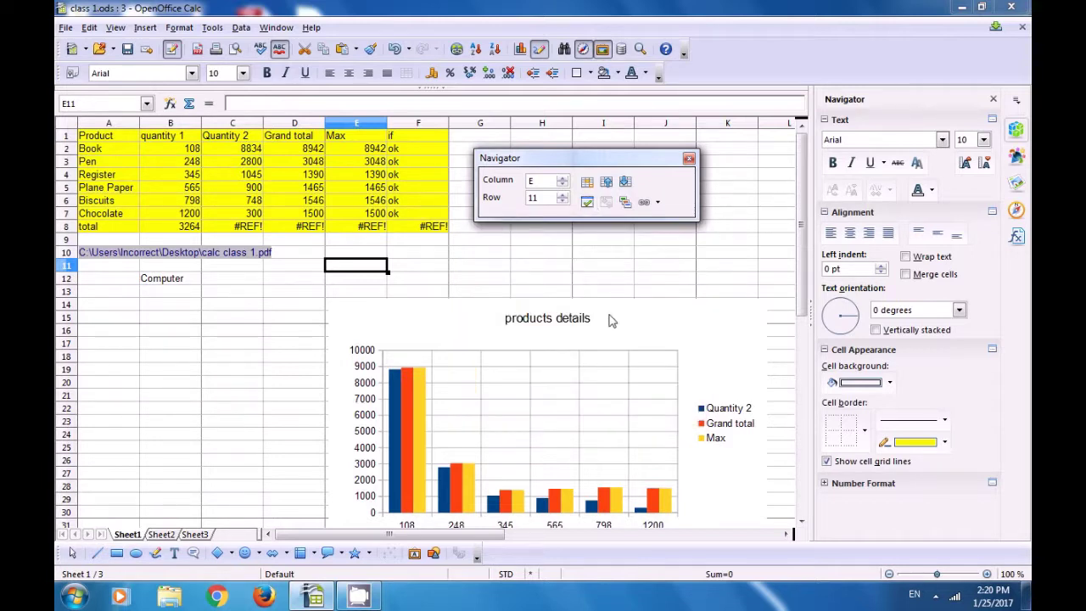
click(588, 203)
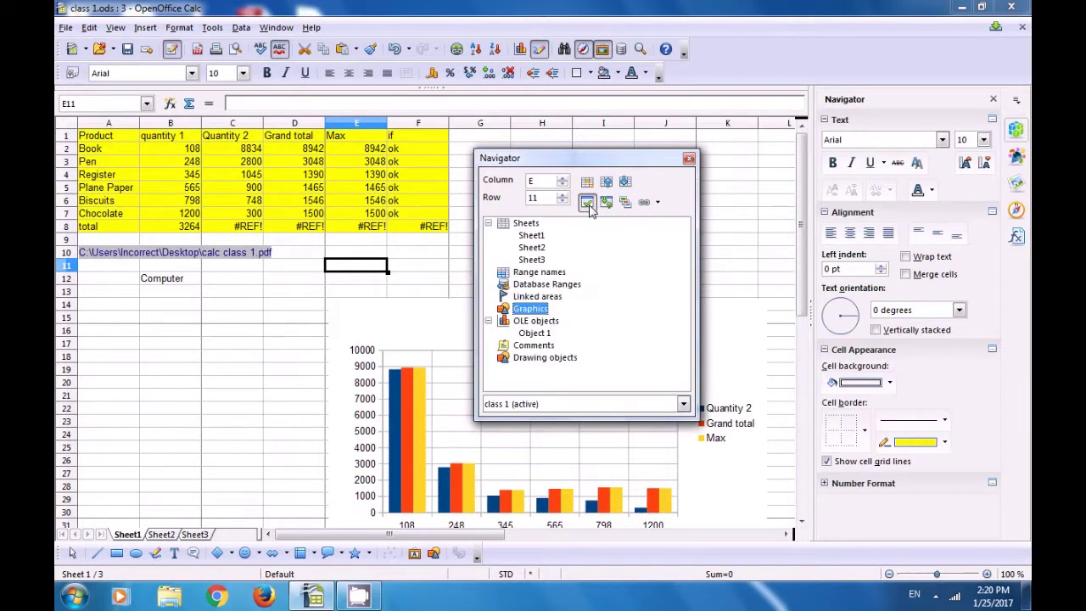
click(605, 204)
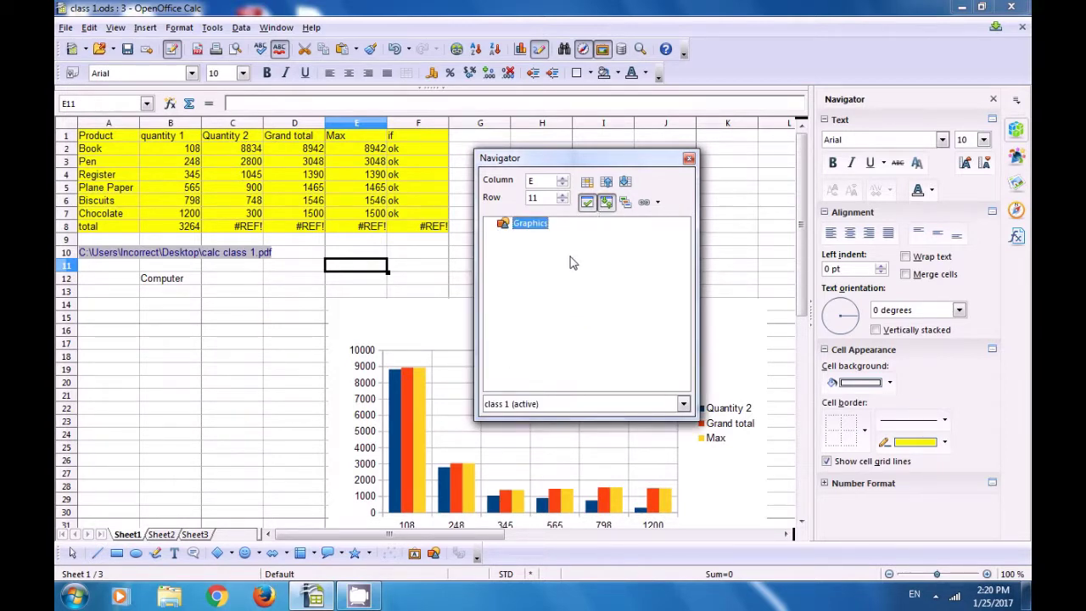
click(606, 203)
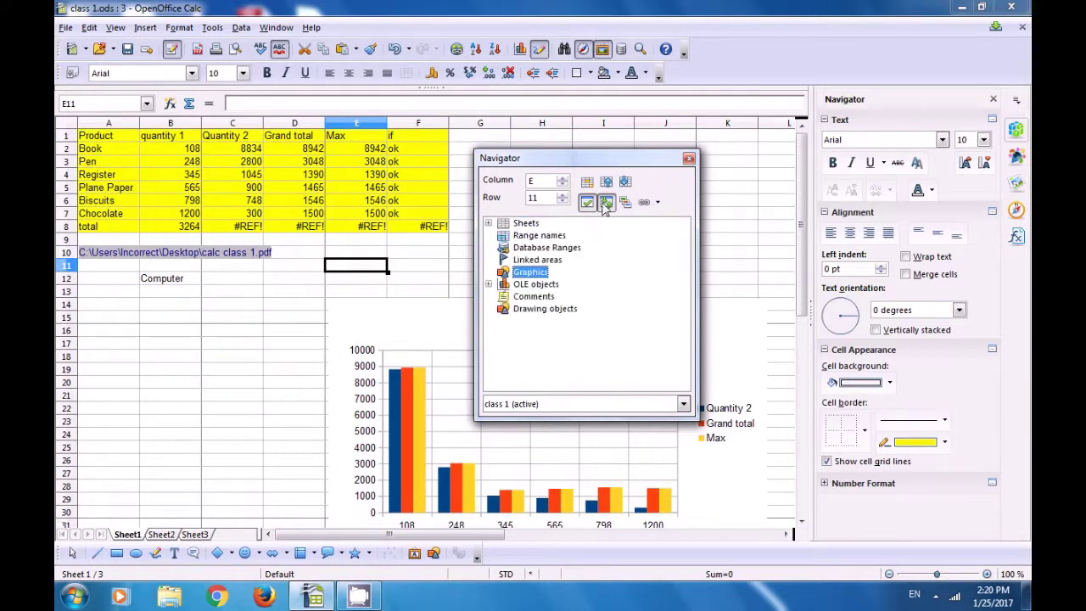
click(524, 223)
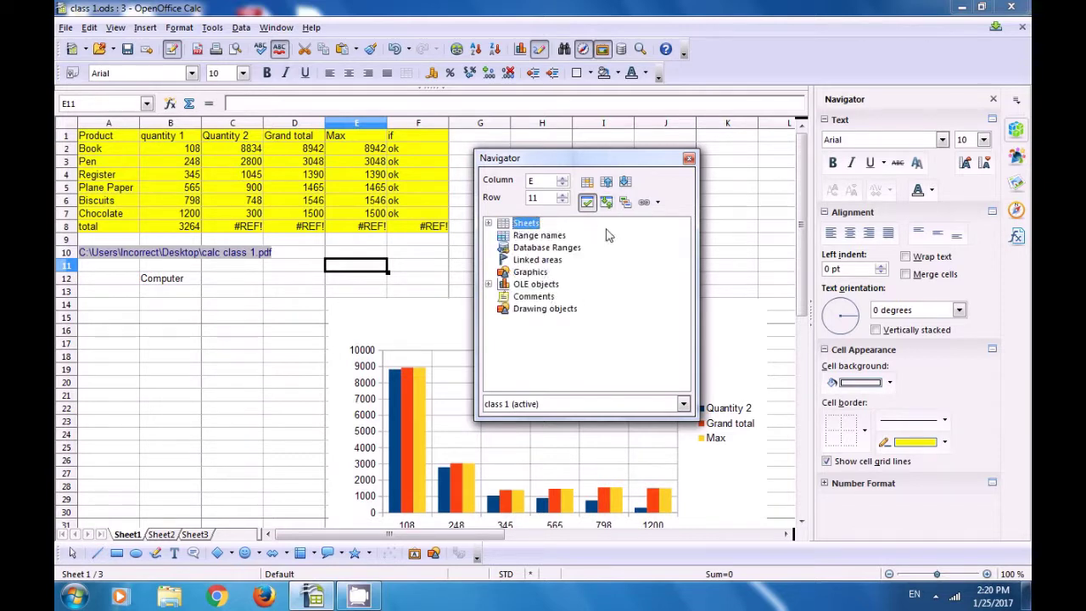
click(606, 203)
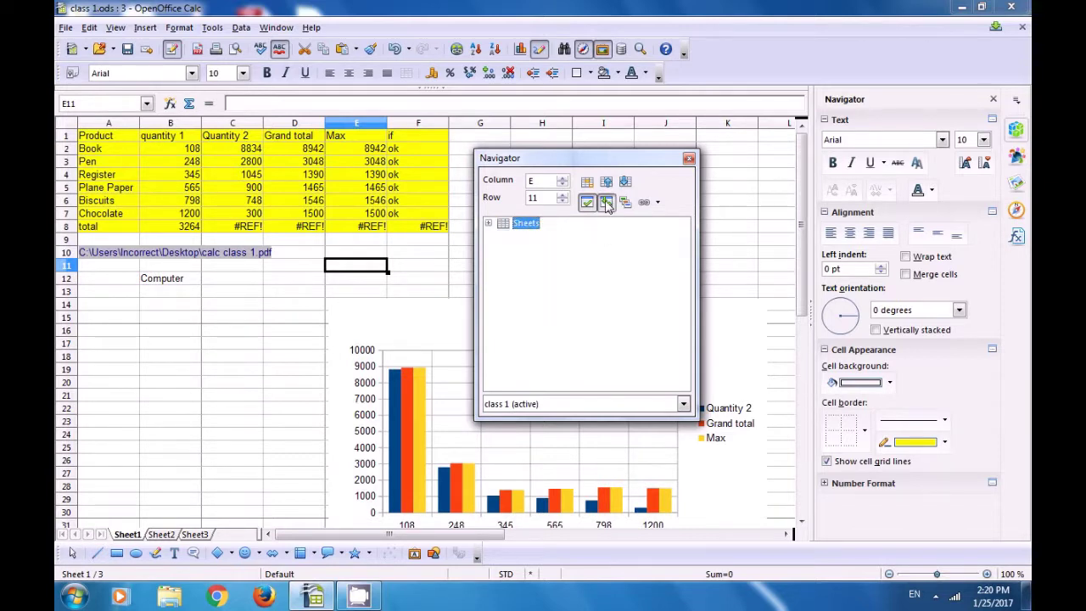
click(487, 223)
click(606, 206)
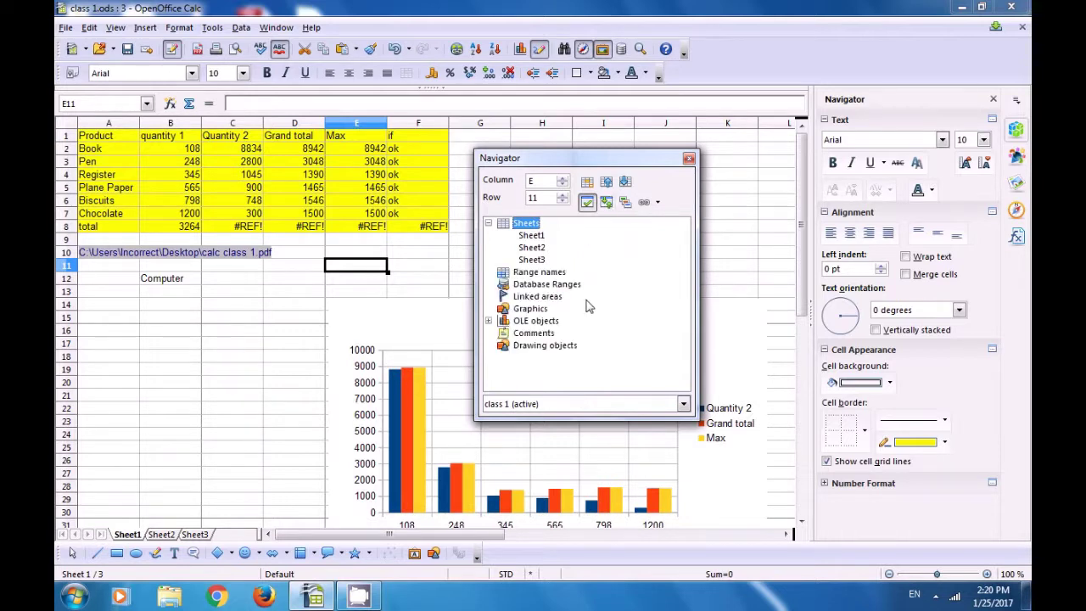
click(625, 203)
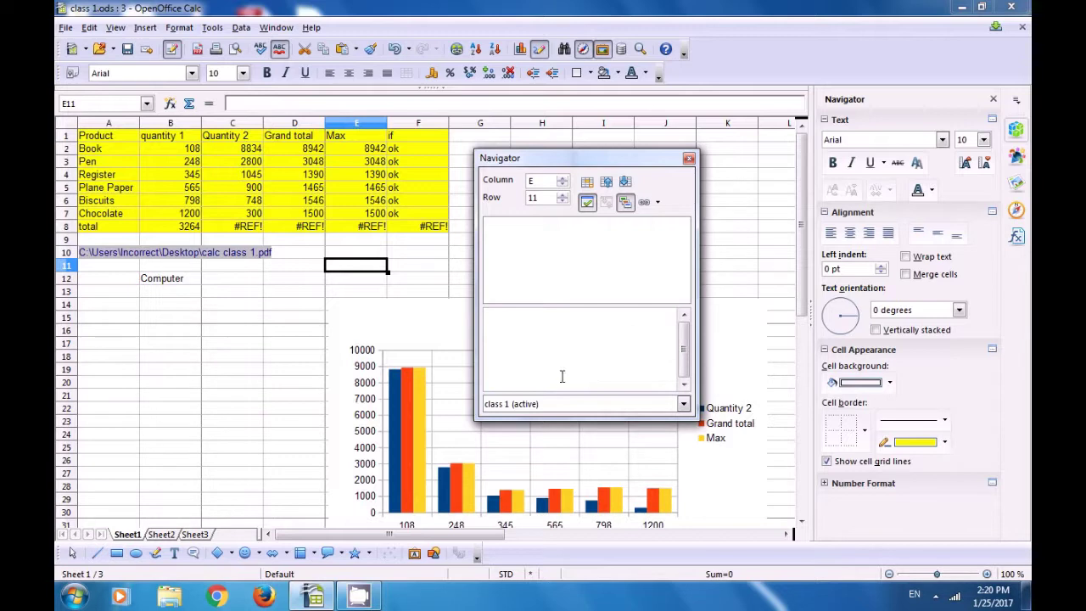
click(514, 331)
click(520, 405)
click(520, 405)
click(520, 408)
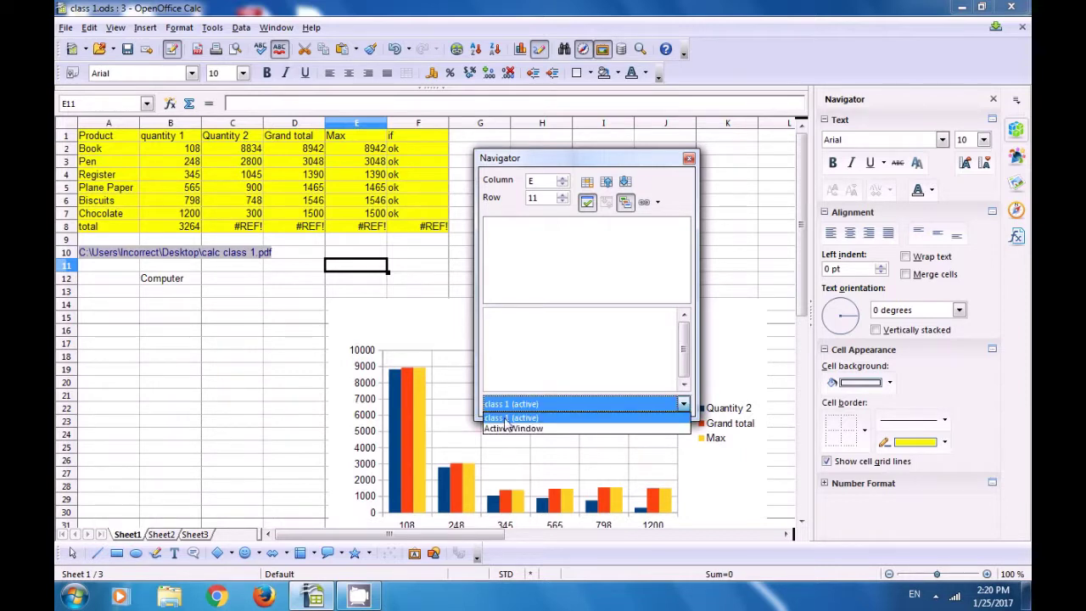
click(527, 349)
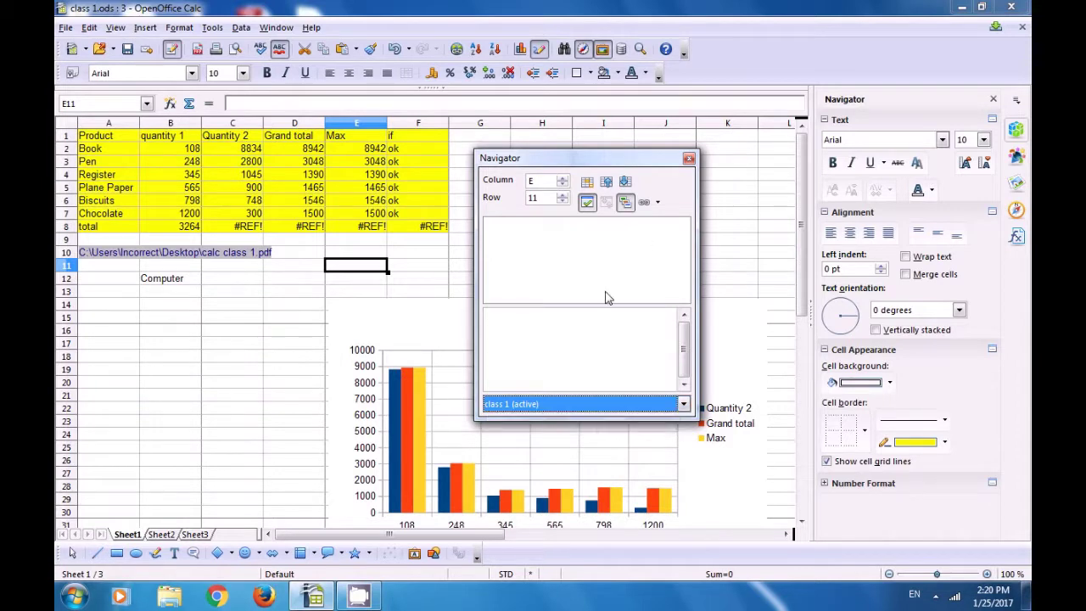
click(625, 203)
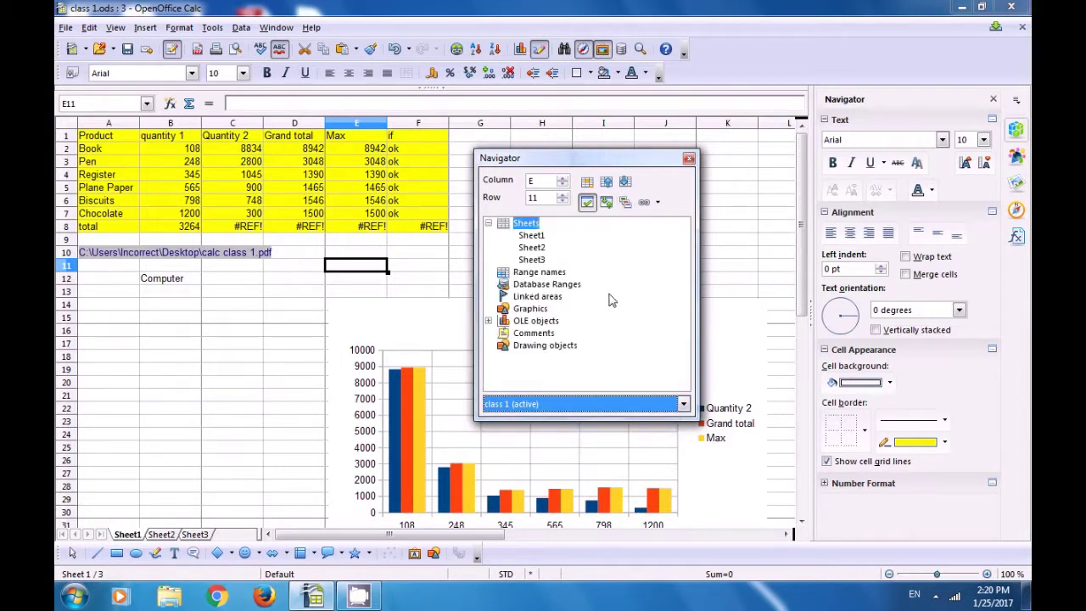
key(Left)
key(Down)
key(Down)
key(Down)
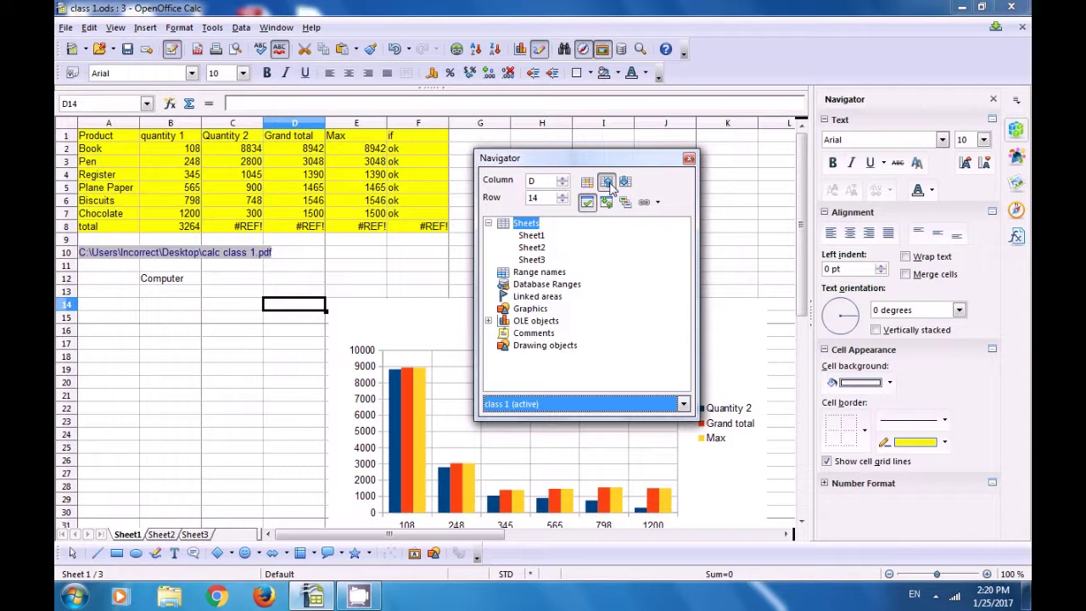
click(610, 187)
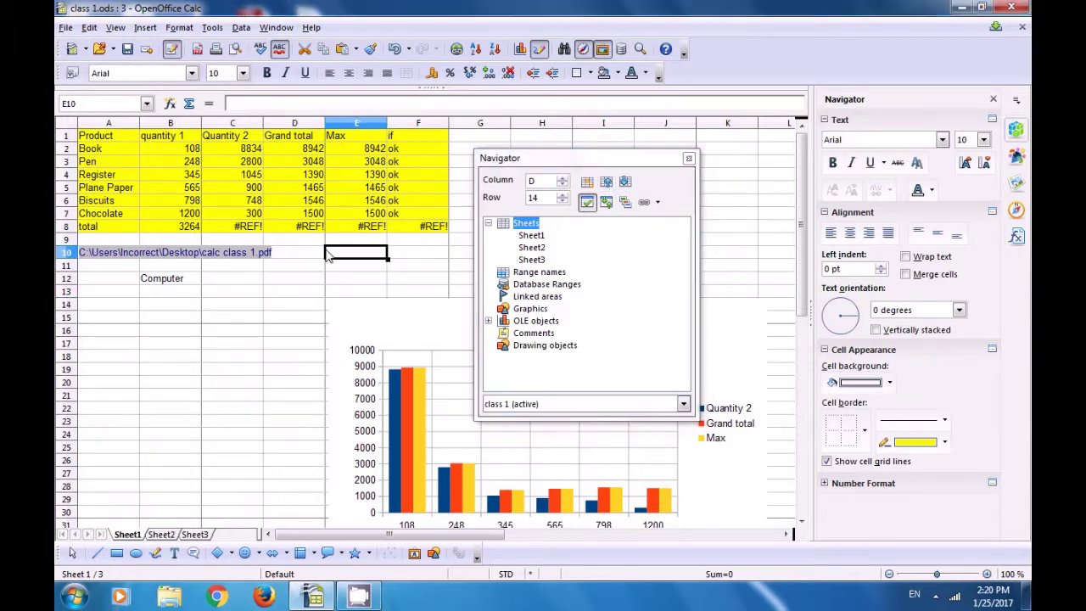
click(604, 183)
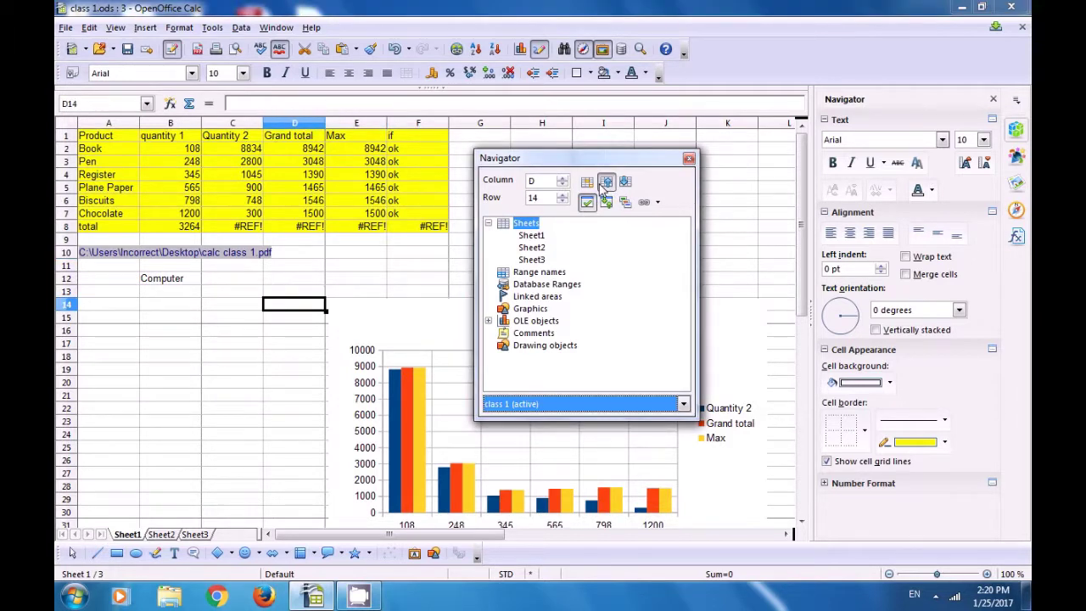
click(621, 185)
click(625, 185)
click(562, 182)
click(562, 182)
click(561, 194)
click(560, 195)
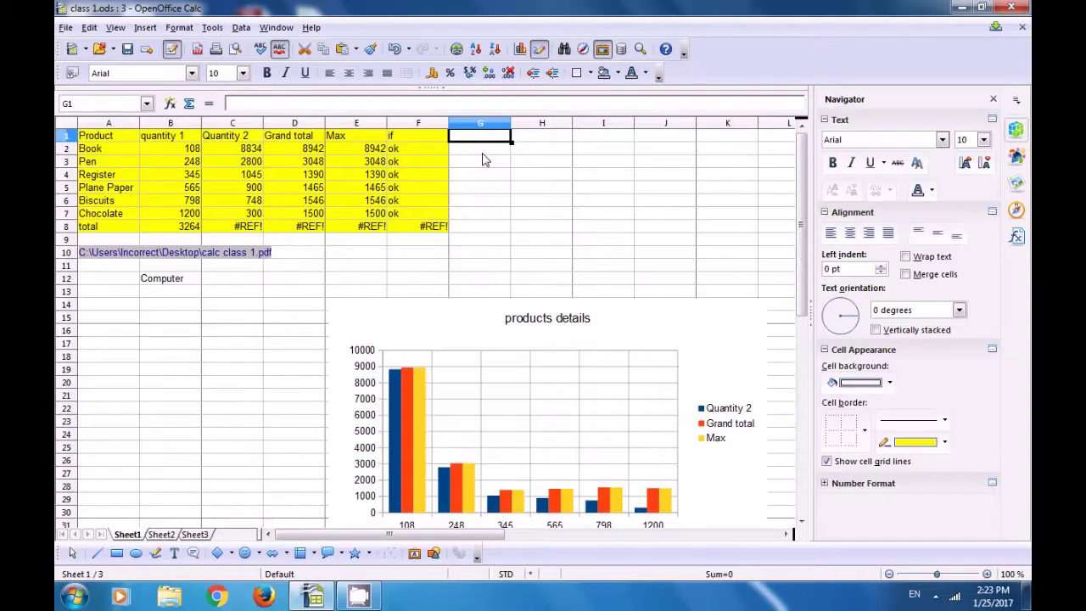
Enter the heading 'minimum' in G1 and =MIN(B2:E2) in G2, giving 108.
text(mini)
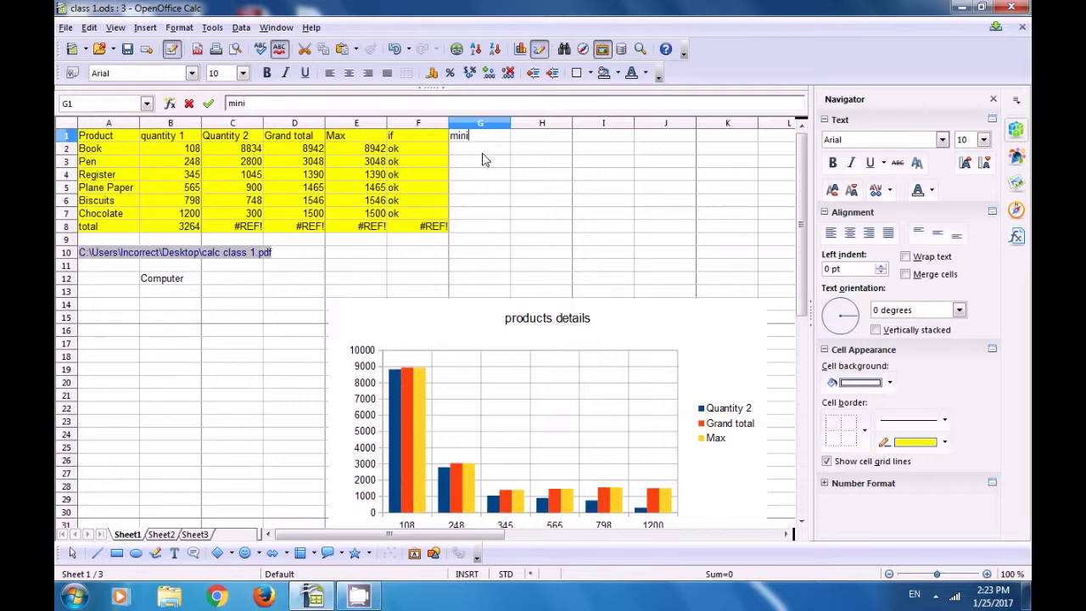
text(mum)
key(Return)
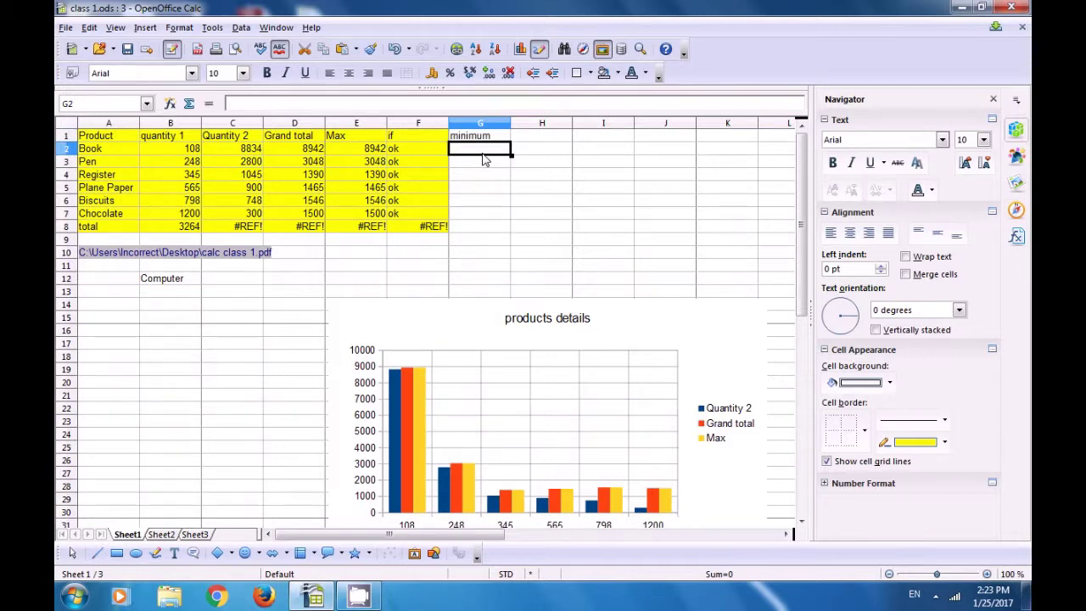
text(=min)
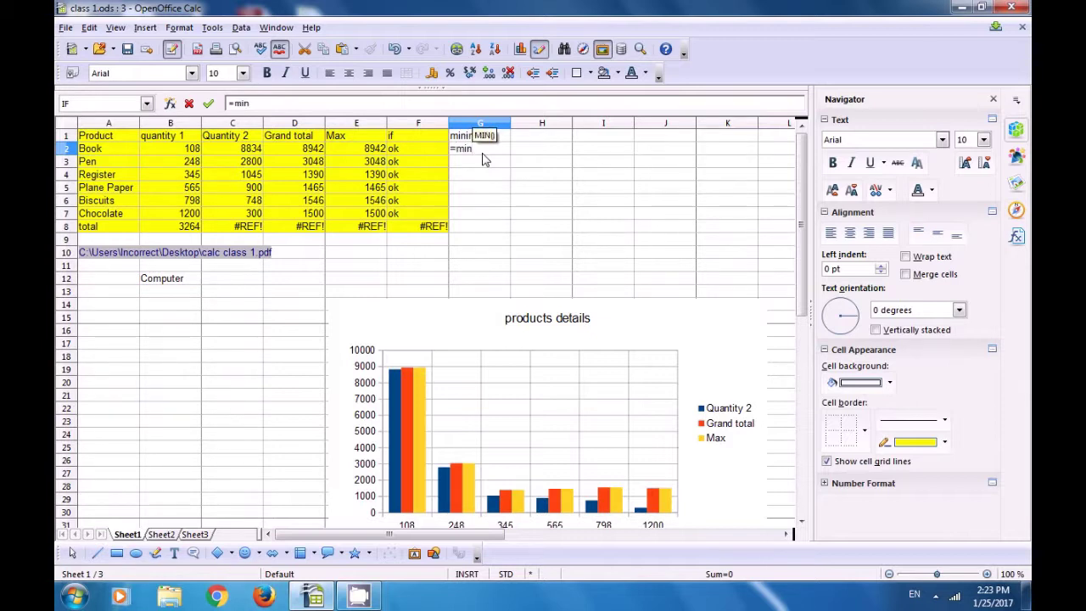
text(()
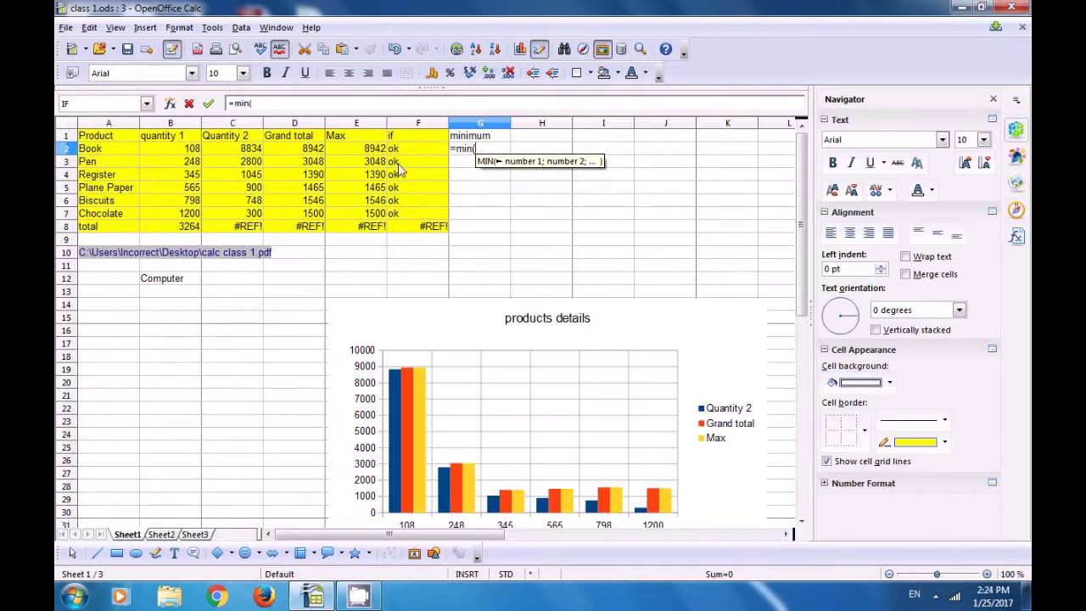
drag(195, 147, 346, 153)
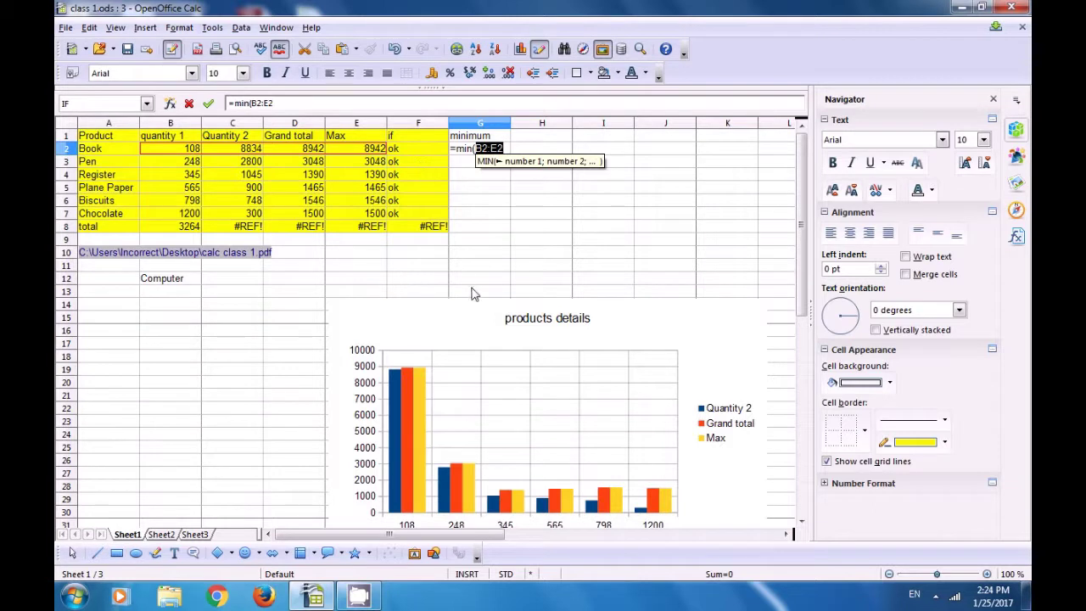
text())
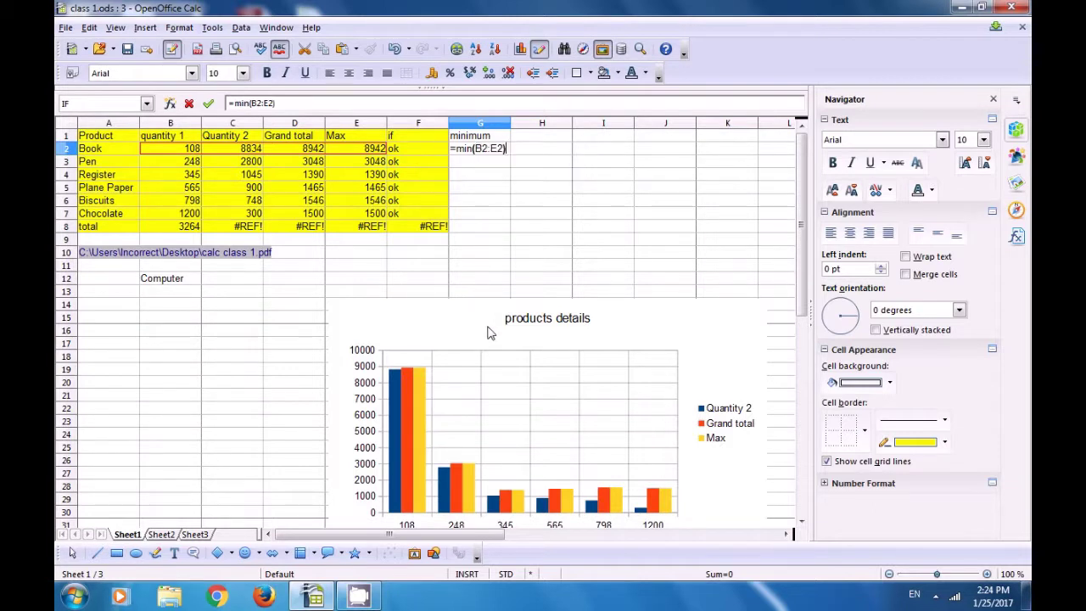
key(Return)
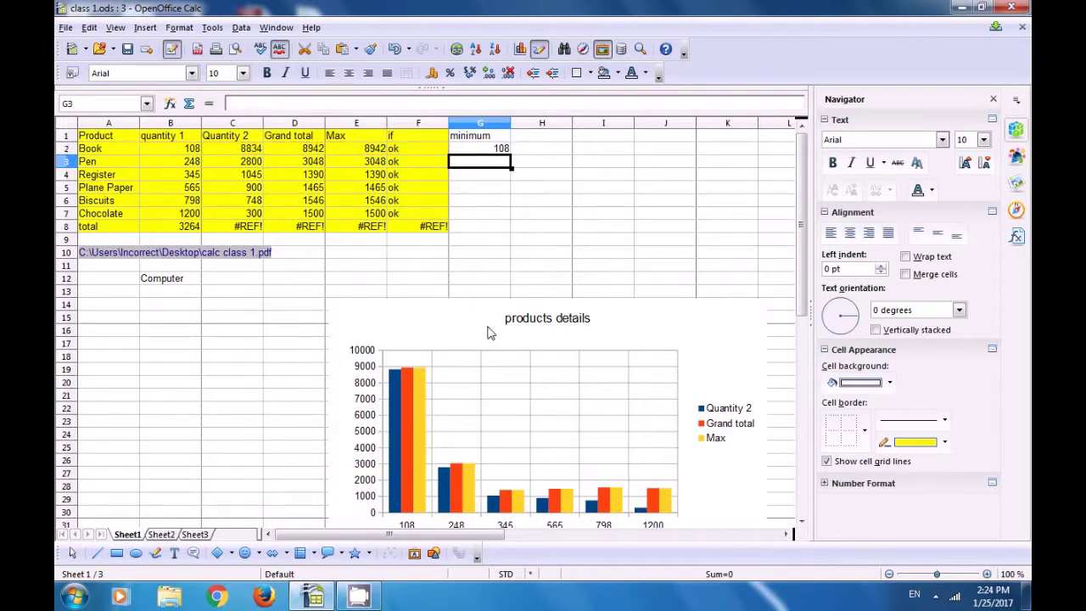
Reselect G2 and select the minimum column down to the total row.
click(494, 151)
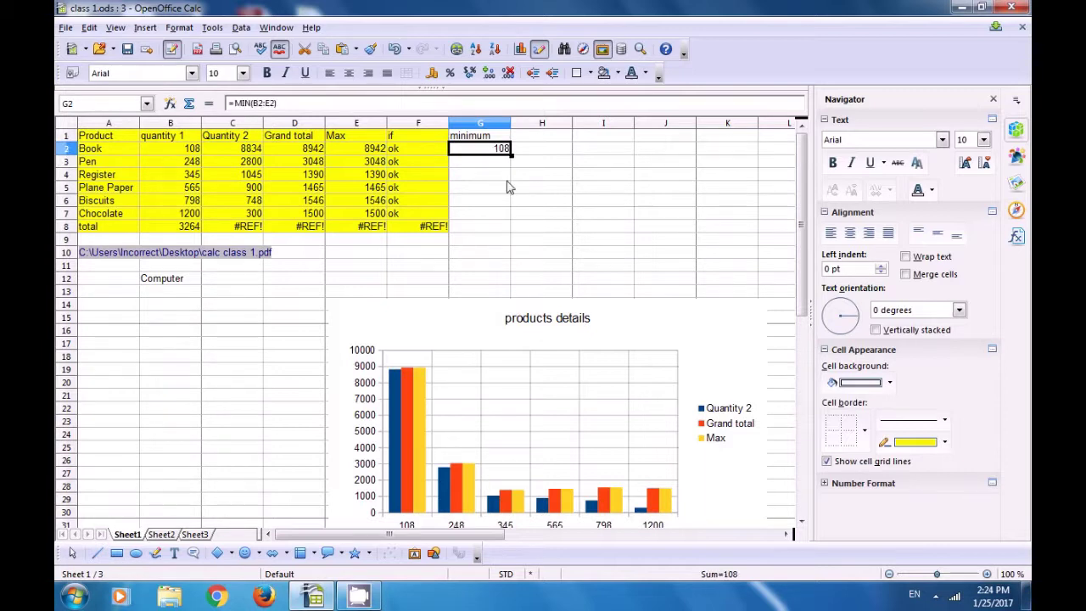
shift+click(487, 233)
key(shift+Return)
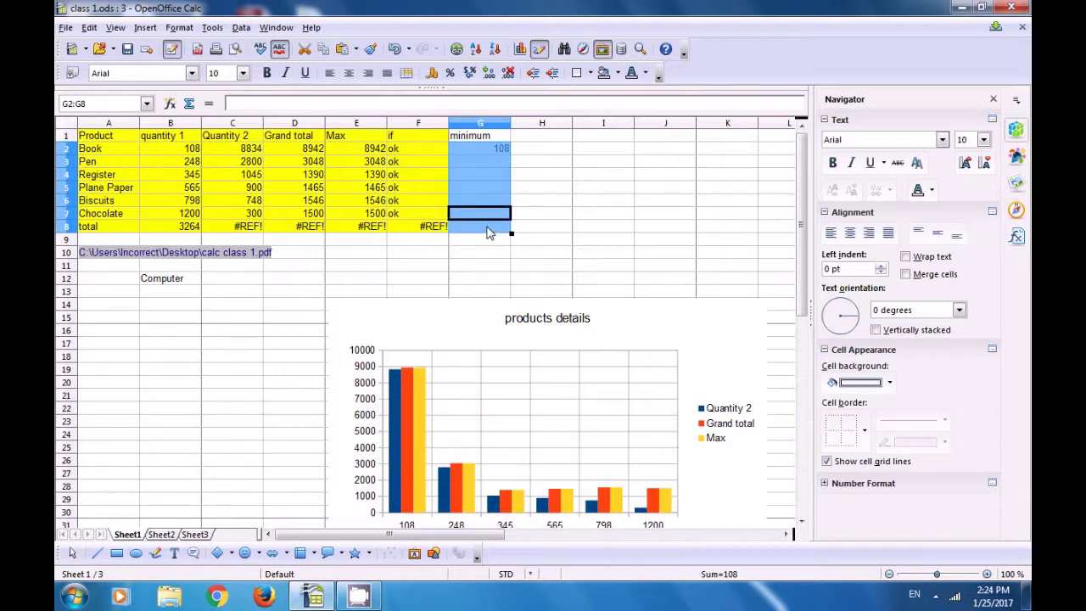
Fill the MIN formula from G2 down to G8, giving 108 through 300 and #REF! for the total.
click(498, 151)
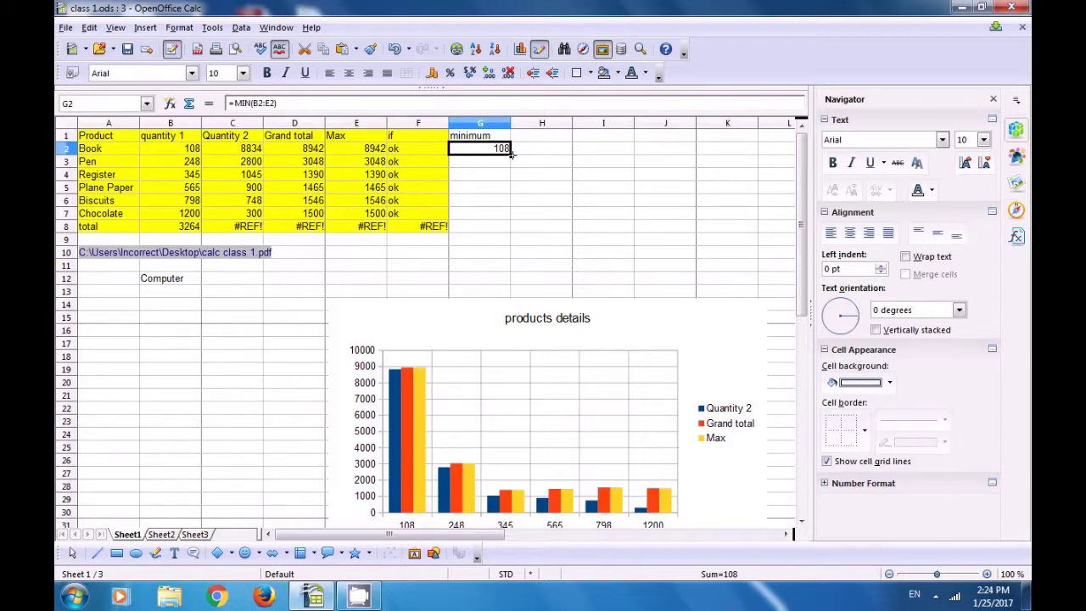
drag(511, 154, 511, 231)
key(ctrl+s)
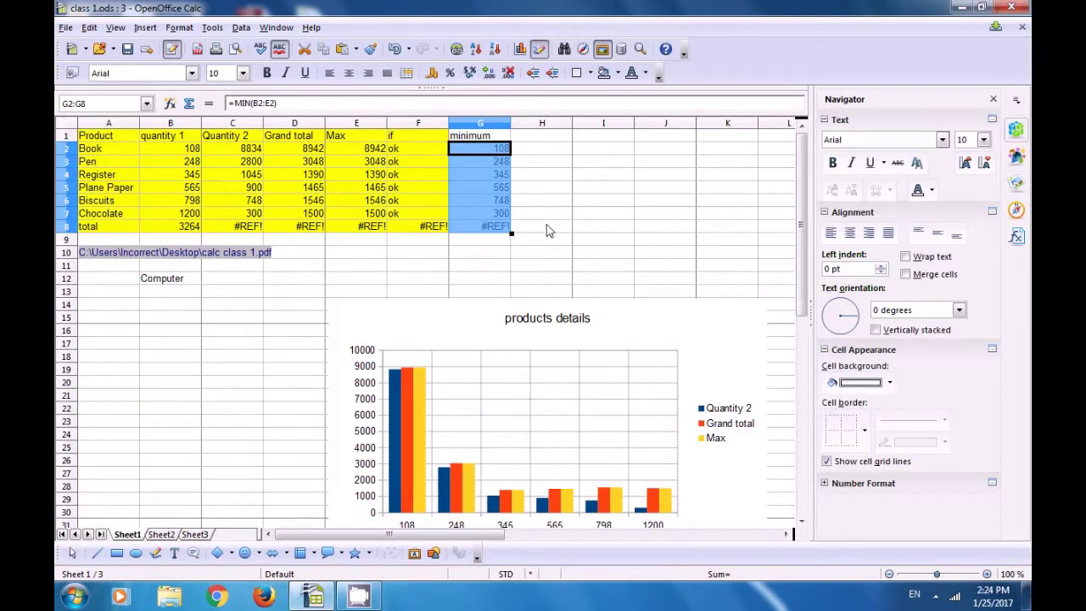
click(549, 230)
click(496, 232)
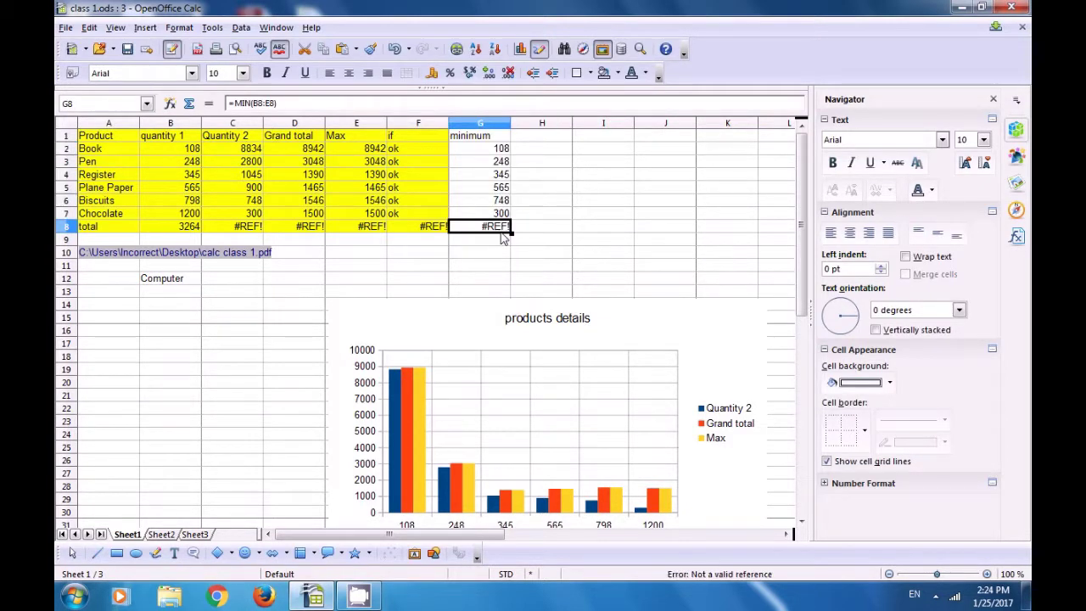
click(500, 278)
click(425, 262)
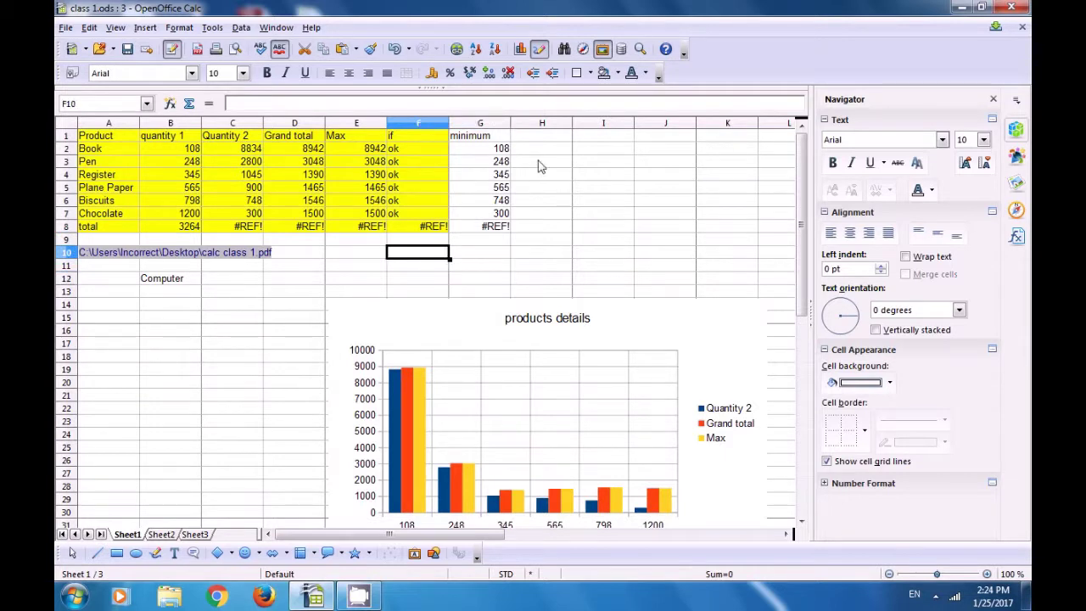
click(381, 261)
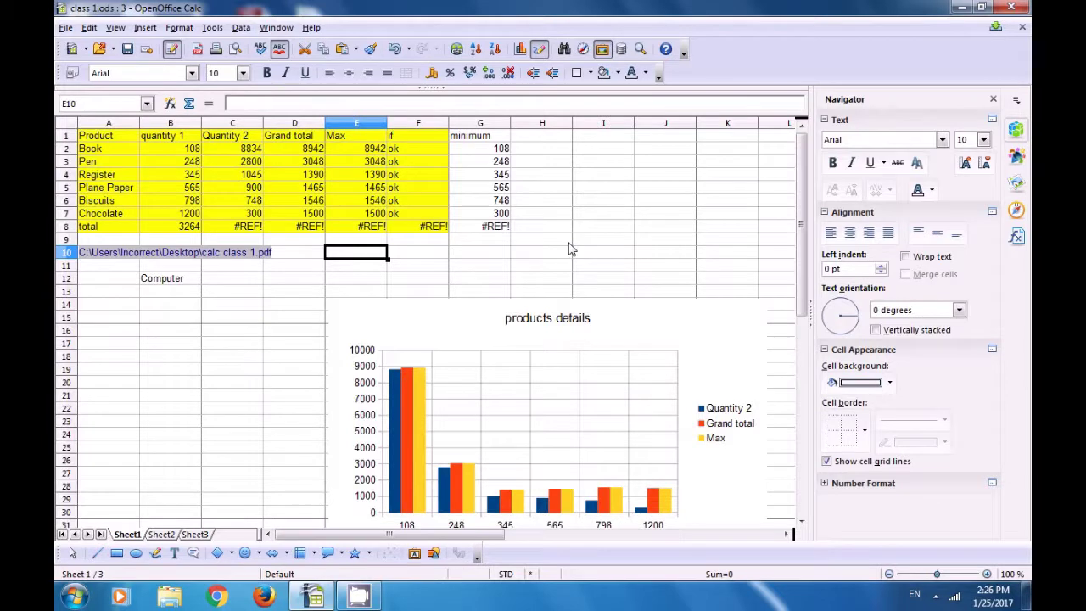
Enter 2 in H2 and show it as currency, then percent, then standard format.
click(558, 151)
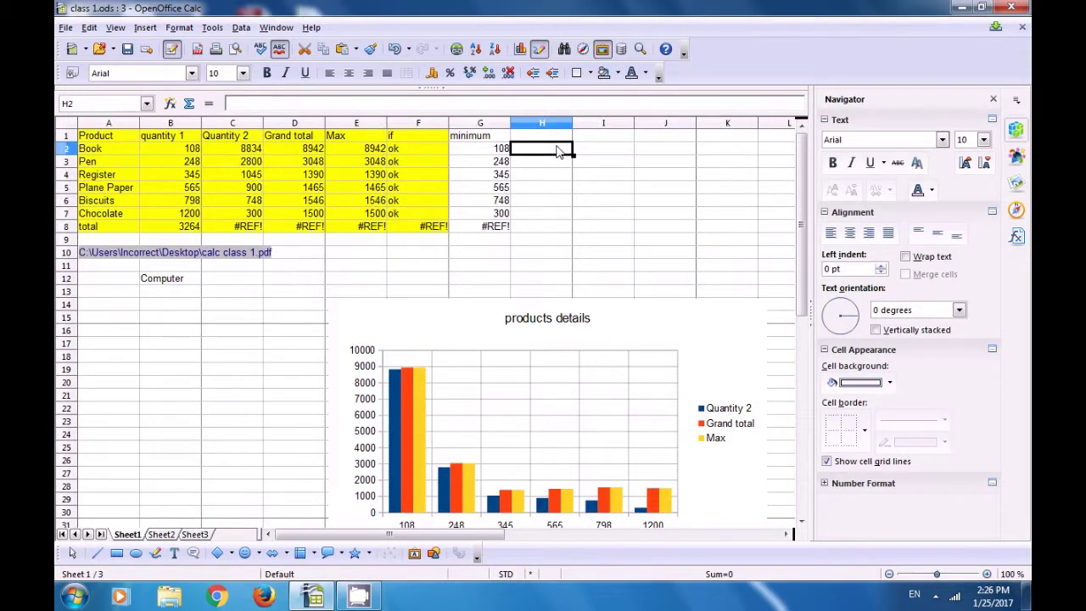
text(2)
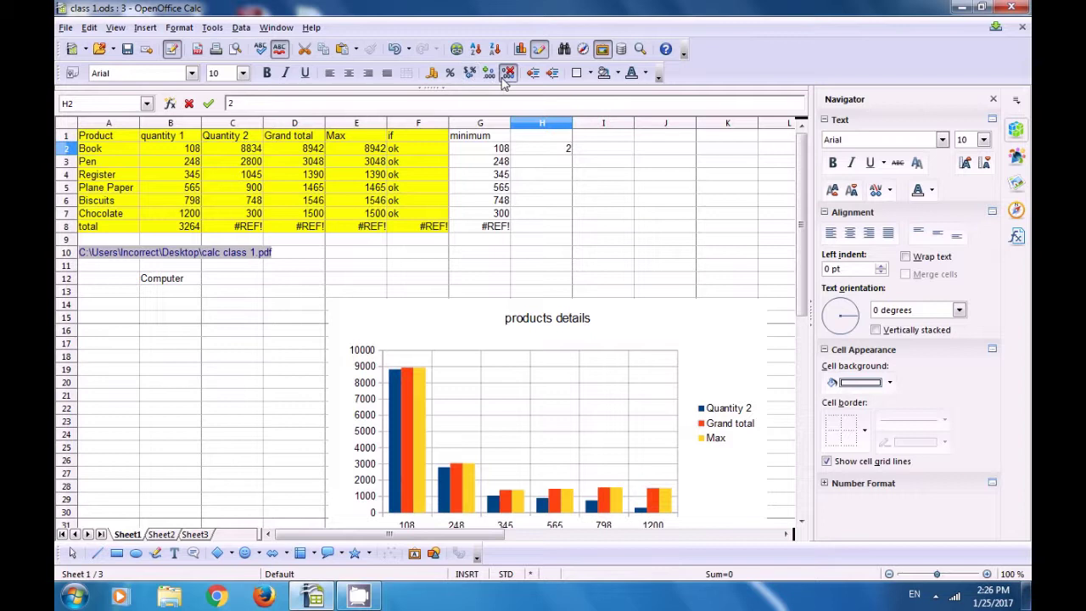
click(432, 72)
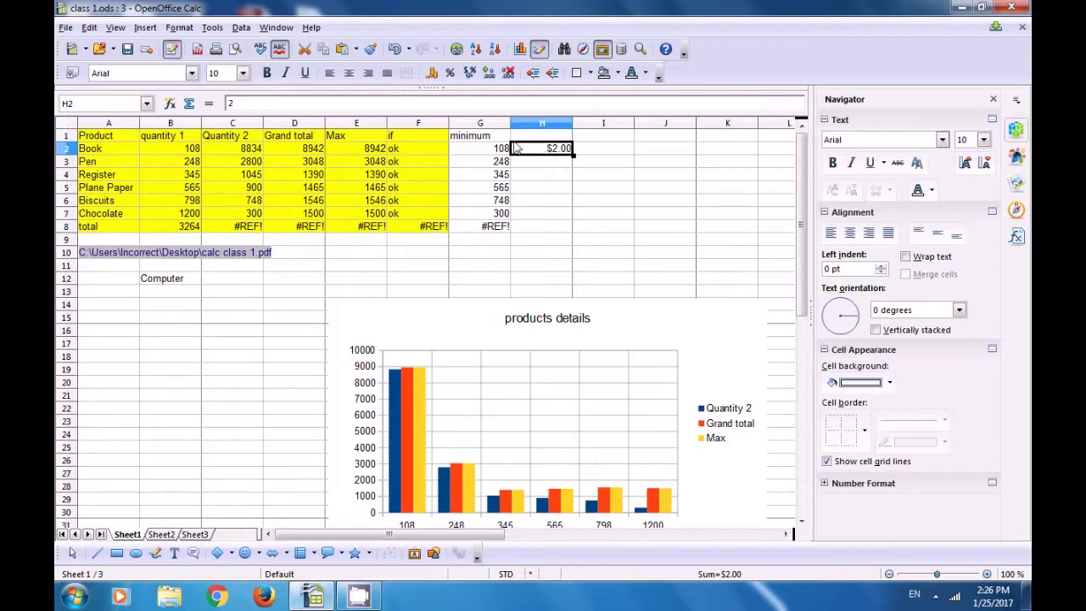
click(451, 75)
click(471, 75)
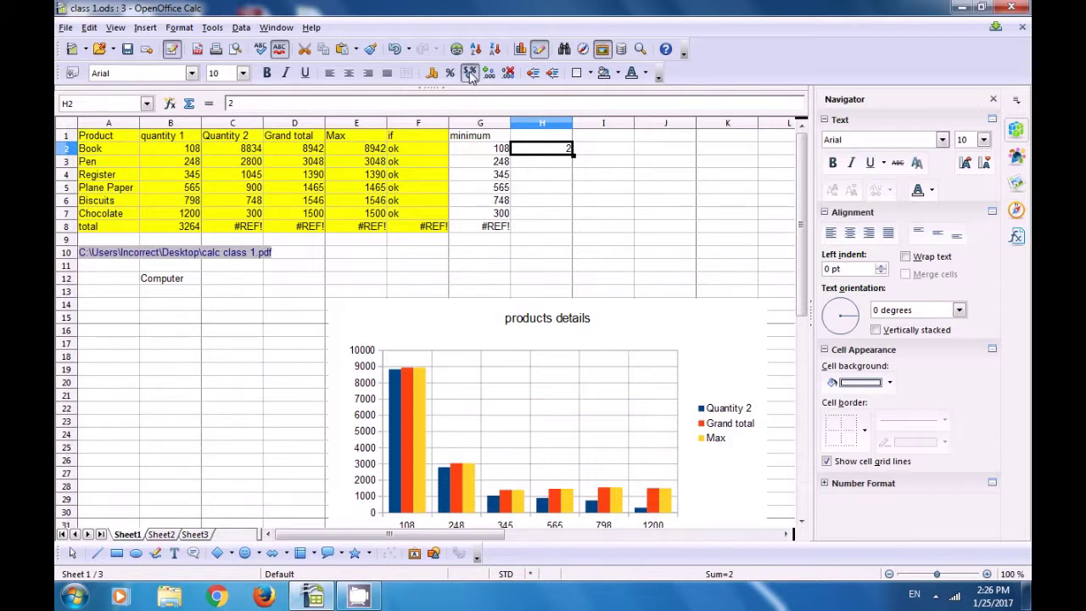
Toggle currency on and off for H2, then add and remove a decimal place.
click(468, 75)
click(468, 74)
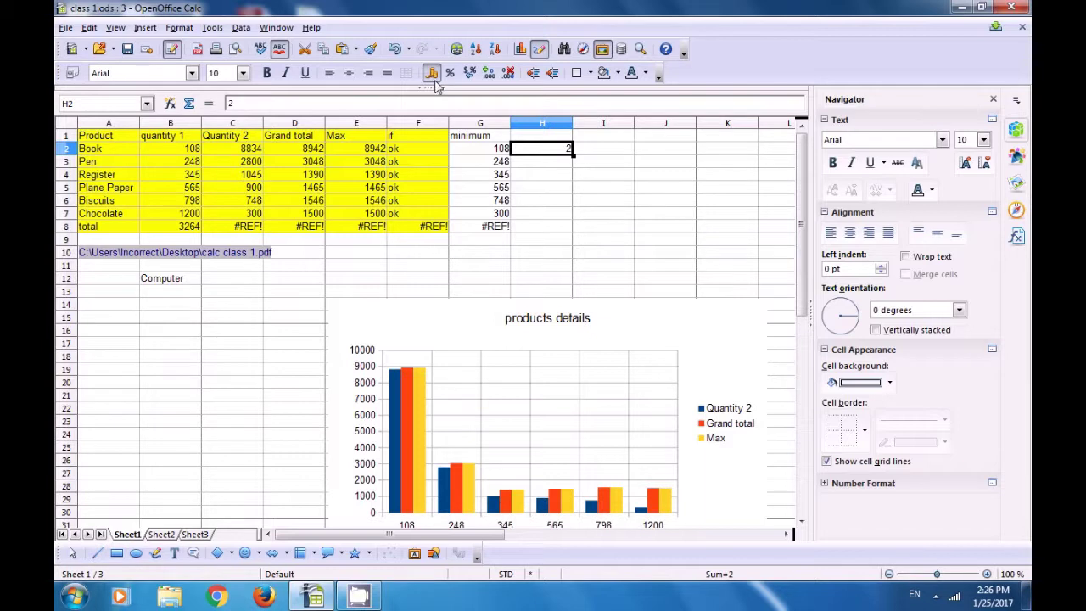
click(489, 74)
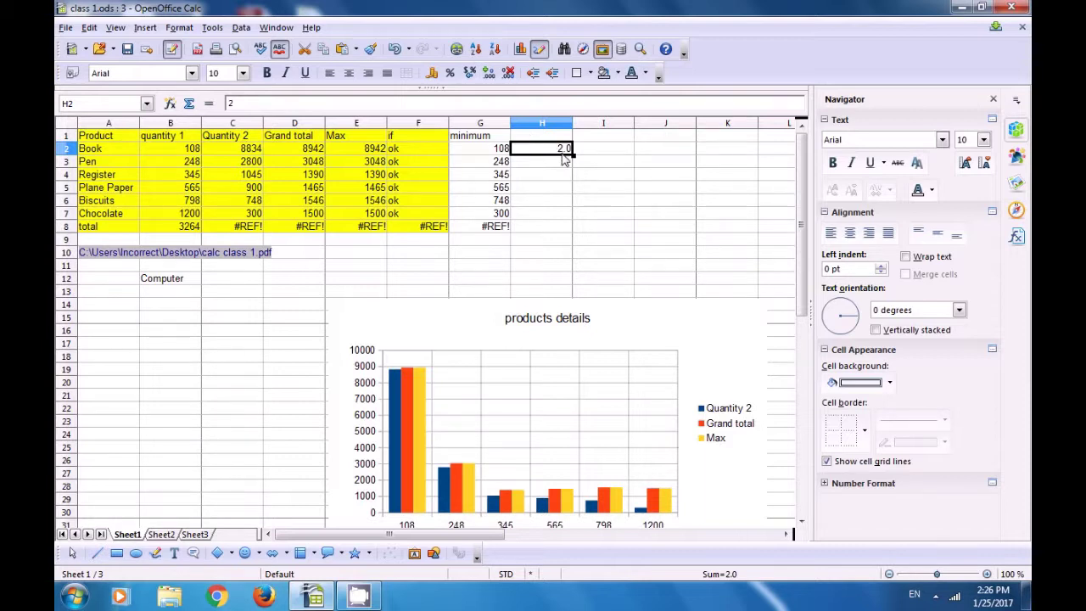
click(506, 74)
Enter 100.5 in cell I2.
click(598, 152)
text(2)
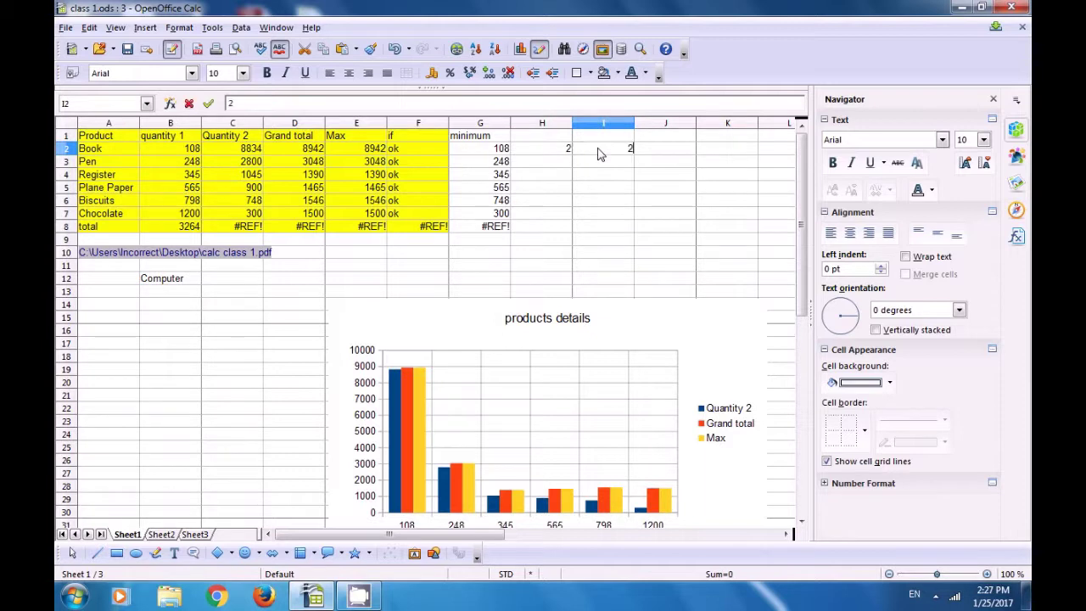
key(BackSpace)
text(100)
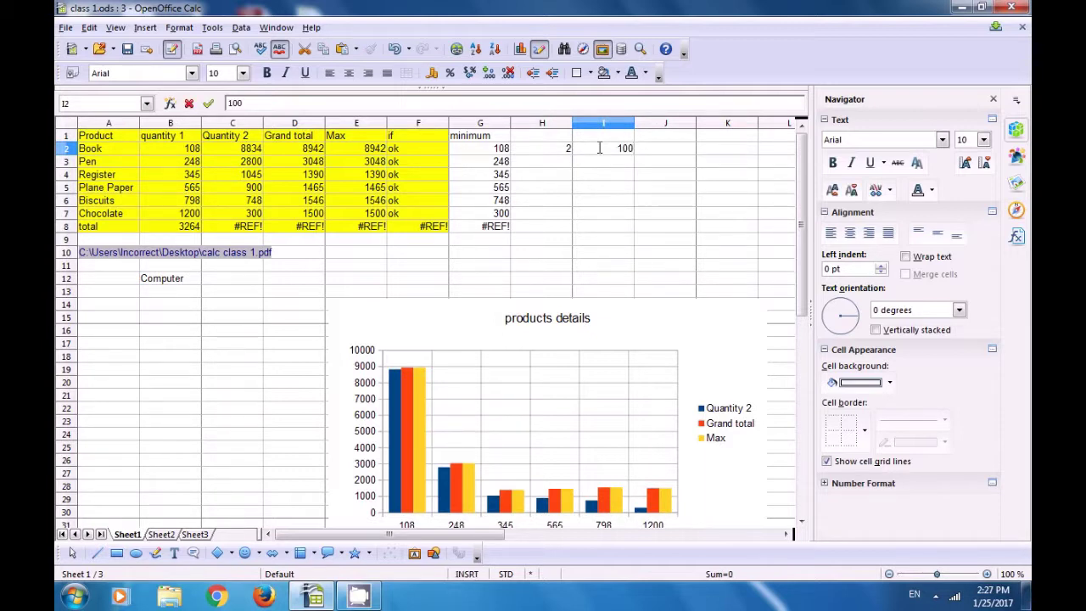
text(.5)
click(509, 74)
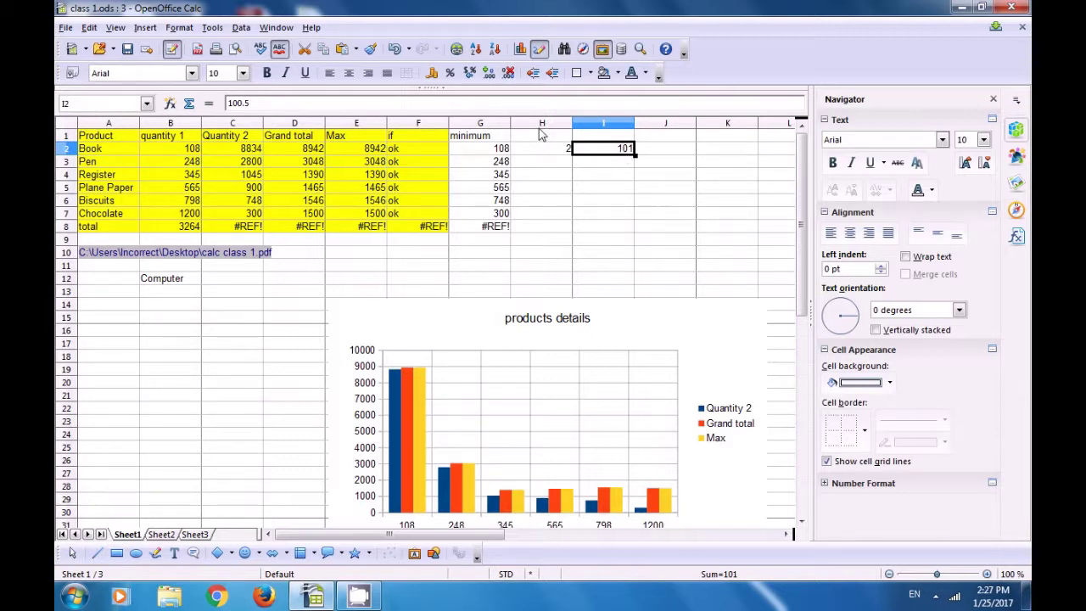
Try decimal and currency formats on I2, then leave it as percent, 10050.00%.
click(488, 73)
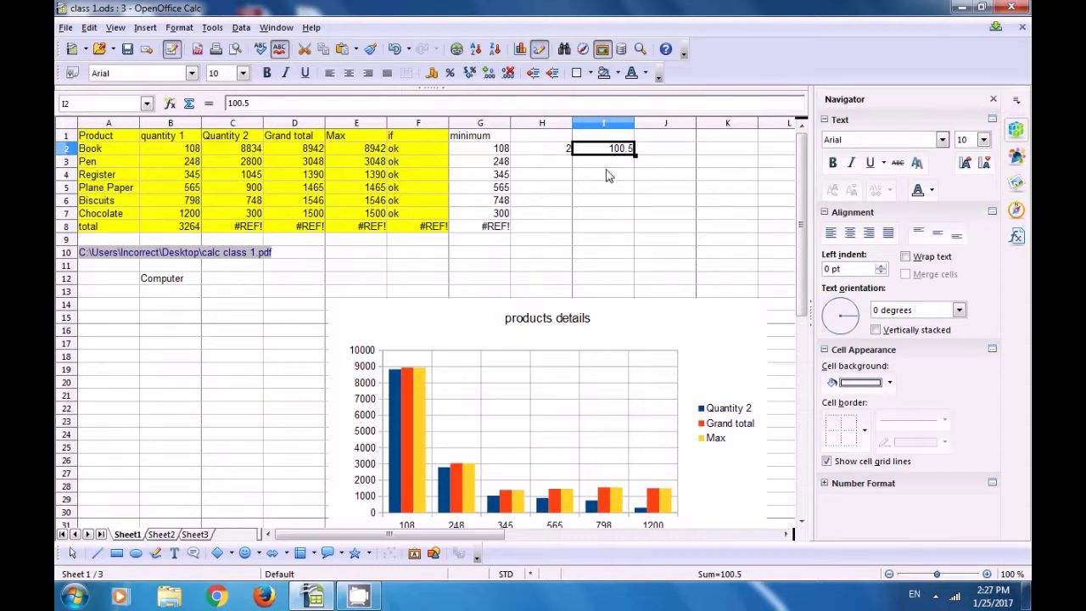
click(470, 75)
click(470, 74)
click(449, 73)
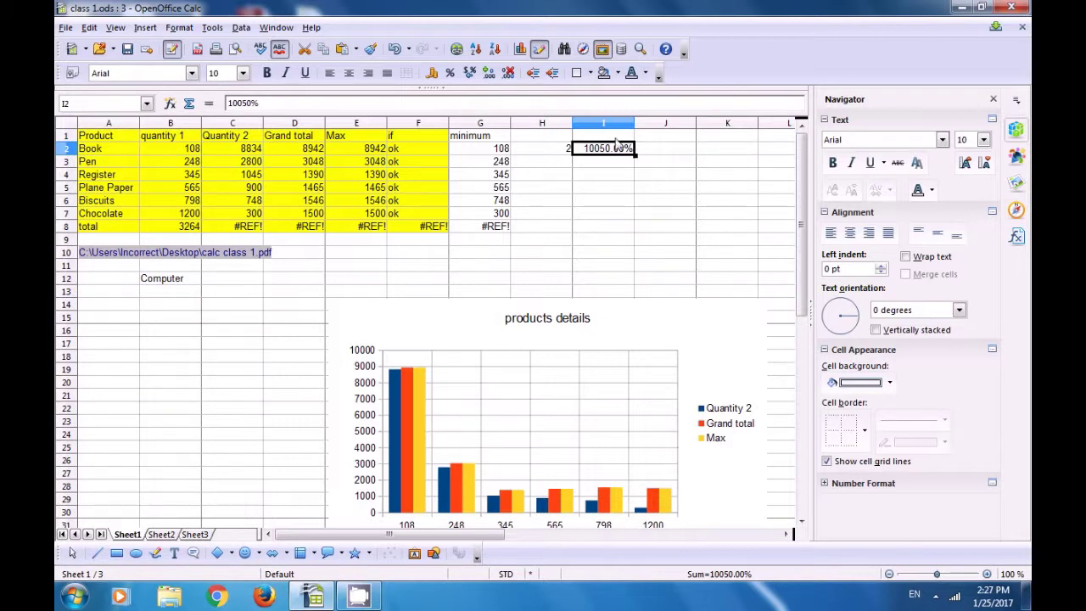
click(603, 174)
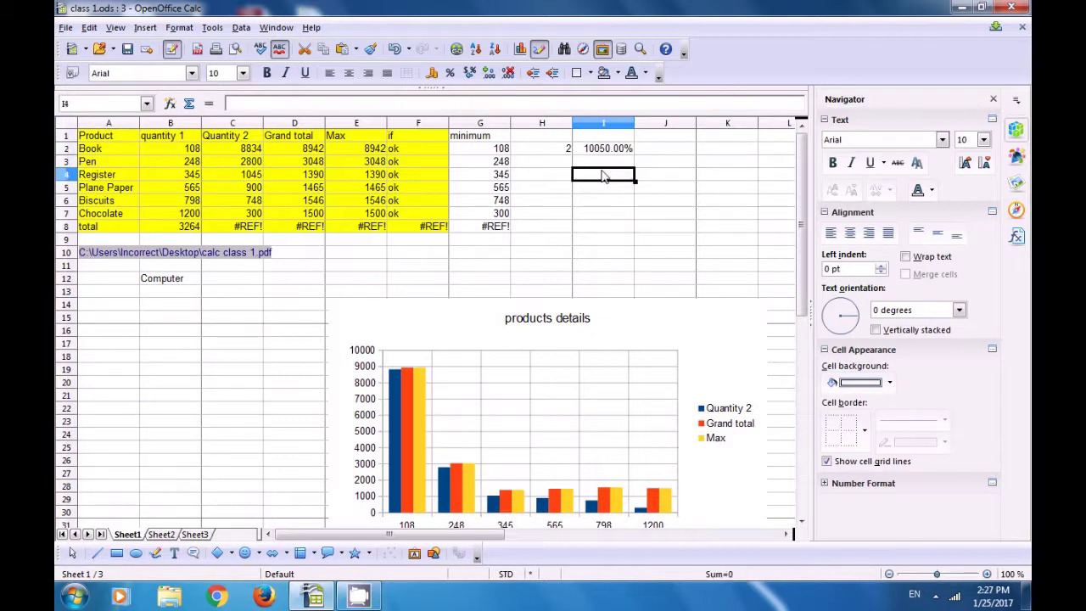